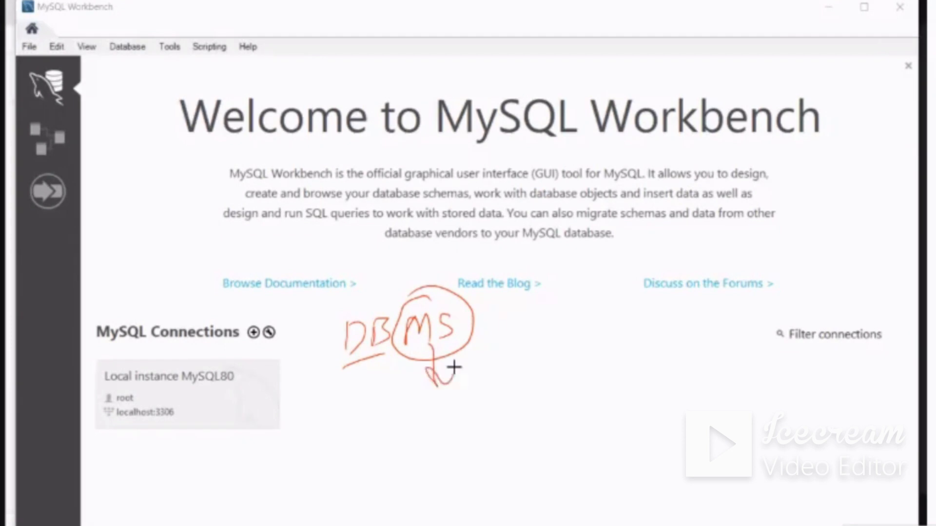
# Extend the handwritten "DBMS" note to "RDBMS" with the pen, circling "R" and "DB", underlining the term and adding arrows
pyautogui.moveTo(480, 328); pyautogui.dragTo(511, 326)
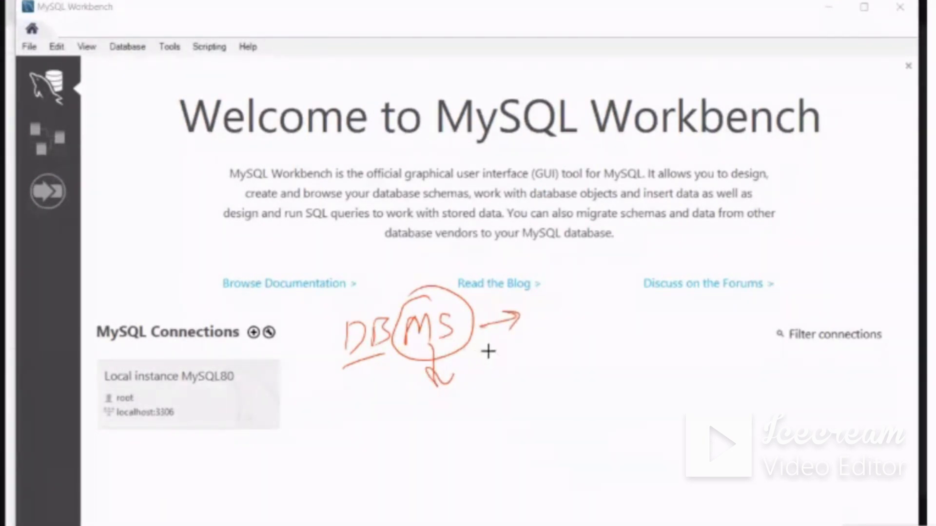
pyautogui.moveTo(375, 303)
pyautogui.mouseDown()
pyautogui.moveTo(349, 365)
pyautogui.moveTo(404, 297)
pyautogui.mouseUp()
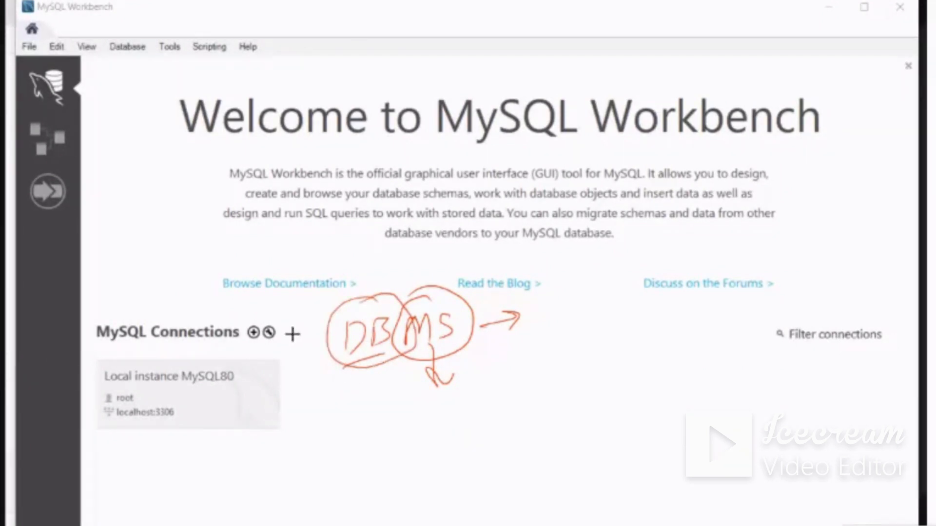
pyautogui.moveTo(295, 365); pyautogui.dragTo(292, 329)
pyautogui.moveTo(299, 391); pyautogui.dragTo(478, 349)
pyautogui.moveTo(295, 312)
pyautogui.mouseDown()
pyautogui.moveTo(345, 359)
pyautogui.moveTo(288, 321)
pyautogui.mouseUp()
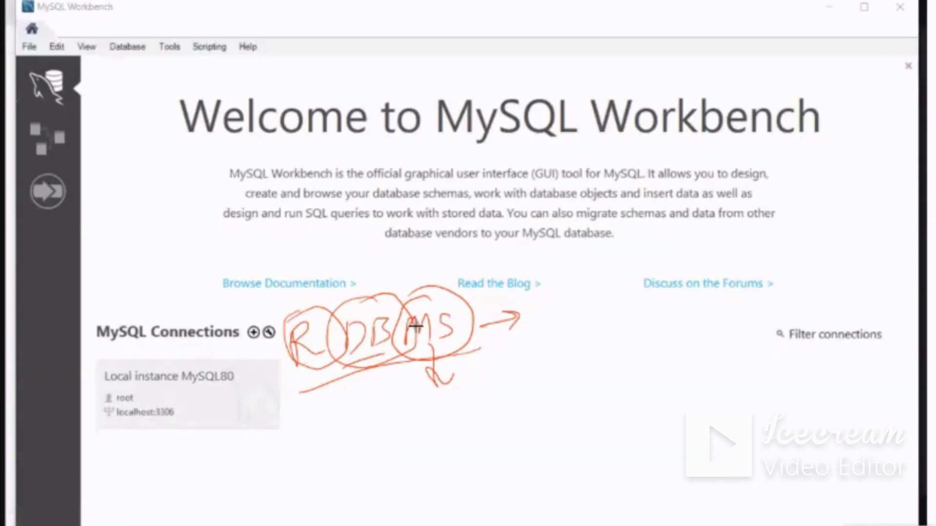
pyautogui.moveTo(326, 427)
pyautogui.mouseDown()
pyautogui.moveTo(312, 367)
pyautogui.moveTo(321, 386)
pyautogui.mouseUp()
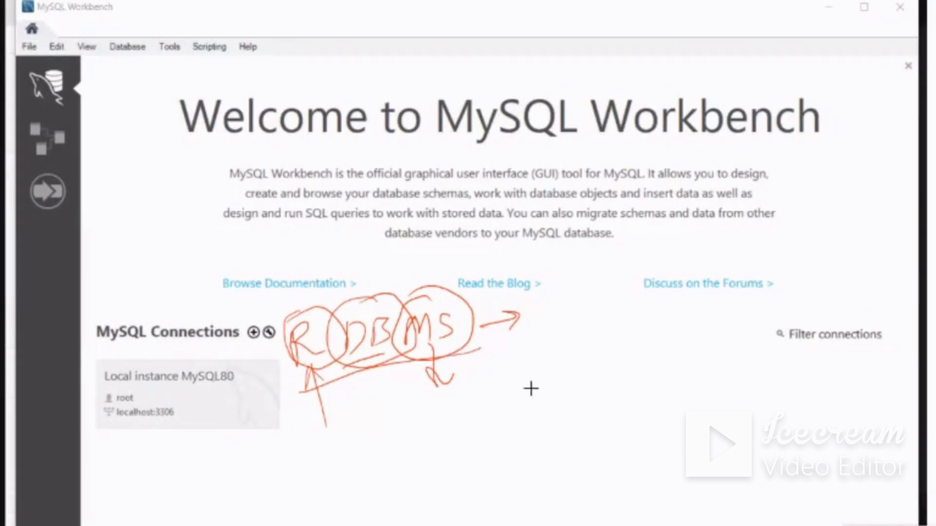
# Handwrite "MySQL Workbench" with an arrow down to "RDBMS", and write "GUI" above it on the home screen
pyautogui.moveTo(523, 378)
pyautogui.mouseDown()
pyautogui.moveTo(518, 401)
pyautogui.moveTo(549, 407)
pyautogui.moveTo(566, 425)
pyautogui.mouseUp()
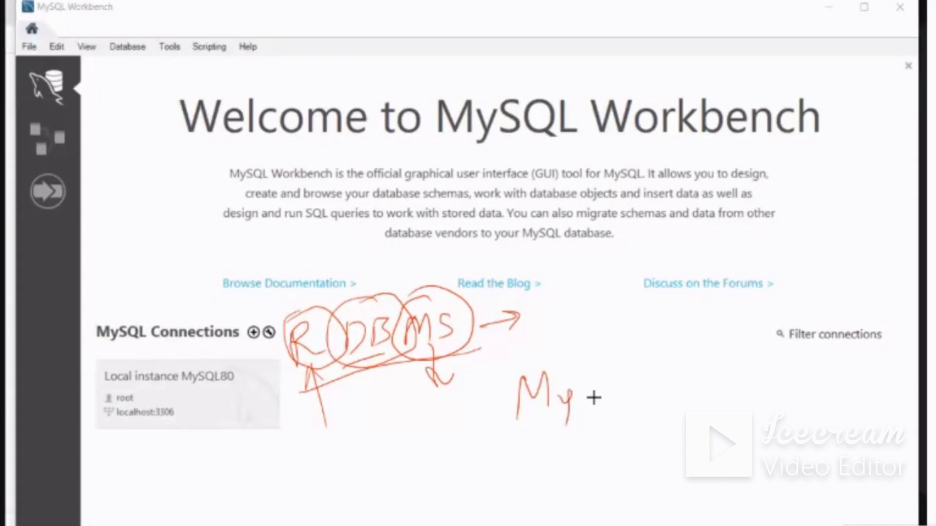
pyautogui.moveTo(595, 381)
pyautogui.mouseDown()
pyautogui.moveTo(587, 407)
pyautogui.moveTo(633, 405)
pyautogui.mouseUp()
pyautogui.moveTo(644, 373); pyautogui.dragTo(659, 402)
pyautogui.moveTo(692, 371)
pyautogui.mouseDown()
pyautogui.moveTo(727, 370)
pyautogui.moveTo(742, 391)
pyautogui.moveTo(866, 392)
pyautogui.moveTo(875, 363)
pyautogui.moveTo(904, 397)
pyautogui.mouseUp()
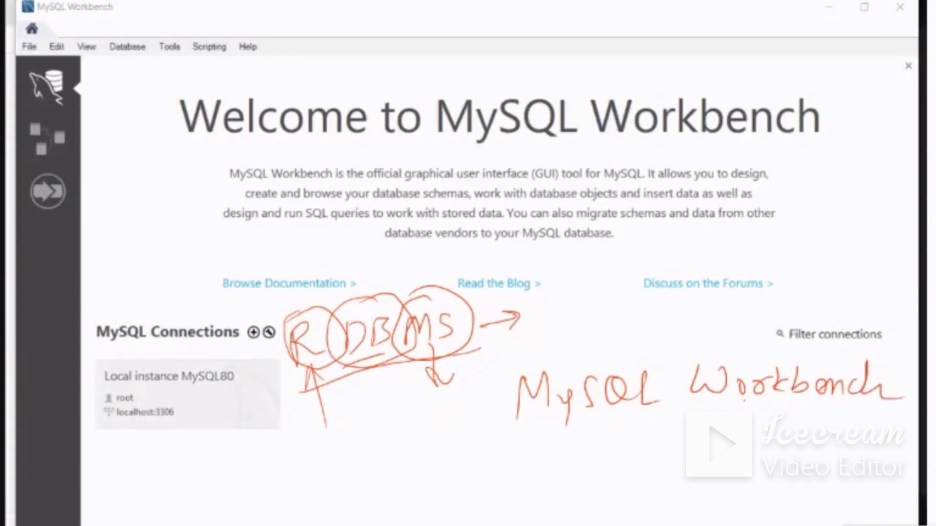
pyautogui.moveTo(729, 402); pyautogui.dragTo(758, 423)
pyautogui.moveTo(652, 456)
pyautogui.mouseDown()
pyautogui.moveTo(644, 497)
pyautogui.moveTo(711, 485)
pyautogui.moveTo(723, 471)
pyautogui.moveTo(753, 488)
pyautogui.moveTo(792, 464)
pyautogui.moveTo(804, 485)
pyautogui.mouseUp()
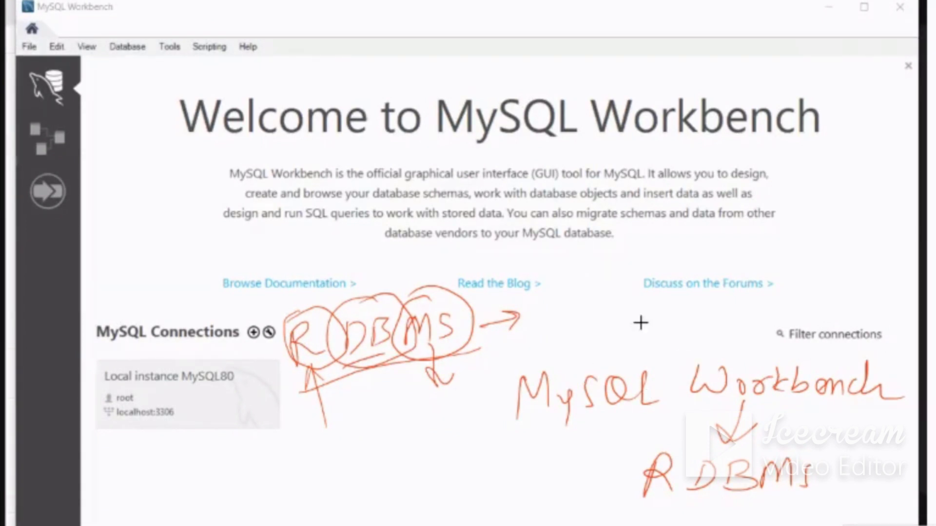
pyautogui.moveTo(663, 258)
pyautogui.mouseDown()
pyautogui.moveTo(675, 252)
pyautogui.moveTo(681, 266)
pyautogui.moveTo(709, 249)
pyautogui.mouseUp()
pyautogui.moveTo(726, 253)
pyautogui.mouseDown()
pyautogui.moveTo(726, 273)
pyautogui.moveTo(734, 246)
pyautogui.moveTo(731, 275)
pyautogui.mouseUp()
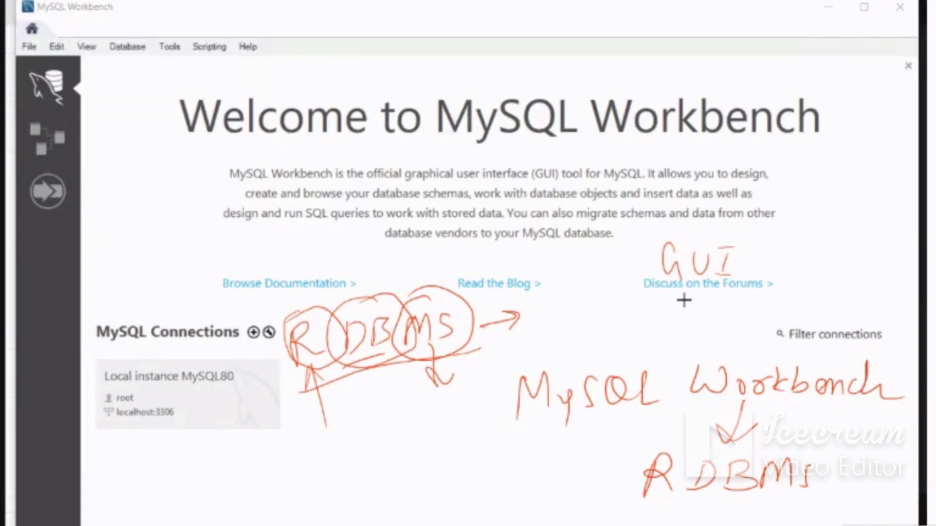
# Sketch a box beside the welcome text with "GUI" written below, an arrow up to the box and a curved arrow leading out
pyautogui.moveTo(126, 188); pyautogui.dragTo(125, 217)
pyautogui.moveTo(117, 191)
pyautogui.mouseDown()
pyautogui.moveTo(160, 174)
pyautogui.moveTo(119, 225)
pyautogui.mouseUp()
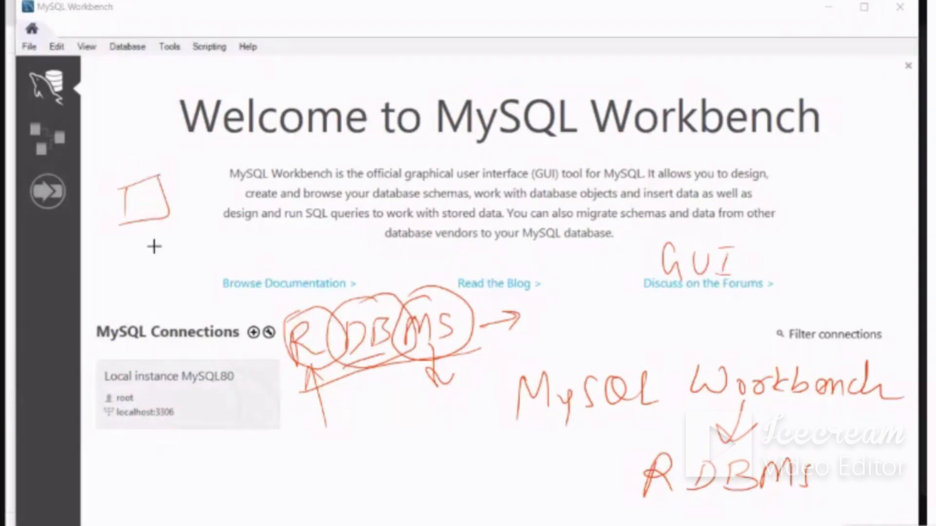
pyautogui.moveTo(141, 249); pyautogui.dragTo(165, 236)
pyautogui.moveTo(144, 220); pyautogui.dragTo(155, 264)
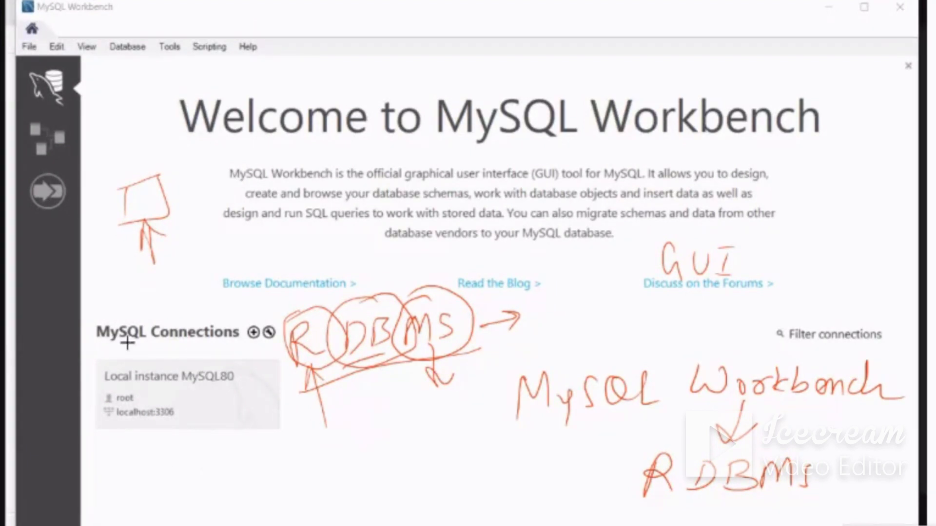
pyautogui.moveTo(173, 195)
pyautogui.mouseDown()
pyautogui.moveTo(205, 170)
pyautogui.moveTo(314, 149)
pyautogui.moveTo(295, 165)
pyautogui.mouseUp()
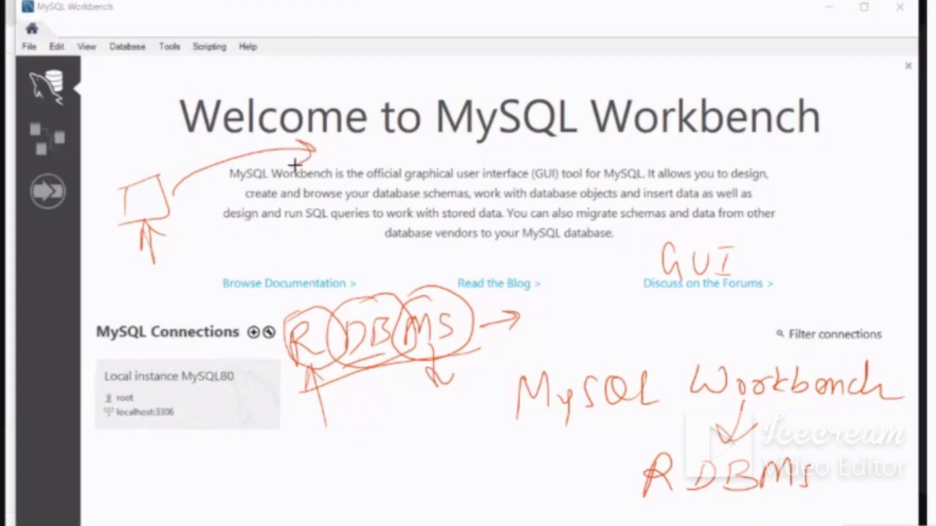
pyautogui.moveTo(152, 280)
pyautogui.mouseDown()
pyautogui.moveTo(143, 287)
pyautogui.moveTo(156, 298)
pyautogui.mouseUp()
pyautogui.moveTo(167, 281); pyautogui.dragTo(184, 296)
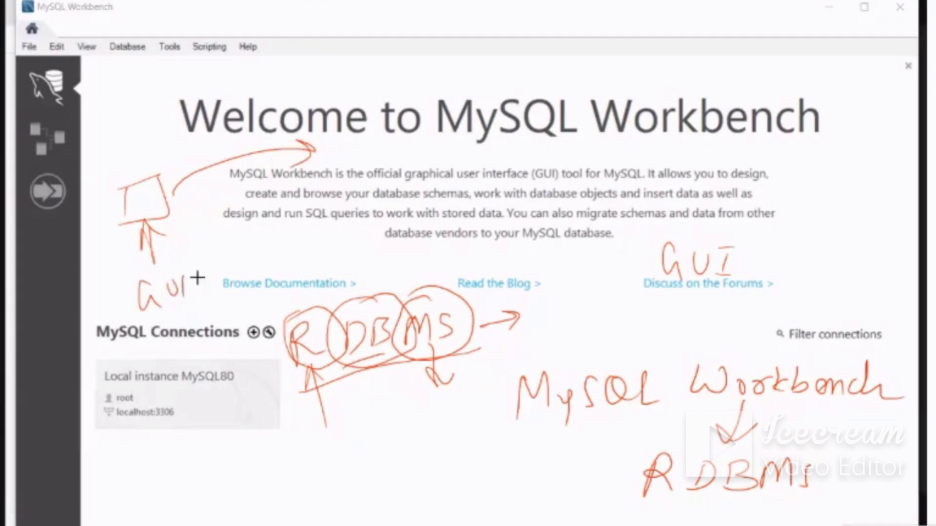
# Handwrite "Command Line" at the end of the curved arrow, and circle it and the "GUI" label below the box, adding pointer arrows
pyautogui.moveTo(358, 156)
pyautogui.mouseDown()
pyautogui.moveTo(364, 186)
pyautogui.moveTo(441, 172)
pyautogui.moveTo(516, 185)
pyautogui.mouseUp()
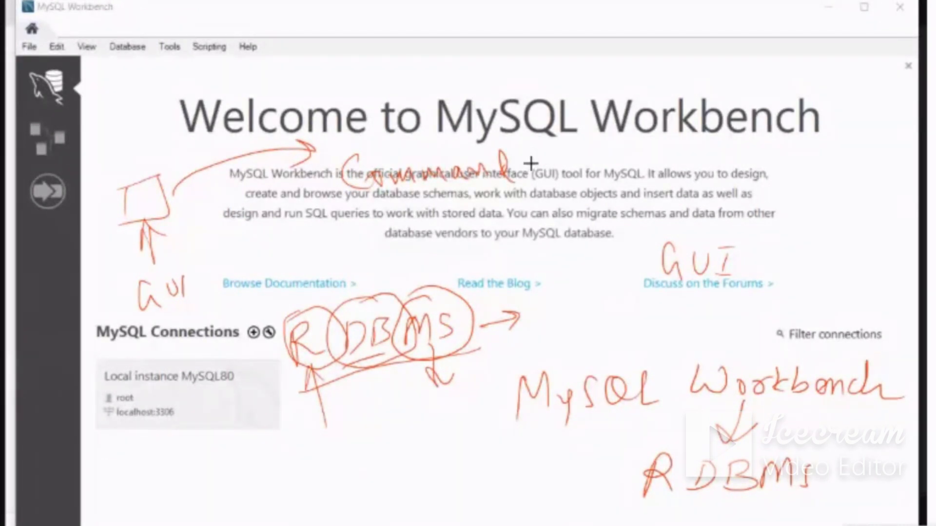
pyautogui.moveTo(534, 147)
pyautogui.mouseDown()
pyautogui.moveTo(561, 176)
pyautogui.moveTo(605, 173)
pyautogui.mouseUp()
pyautogui.moveTo(604, 174); pyautogui.dragTo(627, 175)
pyautogui.moveTo(188, 255)
pyautogui.mouseDown()
pyautogui.moveTo(148, 274)
pyautogui.moveTo(189, 338)
pyautogui.moveTo(188, 257)
pyautogui.moveTo(214, 276)
pyautogui.mouseUp()
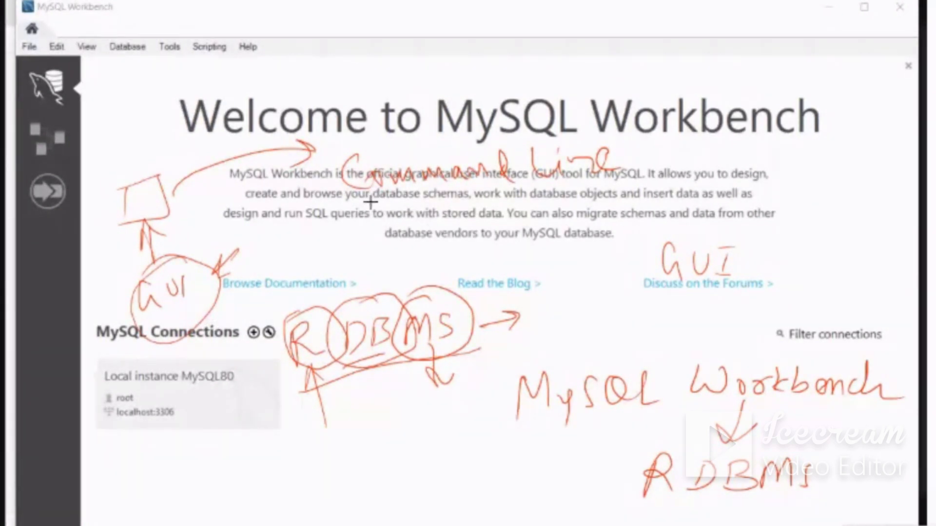
pyautogui.moveTo(357, 199)
pyautogui.mouseDown()
pyautogui.moveTo(598, 194)
pyautogui.moveTo(565, 114)
pyautogui.moveTo(341, 166)
pyautogui.moveTo(409, 200)
pyautogui.mouseUp()
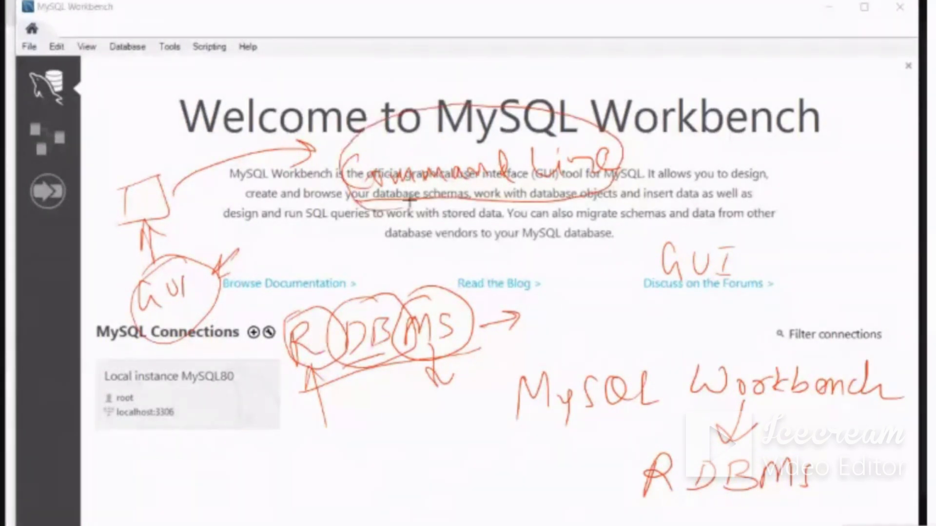
pyautogui.moveTo(490, 198)
pyautogui.mouseDown()
pyautogui.moveTo(484, 230)
pyautogui.moveTo(489, 209)
pyautogui.mouseUp()
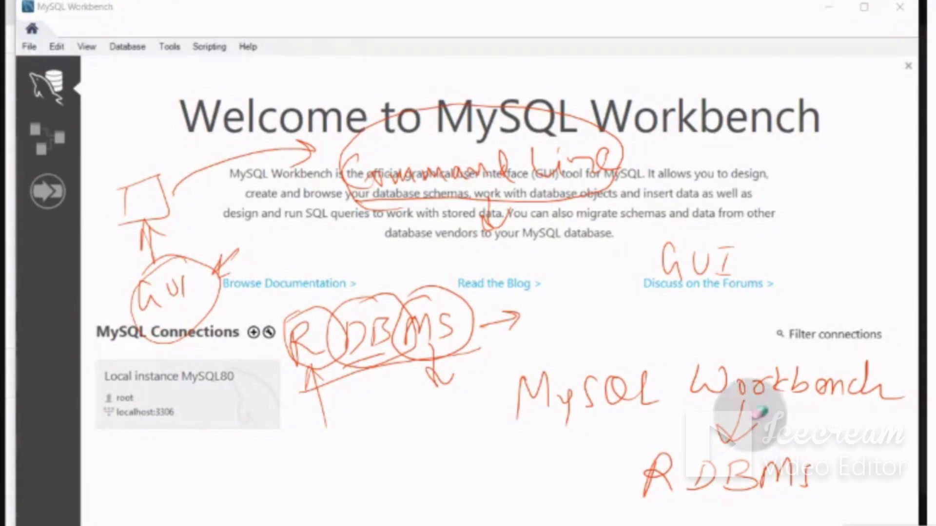
# Clear the pen annotations and draw an arrow pointing to the Local instance MySQL80 connection
pyautogui.moveTo(751, 416)
pyautogui.mouseDown()
pyautogui.moveTo(790, 475)
pyautogui.moveTo(534, 475)
pyautogui.moveTo(901, 397)
pyautogui.moveTo(690, 250)
pyautogui.moveTo(177, 156)
pyautogui.moveTo(142, 209)
pyautogui.moveTo(116, 327)
pyautogui.moveTo(478, 317)
pyautogui.moveTo(468, 344)
pyautogui.moveTo(601, 109)
pyautogui.moveTo(308, 145)
pyautogui.moveTo(779, 203)
pyautogui.moveTo(755, 305)
pyautogui.moveTo(628, 440)
pyautogui.mouseUp()
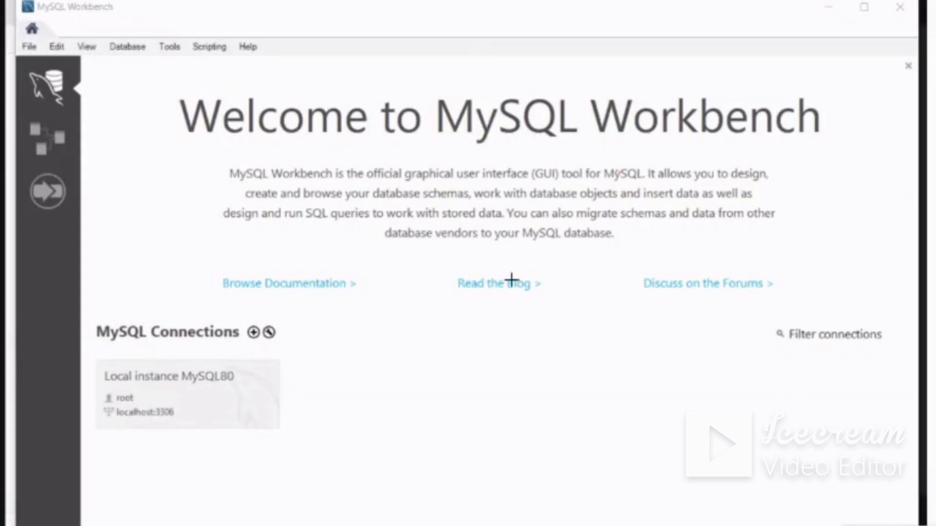
pyautogui.moveTo(281, 391); pyautogui.dragTo(351, 353)
pyautogui.moveTo(284, 382); pyautogui.dragTo(277, 396)
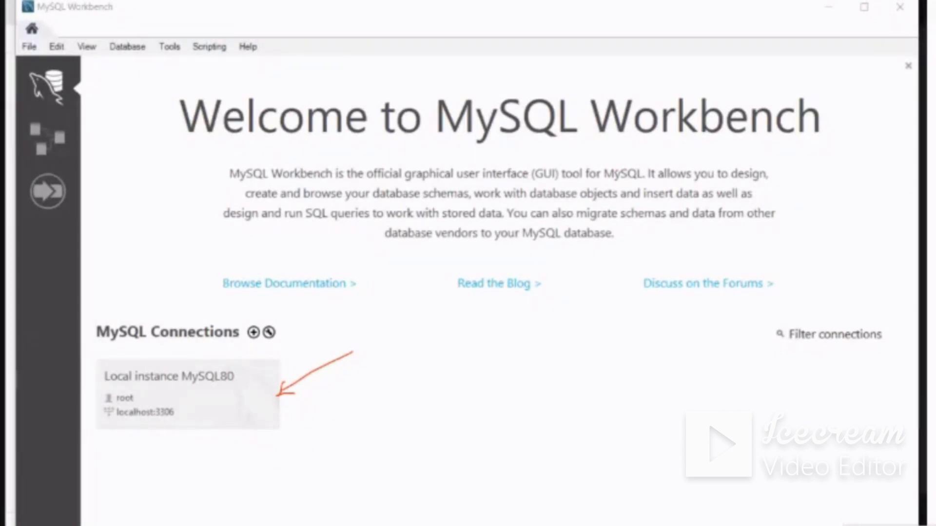
# Open the Local instance MySQL80 connection by entering the root account password, marking the connection's name and details in pen
pyautogui.click(172, 399)
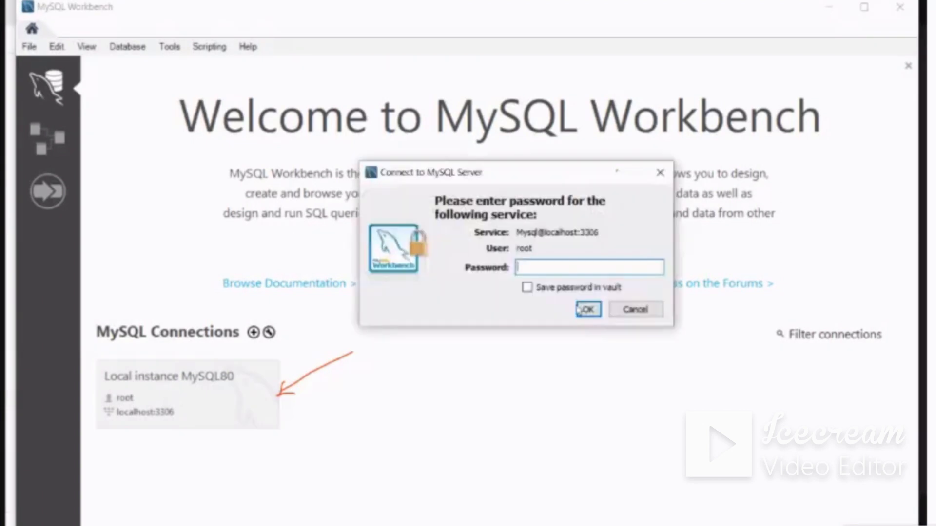
pyautogui.write('*')
pyautogui.moveTo(221, 360); pyautogui.dragTo(211, 359)
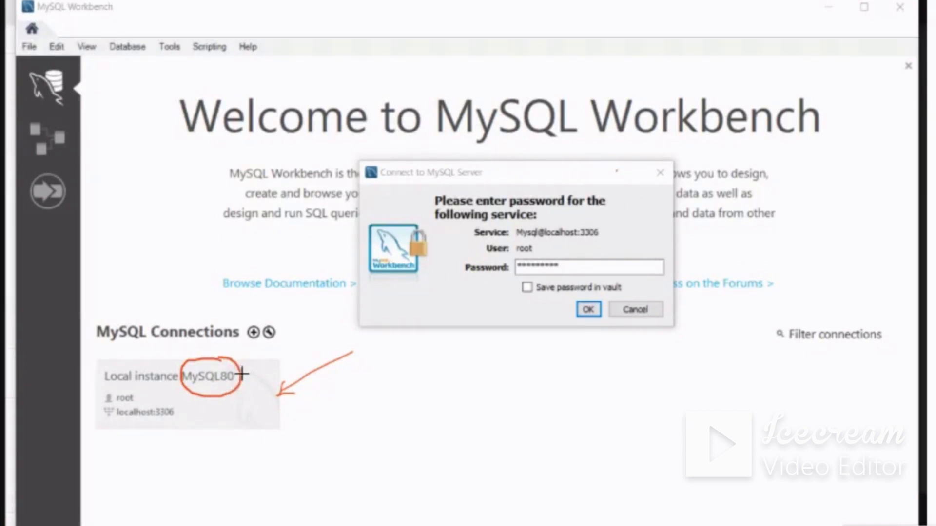
pyautogui.moveTo(242, 373)
pyautogui.mouseDown()
pyautogui.moveTo(268, 358)
pyautogui.moveTo(242, 363)
pyautogui.mouseUp()
pyautogui.moveTo(167, 397); pyautogui.dragTo(334, 365)
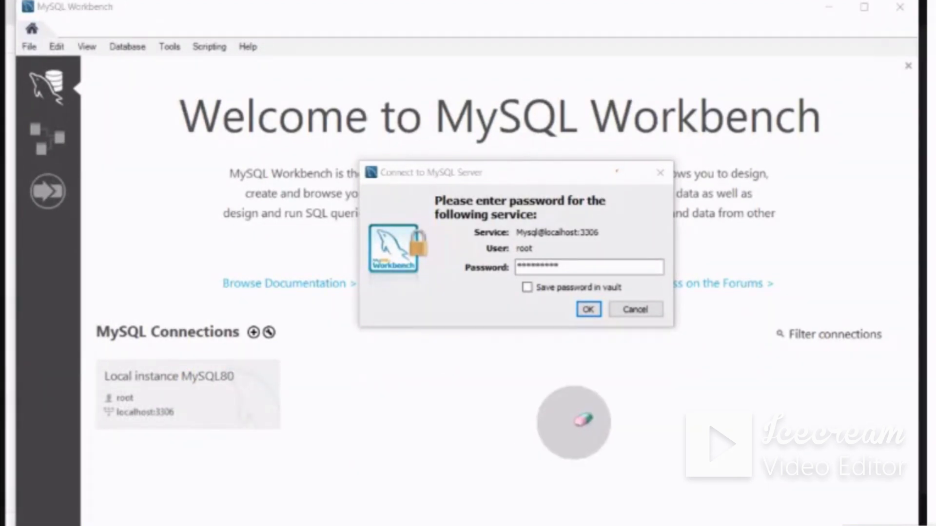
pyautogui.click(588, 311)
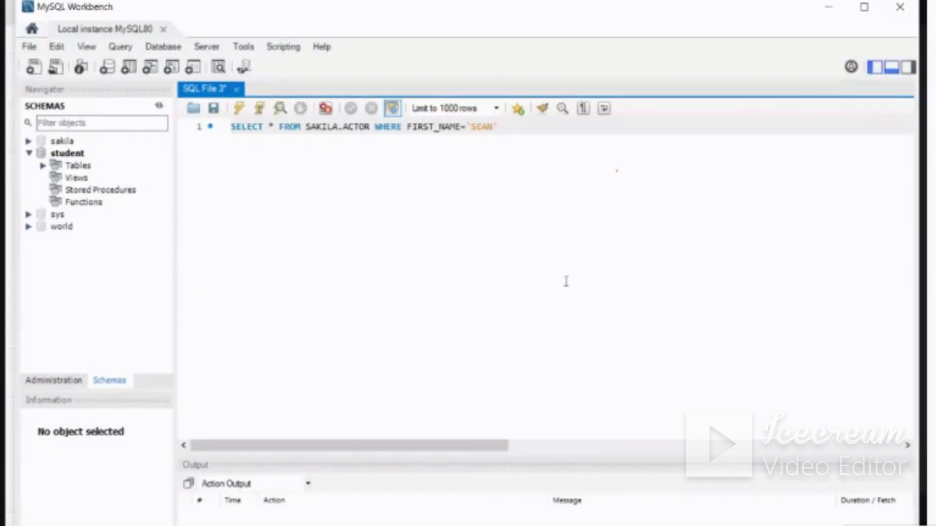
# Show the SQL Additions panel and annotate it with an outline, an arrow to its display toggle and a cross
pyautogui.click(908, 67)
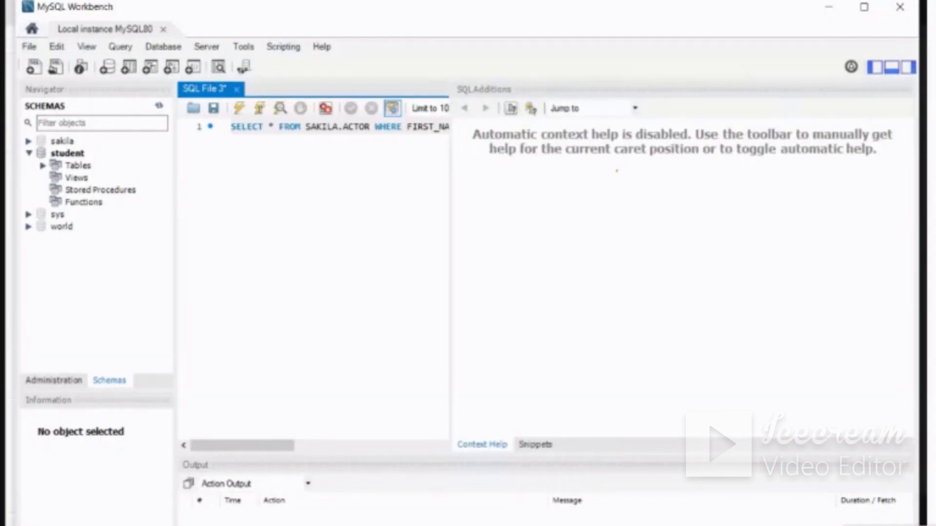
pyautogui.moveTo(545, 124)
pyautogui.mouseDown()
pyautogui.moveTo(452, 146)
pyautogui.moveTo(456, 390)
pyautogui.moveTo(576, 438)
pyautogui.moveTo(884, 421)
pyautogui.moveTo(881, 220)
pyautogui.moveTo(765, 103)
pyautogui.moveTo(548, 114)
pyautogui.moveTo(548, 123)
pyautogui.mouseUp()
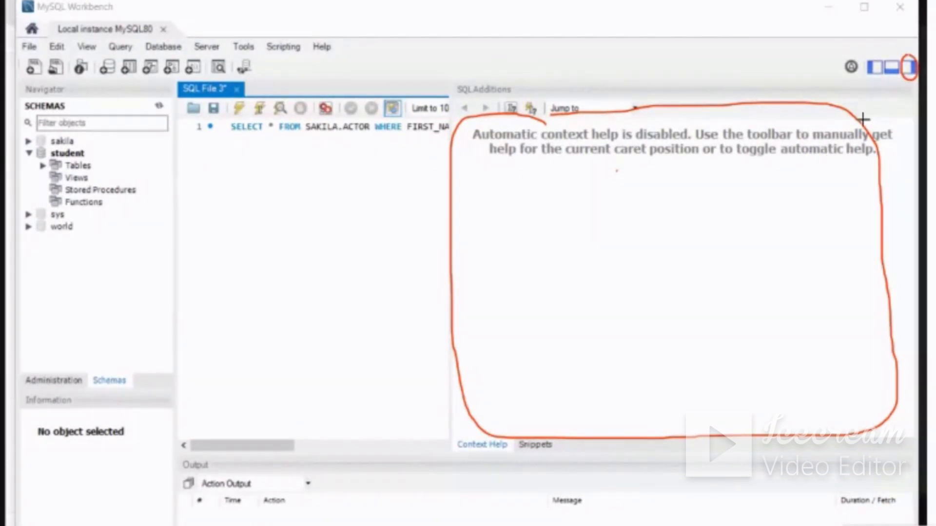
pyautogui.moveTo(862, 119); pyautogui.dragTo(897, 92)
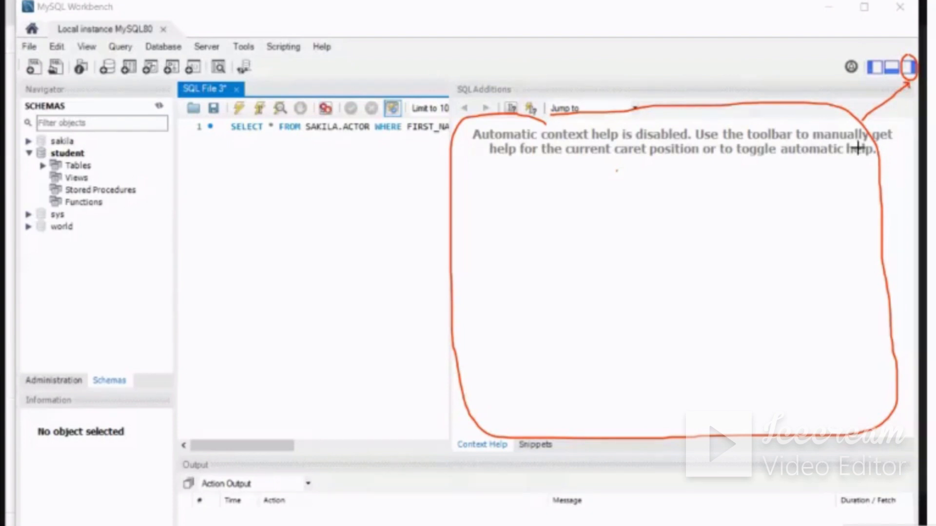
pyautogui.moveTo(832, 190)
pyautogui.mouseDown()
pyautogui.moveTo(858, 210)
pyautogui.moveTo(834, 218)
pyautogui.mouseUp()
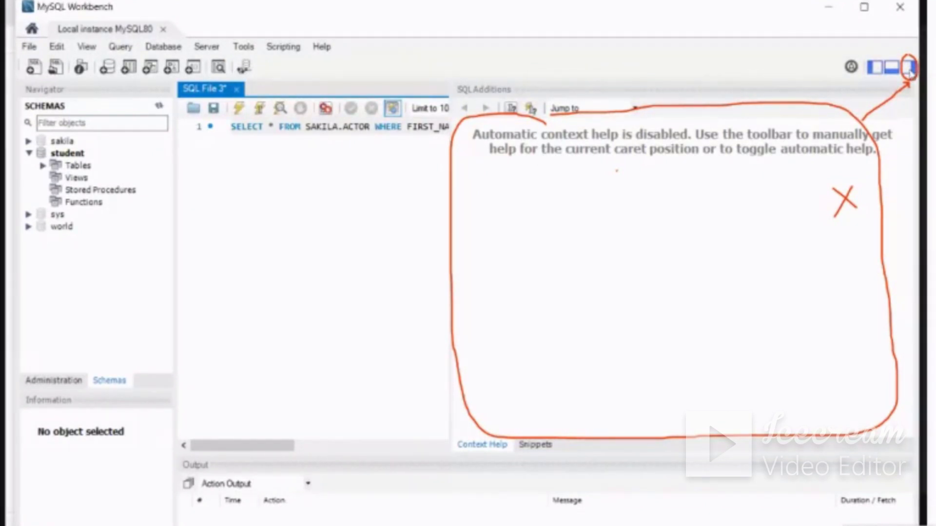
# Hide the SQL Additions panel and clear the pen annotations
pyautogui.click(910, 71)
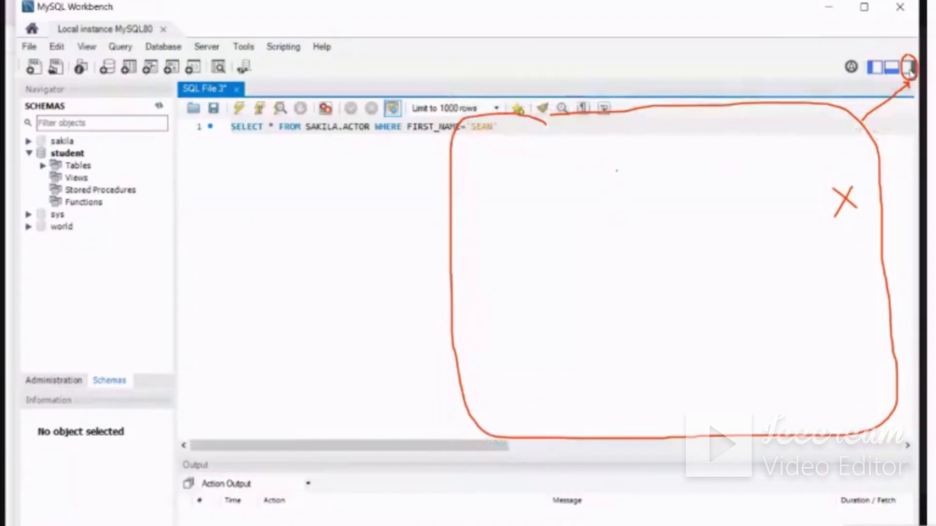
pyautogui.moveTo(617, 171)
pyautogui.mouseDown()
pyautogui.moveTo(460, 150)
pyautogui.moveTo(878, 122)
pyautogui.moveTo(456, 360)
pyautogui.moveTo(464, 303)
pyautogui.moveTo(736, 408)
pyautogui.moveTo(892, 69)
pyautogui.moveTo(874, 267)
pyautogui.mouseUp()
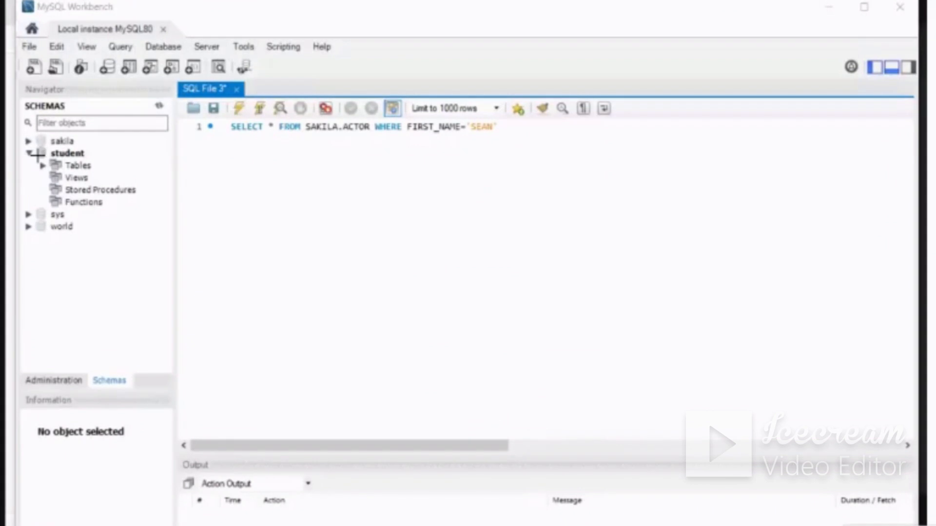
# Outline the Navigator panel with the schema list in pen and label it "Navigator" by hand
pyautogui.moveTo(18, 98); pyautogui.dragTo(85, 99)
pyautogui.moveTo(174, 122); pyautogui.dragTo(173, 524)
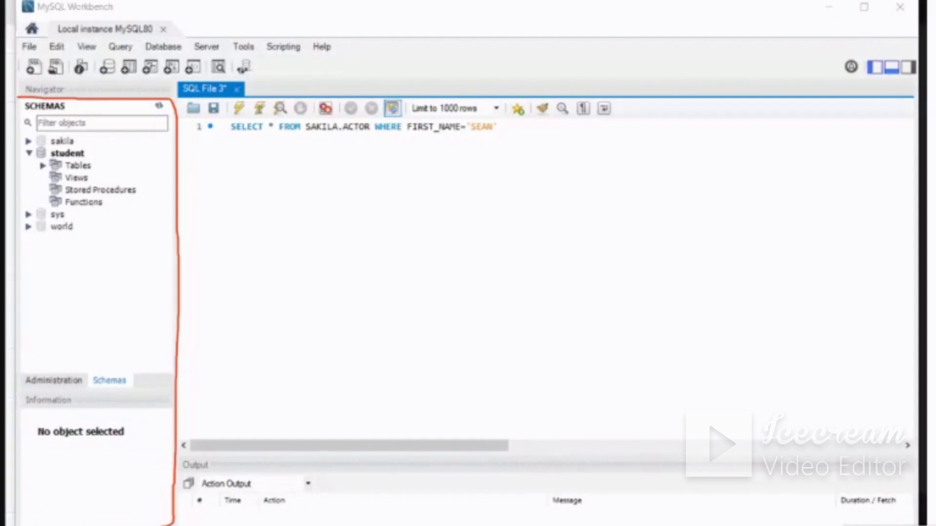
pyautogui.moveTo(63, 524)
pyautogui.mouseDown()
pyautogui.moveTo(10, 505)
pyautogui.moveTo(20, 100)
pyautogui.mouseUp()
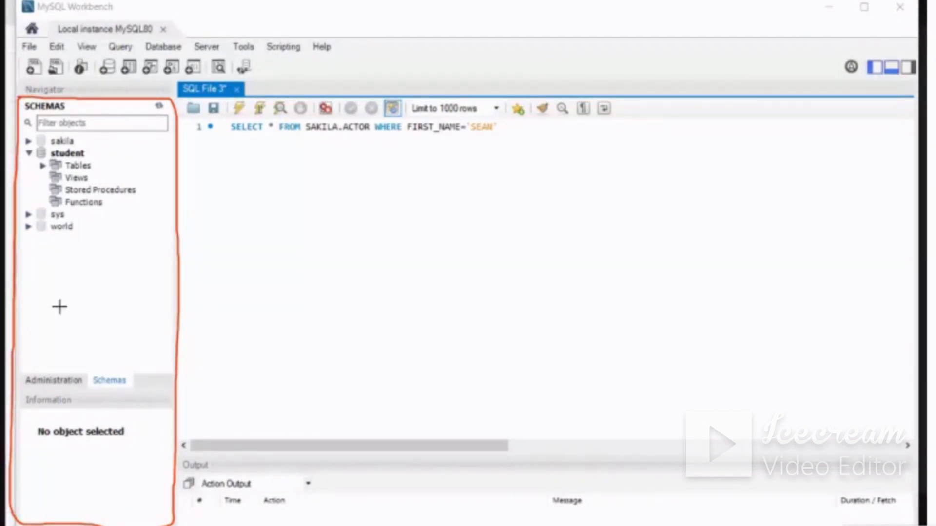
pyautogui.moveTo(69, 297); pyautogui.dragTo(61, 312)
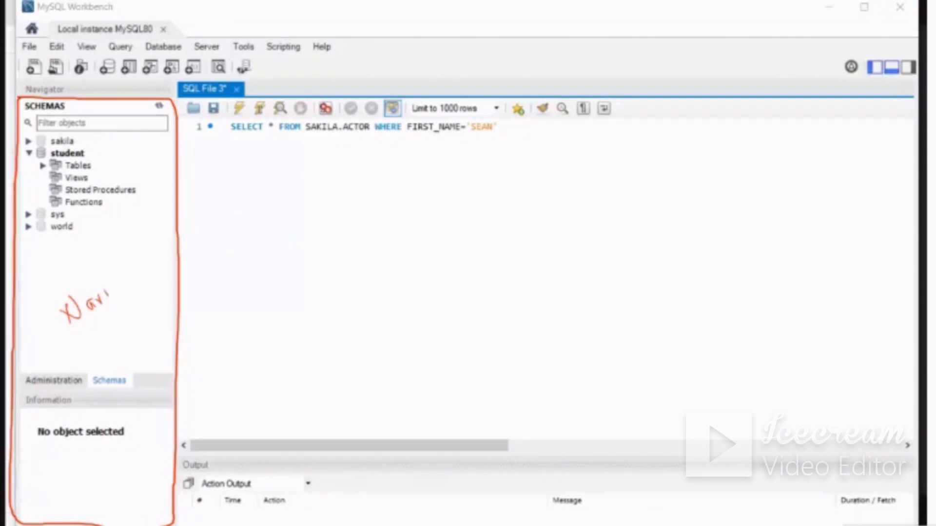
pyautogui.moveTo(115, 287); pyautogui.dragTo(170, 253)
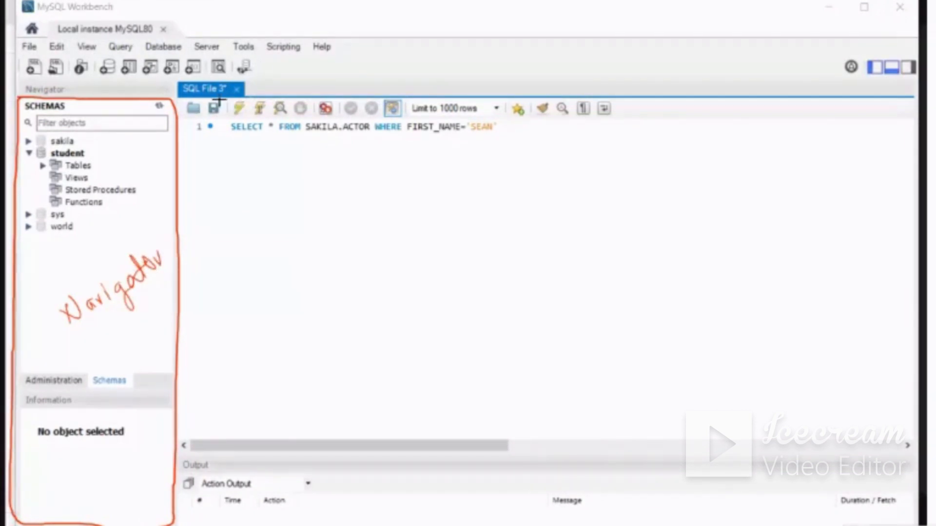
# Outline the SQL editor area in pen and write "SQL" inside it with a branching underline
pyautogui.moveTo(178, 136)
pyautogui.mouseDown()
pyautogui.moveTo(185, 422)
pyautogui.moveTo(200, 494)
pyautogui.moveTo(222, 525)
pyautogui.mouseUp()
pyautogui.moveTo(685, 525)
pyautogui.mouseDown()
pyautogui.moveTo(898, 507)
pyautogui.moveTo(895, 395)
pyautogui.moveTo(828, 127)
pyautogui.moveTo(719, 101)
pyautogui.moveTo(215, 103)
pyautogui.mouseUp()
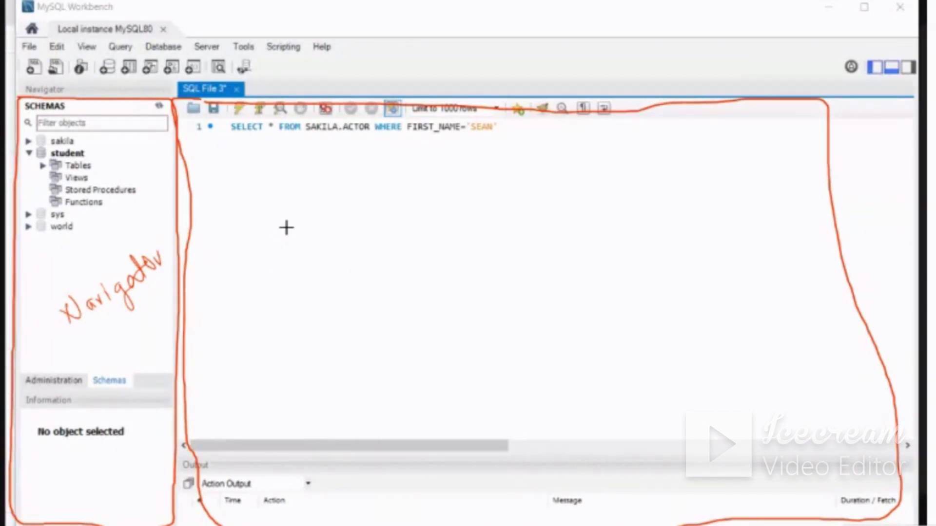
pyautogui.moveTo(316, 216)
pyautogui.mouseDown()
pyautogui.moveTo(298, 249)
pyautogui.moveTo(337, 222)
pyautogui.moveTo(363, 226)
pyautogui.mouseUp()
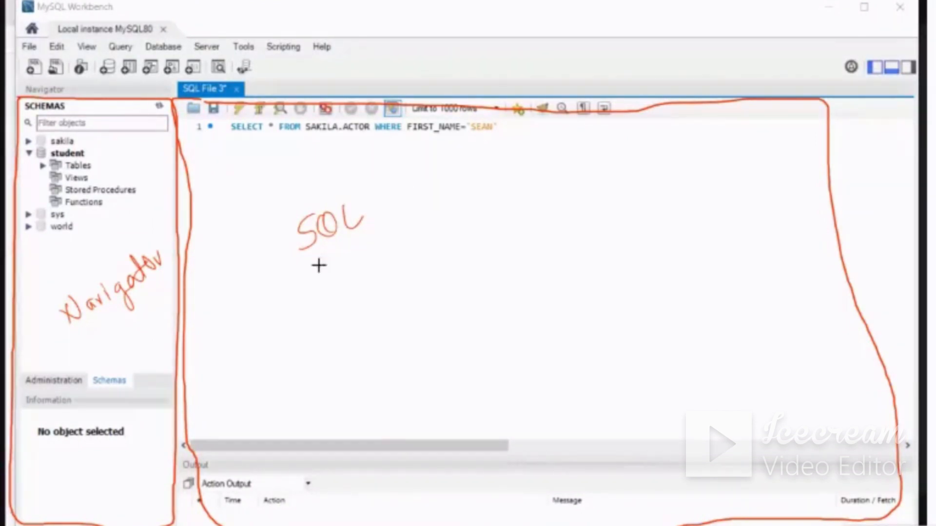
pyautogui.moveTo(318, 265)
pyautogui.mouseDown()
pyautogui.moveTo(373, 230)
pyautogui.moveTo(363, 251)
pyautogui.moveTo(318, 273)
pyautogui.mouseUp()
# Write "Structured Query Lang" by hand around the SQL label, add a short note beneath it and an arrow pointing to "Lang"
pyautogui.moveTo(326, 300)
pyautogui.mouseDown()
pyautogui.moveTo(313, 319)
pyautogui.moveTo(332, 312)
pyautogui.mouseUp()
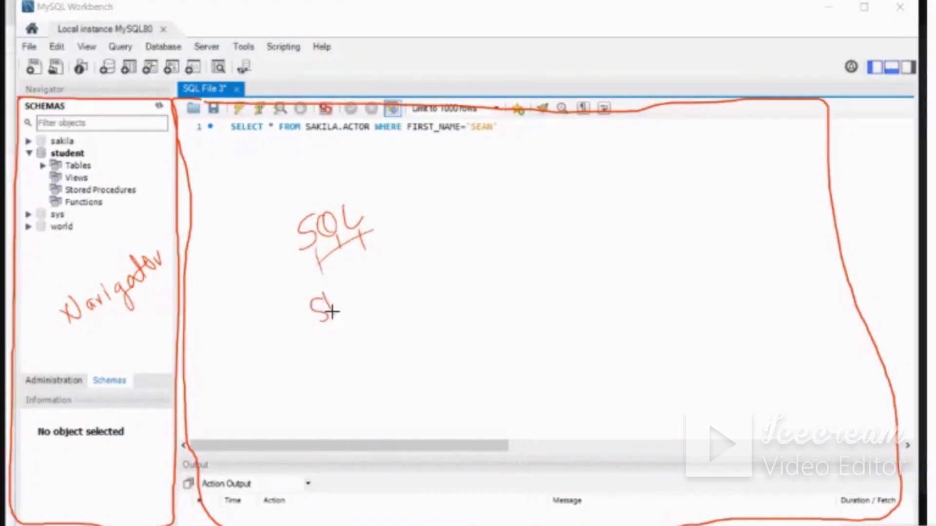
pyautogui.moveTo(357, 280); pyautogui.dragTo(361, 297)
pyautogui.moveTo(367, 290)
pyautogui.mouseDown()
pyautogui.moveTo(410, 273)
pyautogui.moveTo(424, 250)
pyautogui.mouseUp()
pyautogui.moveTo(479, 222)
pyautogui.mouseDown()
pyautogui.moveTo(488, 249)
pyautogui.moveTo(526, 217)
pyautogui.moveTo(545, 215)
pyautogui.moveTo(566, 229)
pyautogui.mouseUp()
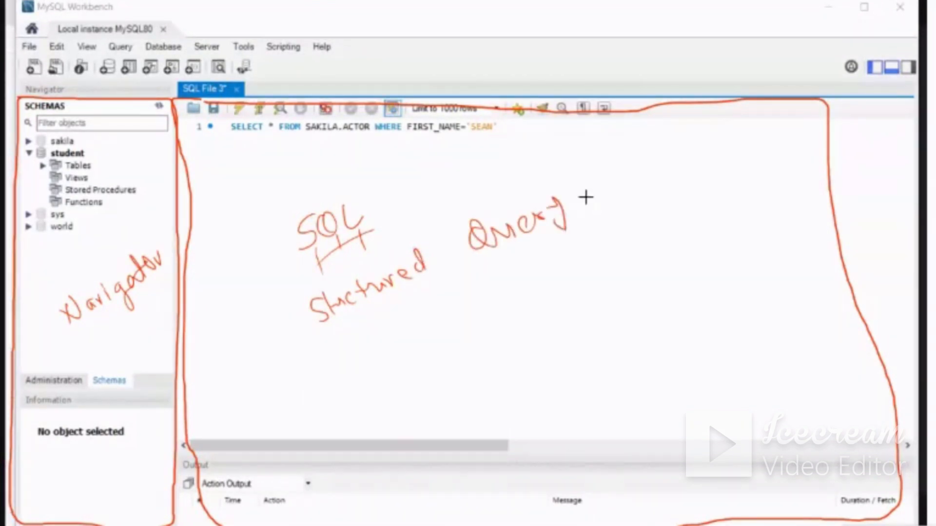
pyautogui.moveTo(577, 175)
pyautogui.mouseDown()
pyautogui.moveTo(590, 195)
pyautogui.moveTo(636, 169)
pyautogui.mouseUp()
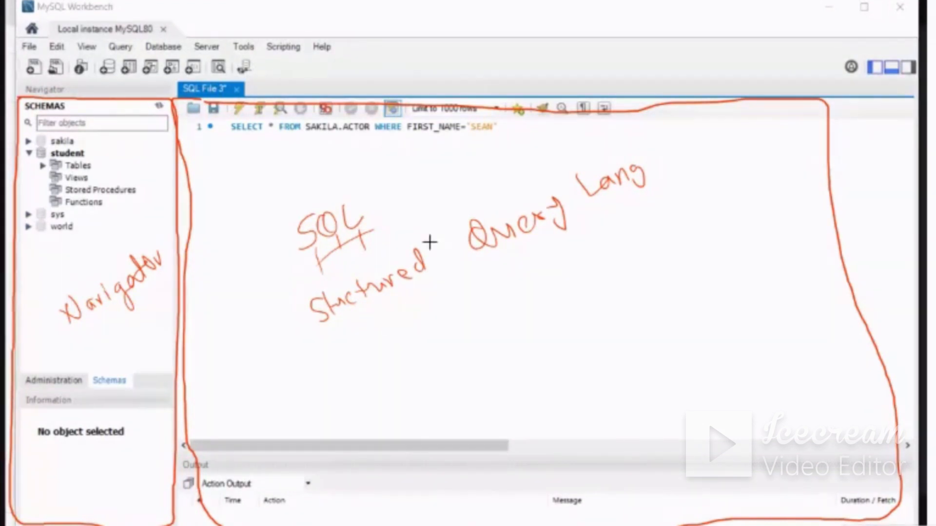
pyautogui.moveTo(457, 304)
pyautogui.mouseDown()
pyautogui.moveTo(459, 334)
pyautogui.moveTo(490, 310)
pyautogui.moveTo(541, 308)
pyautogui.mouseUp()
pyautogui.moveTo(564, 266)
pyautogui.mouseDown()
pyautogui.moveTo(561, 293)
pyautogui.moveTo(599, 273)
pyautogui.mouseUp()
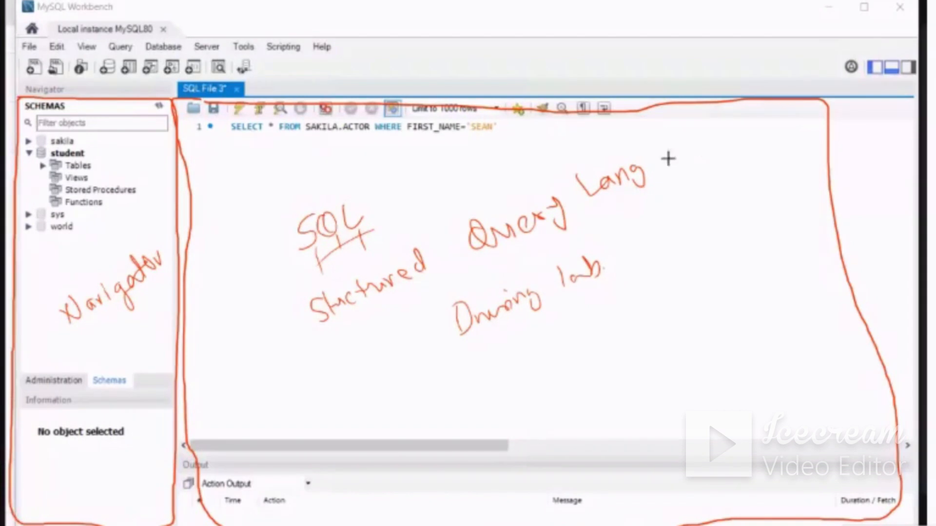
pyautogui.moveTo(672, 155)
pyautogui.mouseDown()
pyautogui.moveTo(678, 170)
pyautogui.moveTo(697, 145)
pyautogui.mouseUp()
# Write "Oracle" and "MySQL" in pen, enclose both in braces and draw an arrow from them to an underlined "SQL"
pyautogui.moveTo(759, 235)
pyautogui.mouseDown()
pyautogui.moveTo(754, 253)
pyautogui.moveTo(800, 248)
pyautogui.moveTo(816, 226)
pyautogui.moveTo(834, 244)
pyautogui.mouseUp()
pyautogui.moveTo(746, 271)
pyautogui.mouseDown()
pyautogui.moveTo(744, 293)
pyautogui.moveTo(774, 308)
pyautogui.mouseUp()
pyautogui.moveTo(802, 271)
pyautogui.mouseDown()
pyautogui.moveTo(812, 290)
pyautogui.moveTo(829, 290)
pyautogui.mouseUp()
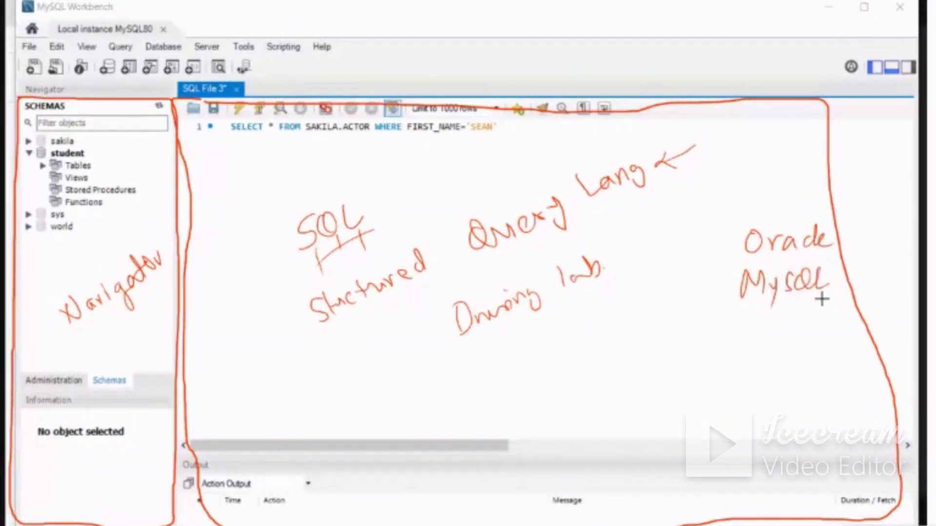
pyautogui.moveTo(723, 224); pyautogui.dragTo(739, 326)
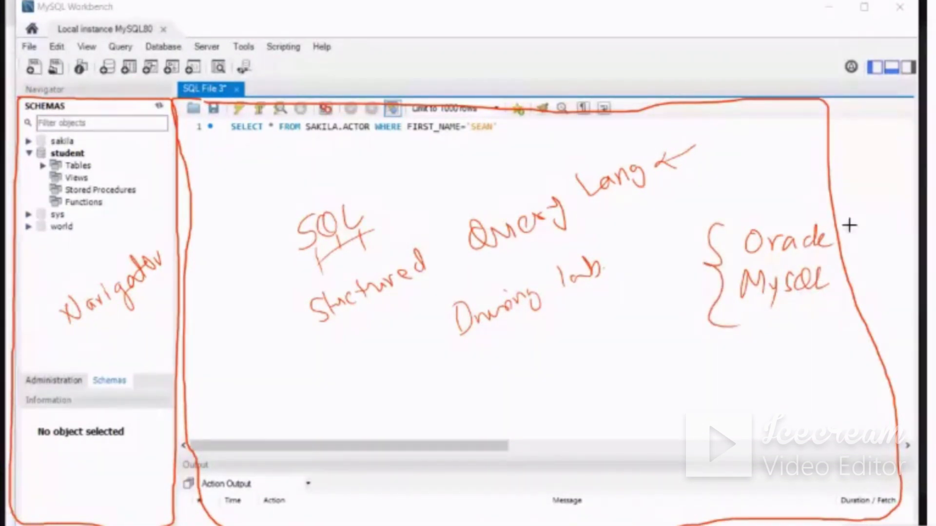
pyautogui.moveTo(840, 217); pyautogui.dragTo(853, 317)
pyautogui.moveTo(858, 317); pyautogui.dragTo(839, 346)
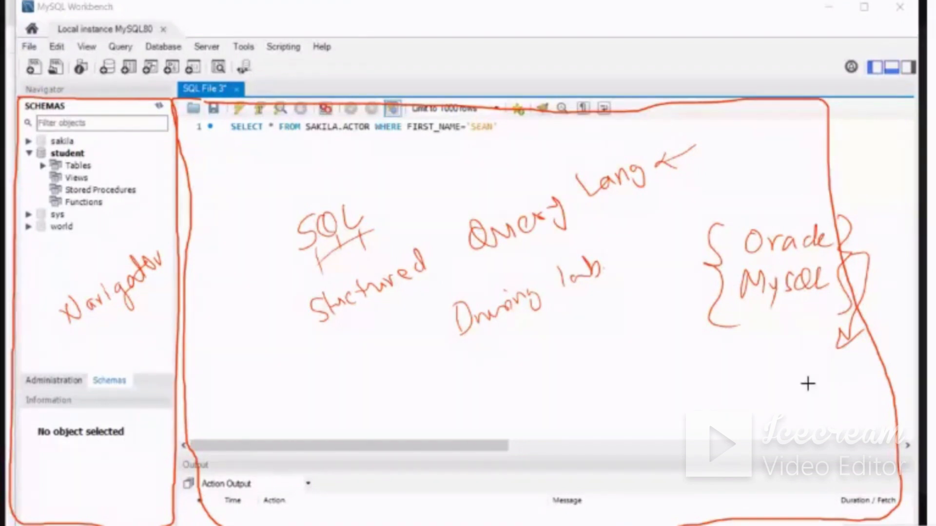
pyautogui.moveTo(814, 369)
pyautogui.mouseDown()
pyautogui.moveTo(815, 386)
pyautogui.moveTo(796, 392)
pyautogui.mouseUp()
pyautogui.moveTo(830, 369)
pyautogui.mouseDown()
pyautogui.moveTo(826, 388)
pyautogui.moveTo(845, 389)
pyautogui.mouseUp()
pyautogui.moveTo(851, 365); pyautogui.dragTo(873, 380)
pyautogui.moveTo(809, 405); pyautogui.dragTo(860, 396)
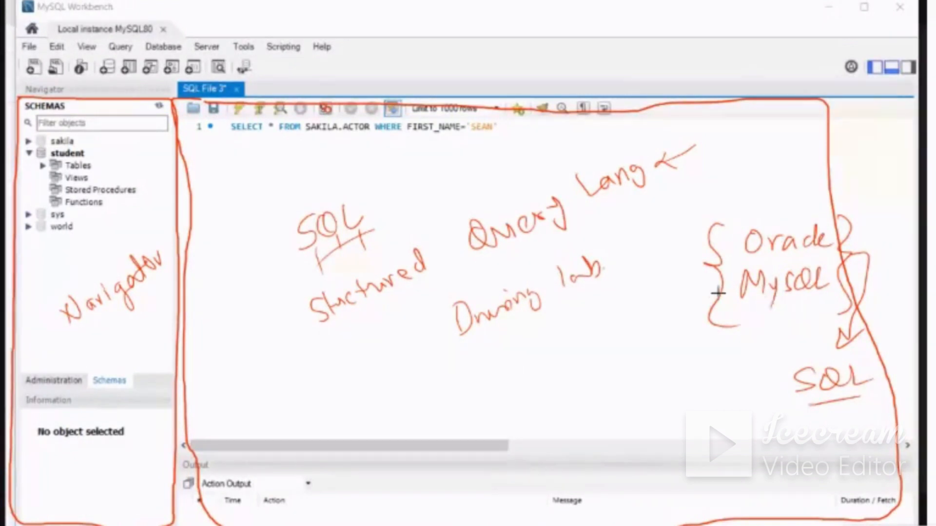
# Circle the SELECT statement in pen, label it "Statement" and "Query" with arrows, and circle the word "Query"
pyautogui.moveTo(239, 118)
pyautogui.mouseDown()
pyautogui.moveTo(261, 147)
pyautogui.moveTo(414, 146)
pyautogui.moveTo(524, 125)
pyautogui.moveTo(287, 119)
pyautogui.mouseUp()
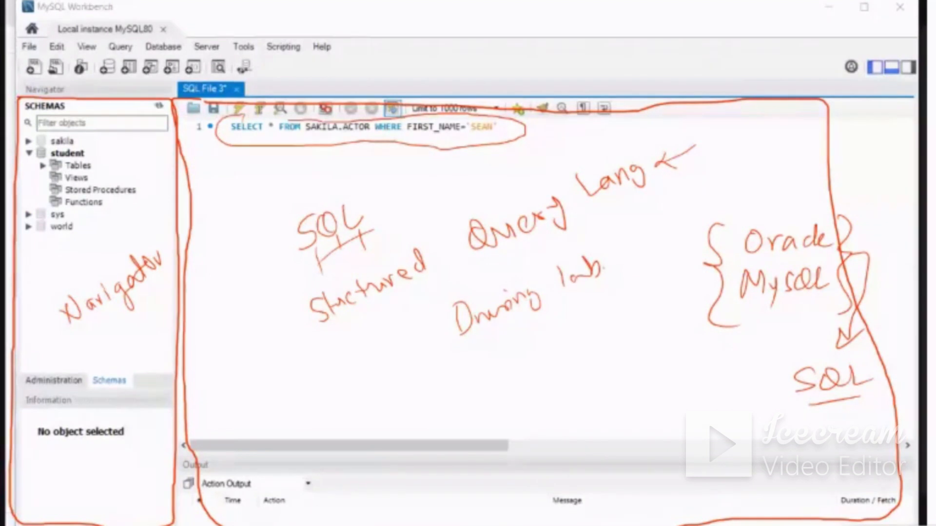
pyautogui.moveTo(282, 152)
pyautogui.mouseDown()
pyautogui.moveTo(273, 185)
pyautogui.moveTo(237, 217)
pyautogui.moveTo(340, 171)
pyautogui.mouseUp()
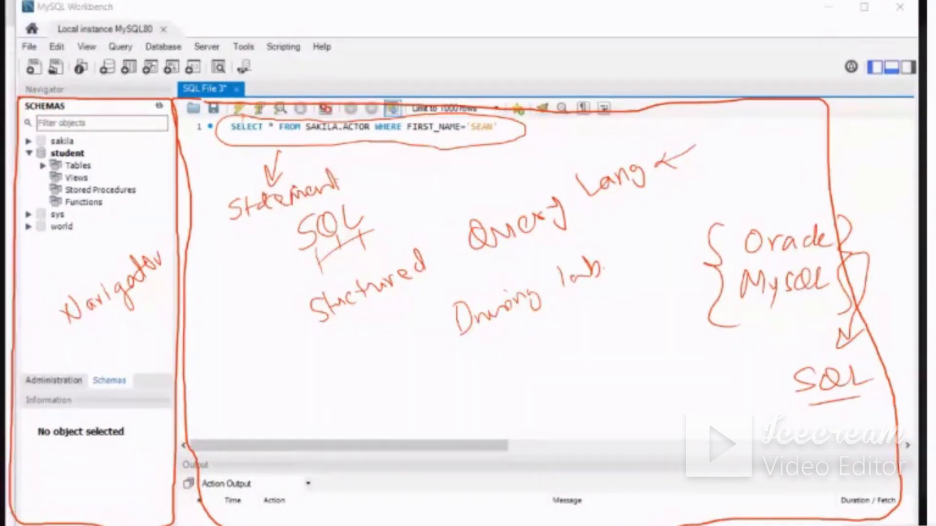
pyautogui.moveTo(384, 147); pyautogui.dragTo(395, 176)
pyautogui.moveTo(379, 167); pyautogui.dragTo(395, 176)
pyautogui.moveTo(401, 159); pyautogui.dragTo(396, 181)
pyautogui.moveTo(390, 175)
pyautogui.mouseDown()
pyautogui.moveTo(413, 199)
pyautogui.moveTo(452, 179)
pyautogui.moveTo(468, 200)
pyautogui.mouseUp()
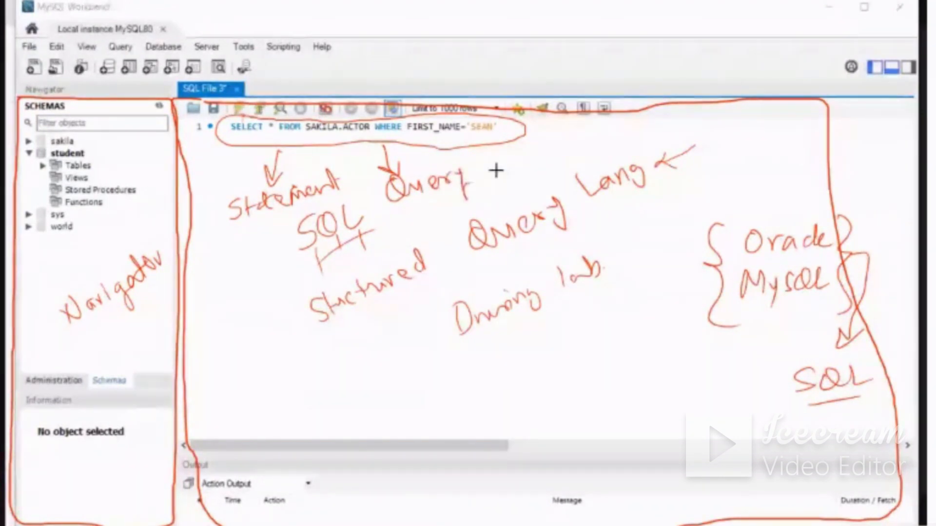
pyautogui.moveTo(519, 126); pyautogui.dragTo(552, 127)
pyautogui.moveTo(524, 126); pyautogui.dragTo(518, 132)
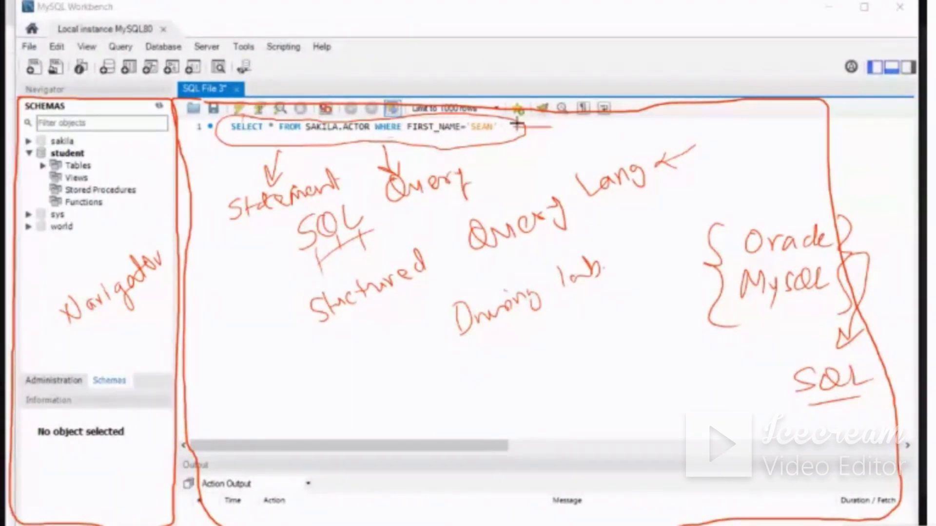
pyautogui.moveTo(429, 155)
pyautogui.mouseDown()
pyautogui.moveTo(398, 212)
pyautogui.moveTo(441, 155)
pyautogui.mouseUp()
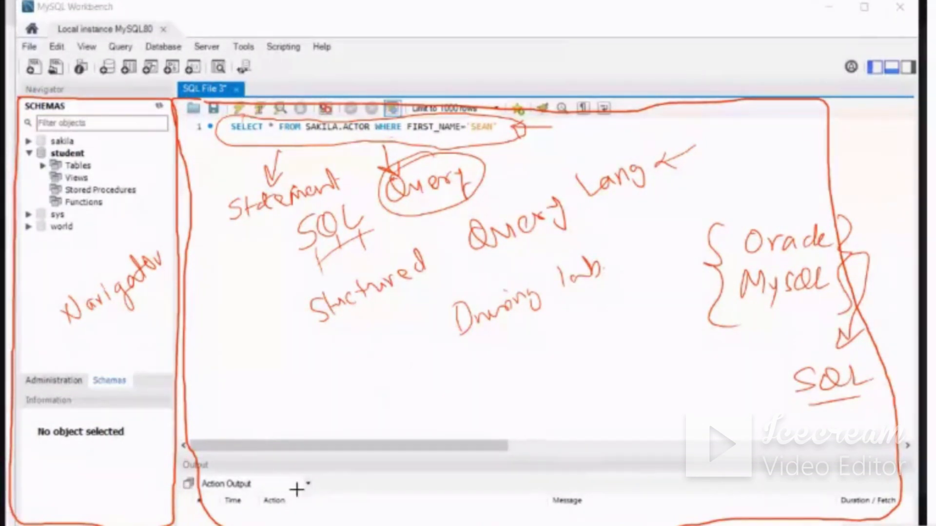
# Outline the Output panel in pen, and erase and redraw the upper-left part of the SQL editor outline
pyautogui.moveTo(247, 424)
pyautogui.mouseDown()
pyautogui.moveTo(310, 425)
pyautogui.moveTo(198, 525)
pyautogui.mouseUp()
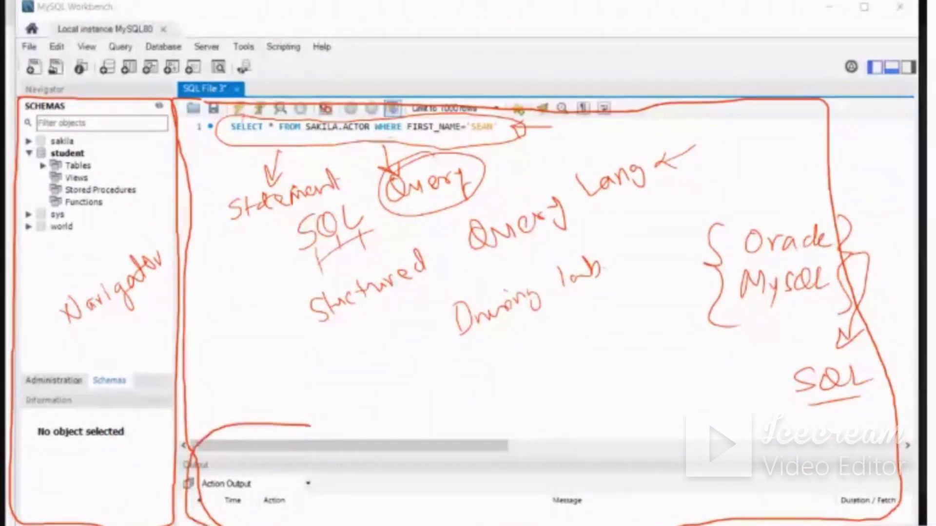
pyautogui.moveTo(677, 525)
pyautogui.mouseDown()
pyautogui.moveTo(739, 458)
pyautogui.moveTo(284, 420)
pyautogui.mouseUp()
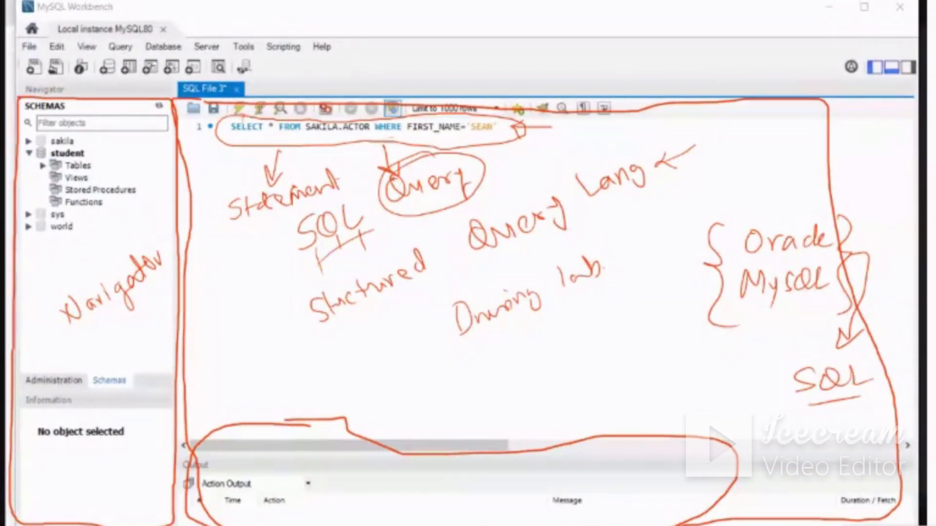
pyautogui.moveTo(932, 305); pyautogui.dragTo(932, 348)
pyautogui.click(188, 123)
pyautogui.moveTo(188, 123); pyautogui.dragTo(344, 125)
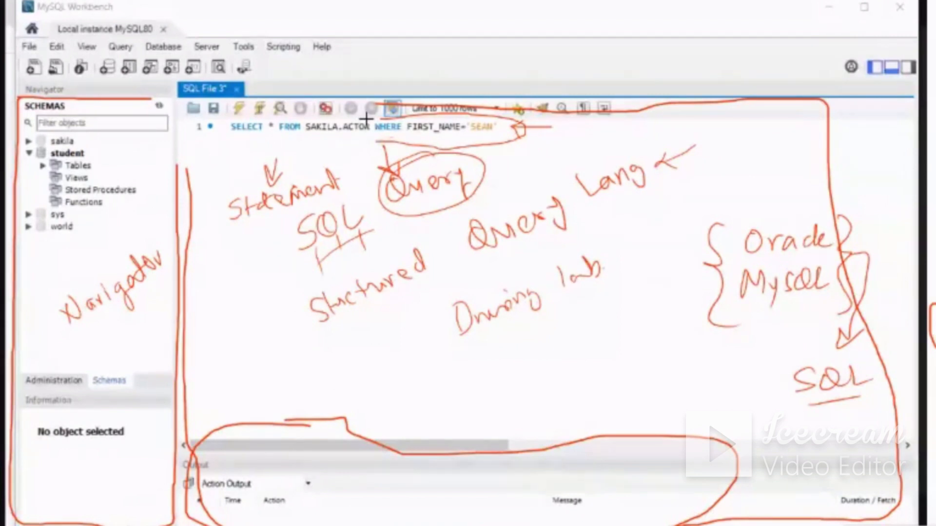
pyautogui.moveTo(379, 105)
pyautogui.mouseDown()
pyautogui.moveTo(194, 111)
pyautogui.moveTo(184, 184)
pyautogui.mouseUp()
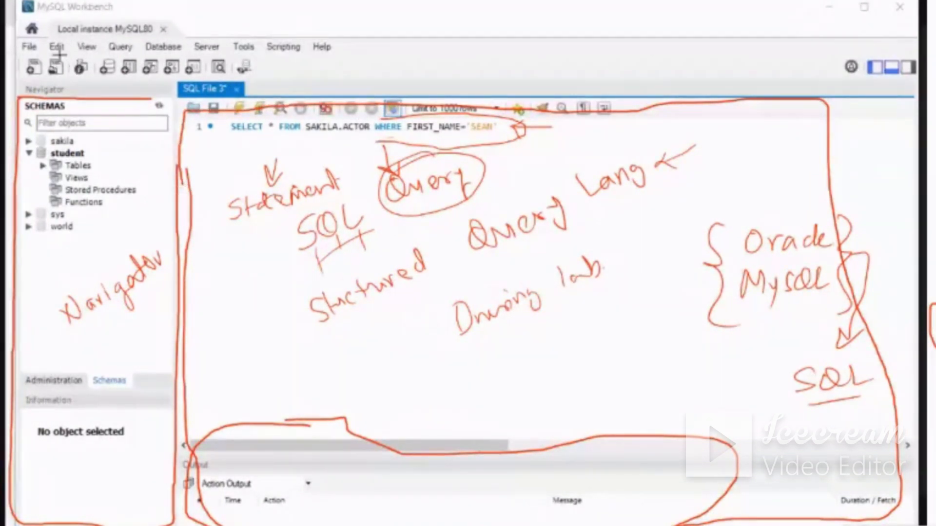
# Outline the row of tool icons in pen and label it "Tool Bar", and outline the menu bar with a pointer line
pyautogui.moveTo(18, 57)
pyautogui.mouseDown()
pyautogui.moveTo(39, 54)
pyautogui.moveTo(112, 82)
pyautogui.moveTo(275, 79)
pyautogui.moveTo(256, 54)
pyautogui.moveTo(38, 56)
pyautogui.mouseUp()
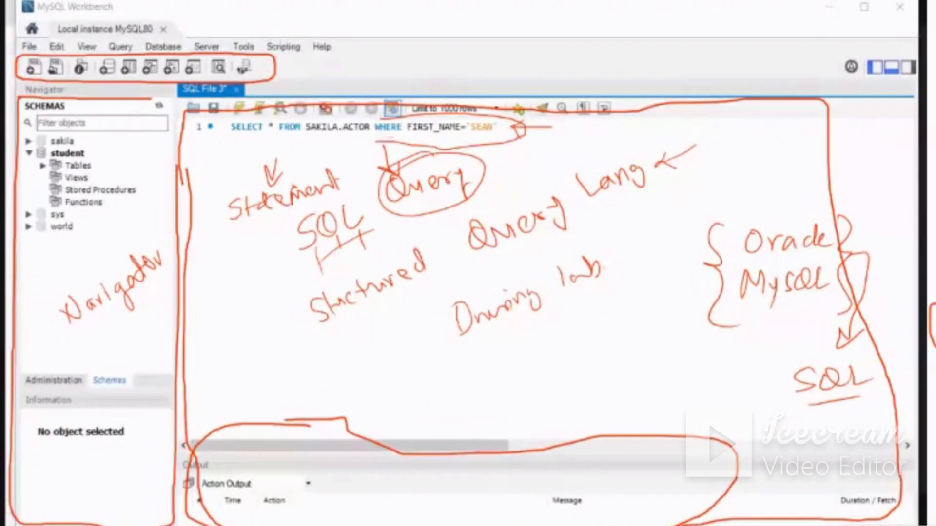
pyautogui.moveTo(267, 70); pyautogui.dragTo(315, 70)
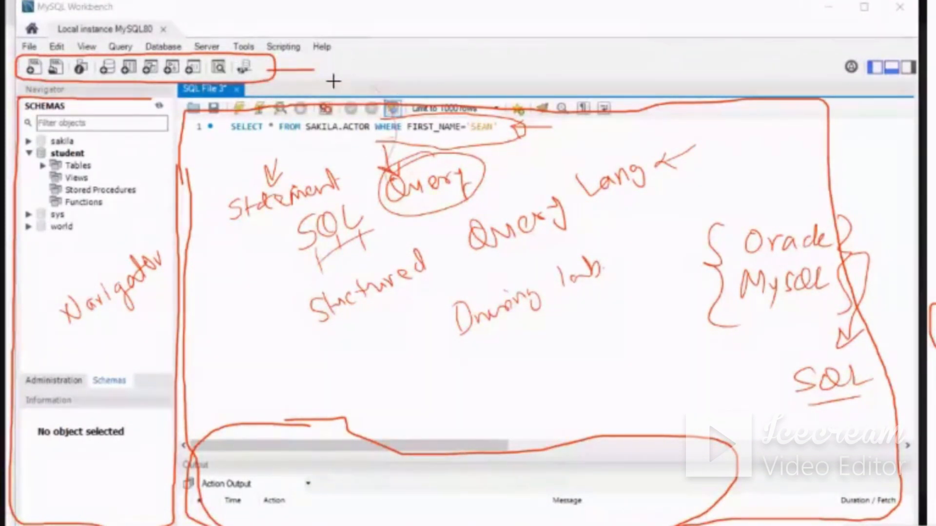
pyautogui.moveTo(347, 62)
pyautogui.mouseDown()
pyautogui.moveTo(349, 86)
pyautogui.moveTo(420, 92)
pyautogui.mouseUp()
pyautogui.moveTo(423, 83); pyautogui.dragTo(435, 80)
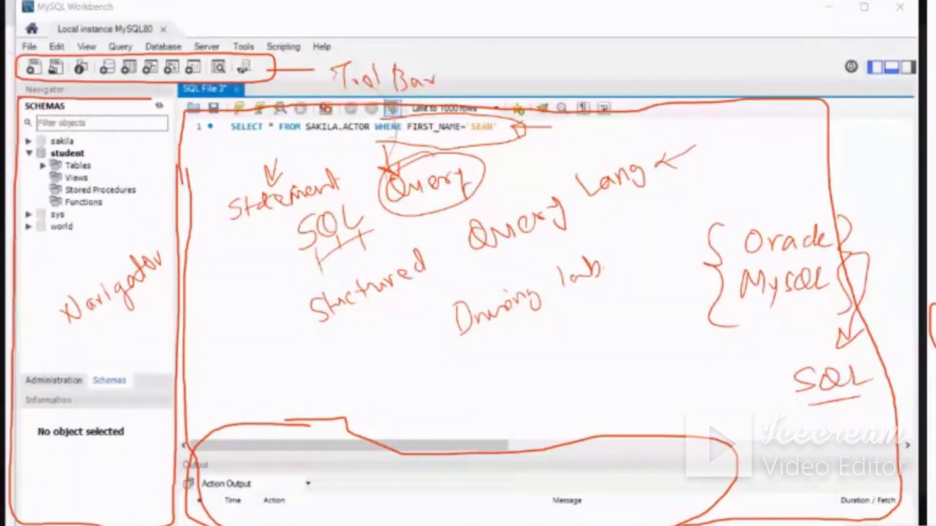
pyautogui.moveTo(45, 38)
pyautogui.mouseDown()
pyautogui.moveTo(15, 38)
pyautogui.moveTo(25, 54)
pyautogui.moveTo(121, 57)
pyautogui.moveTo(347, 46)
pyautogui.moveTo(22, 37)
pyautogui.mouseUp()
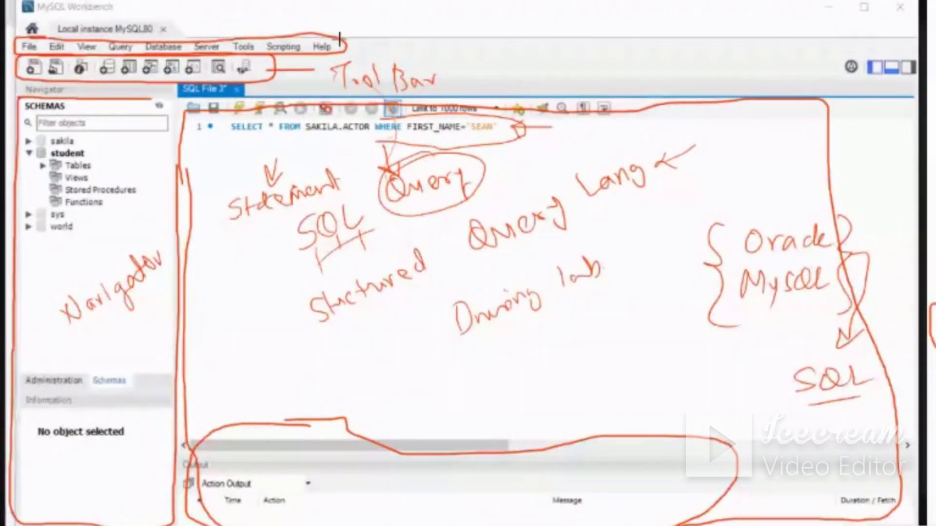
pyautogui.moveTo(341, 41); pyautogui.dragTo(373, 24)
# Erase the pen annotations and circle the Navigator's Administration and Schemas headings
pyautogui.moveTo(341, 142)
pyautogui.mouseDown()
pyautogui.moveTo(271, 144)
pyautogui.moveTo(63, 55)
pyautogui.moveTo(327, 57)
pyautogui.moveTo(73, 238)
pyautogui.moveTo(29, 137)
pyautogui.moveTo(53, 507)
pyautogui.moveTo(29, 492)
pyautogui.moveTo(155, 259)
pyautogui.moveTo(44, 372)
pyautogui.moveTo(266, 219)
pyautogui.moveTo(528, 132)
pyautogui.moveTo(800, 103)
pyautogui.moveTo(375, 307)
pyautogui.moveTo(203, 293)
pyautogui.moveTo(800, 230)
pyautogui.moveTo(837, 280)
pyautogui.moveTo(716, 359)
pyautogui.moveTo(902, 507)
pyautogui.moveTo(250, 517)
pyautogui.moveTo(800, 445)
pyautogui.moveTo(234, 445)
pyautogui.moveTo(460, 433)
pyautogui.mouseUp()
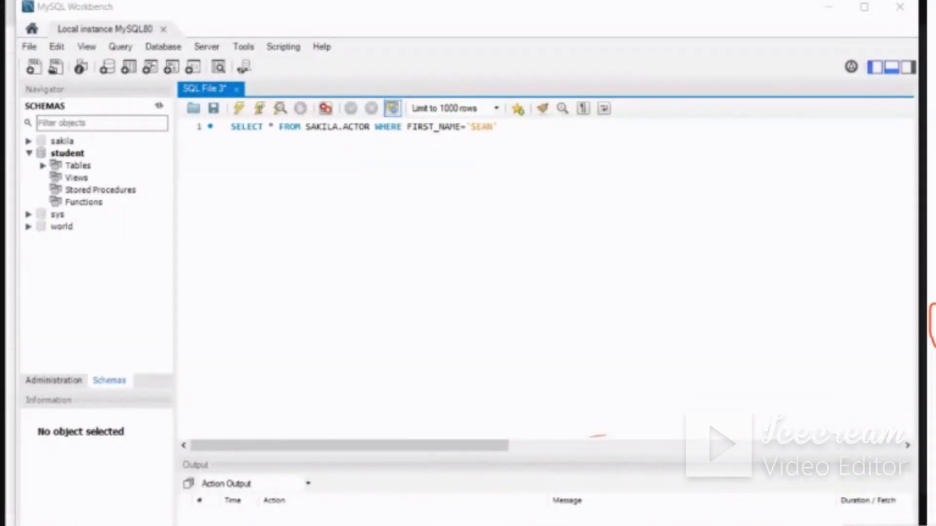
pyautogui.click(922, 326)
pyautogui.moveTo(21, 378)
pyautogui.mouseDown()
pyautogui.moveTo(60, 393)
pyautogui.moveTo(68, 363)
pyautogui.moveTo(137, 380)
pyautogui.moveTo(101, 361)
pyautogui.mouseUp()
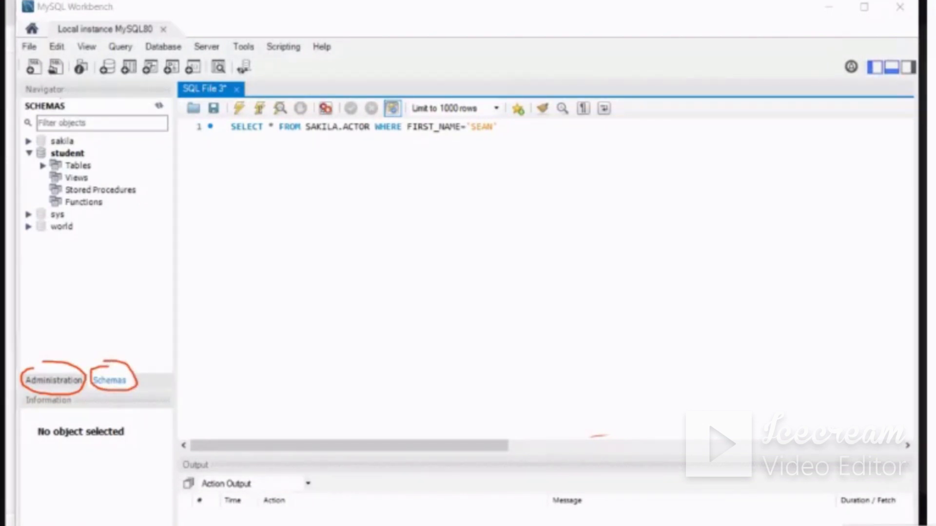
# Show the Navigator's Administration options, outlining the whole list in pen and erasing the marks
pyautogui.click(55, 382)
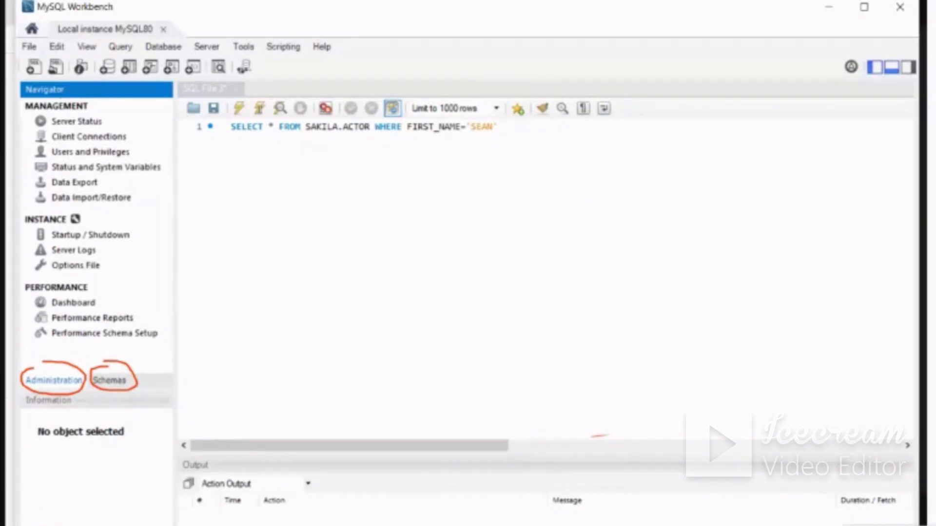
pyautogui.moveTo(103, 103)
pyautogui.mouseDown()
pyautogui.moveTo(27, 113)
pyautogui.moveTo(11, 216)
pyautogui.moveTo(71, 359)
pyautogui.moveTo(160, 347)
pyautogui.moveTo(173, 153)
pyautogui.moveTo(117, 95)
pyautogui.moveTo(52, 94)
pyautogui.mouseUp()
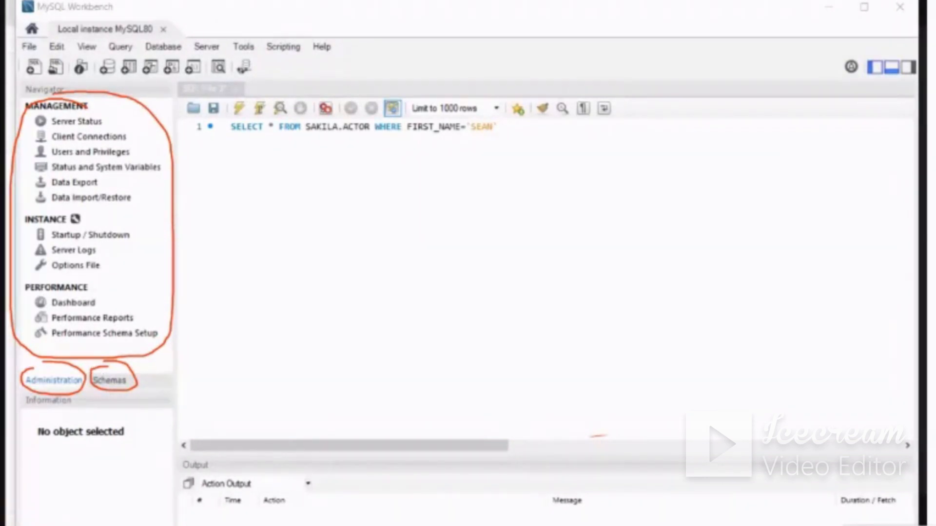
pyautogui.moveTo(70, 110)
pyautogui.mouseDown()
pyautogui.moveTo(110, 108)
pyautogui.moveTo(171, 370)
pyautogui.moveTo(30, 371)
pyautogui.moveTo(14, 312)
pyautogui.moveTo(14, 210)
pyautogui.moveTo(178, 350)
pyautogui.mouseUp()
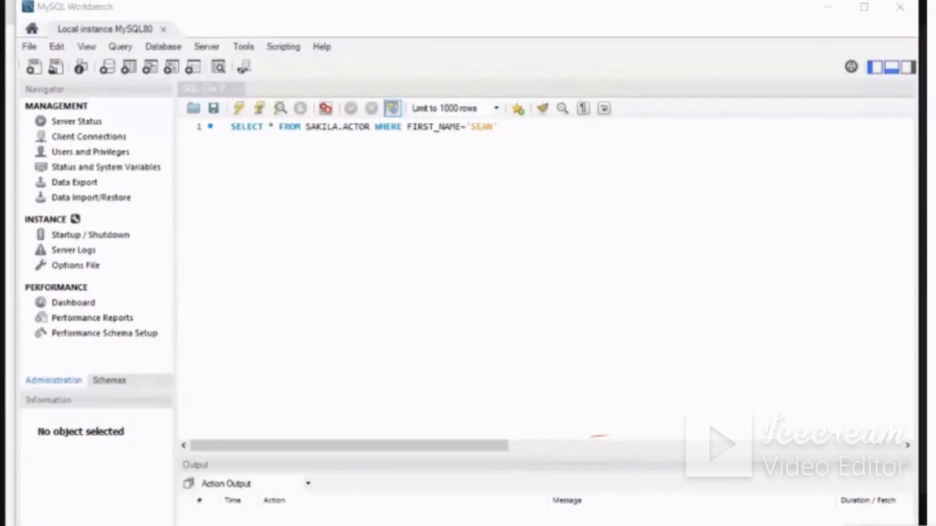
# Show the schema list, point a pen arrow to it from a circled "Schemas", and tick and mark sakila, sys and world with lines
pyautogui.click(109, 380)
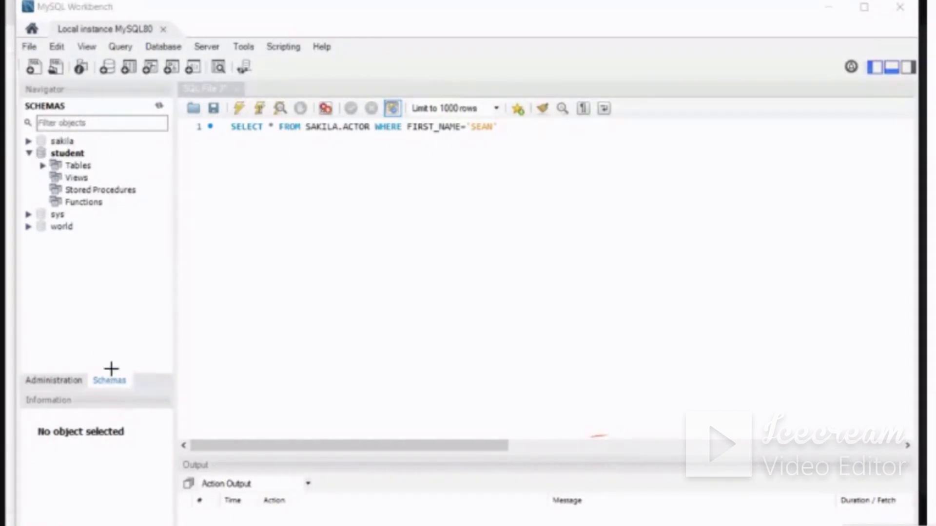
pyautogui.moveTo(111, 367)
pyautogui.mouseDown()
pyautogui.moveTo(94, 371)
pyautogui.moveTo(113, 396)
pyautogui.moveTo(81, 238)
pyautogui.mouseUp()
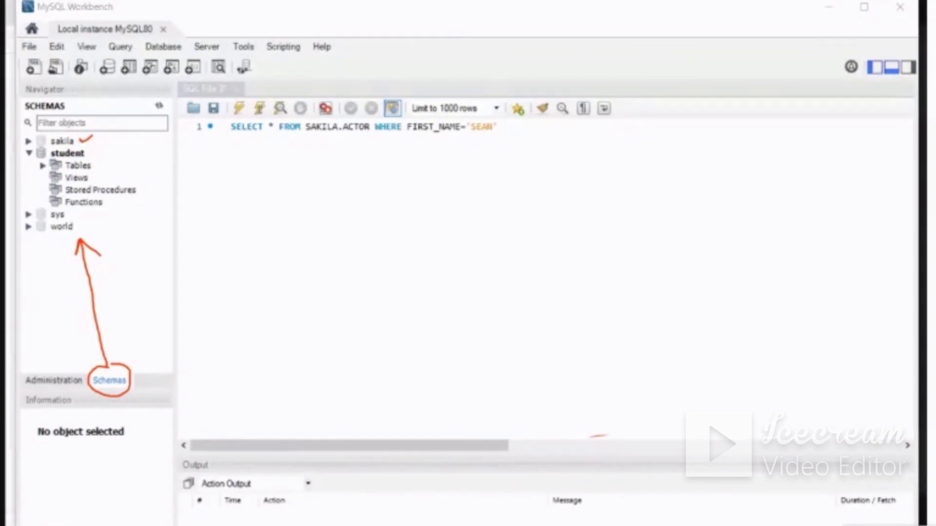
pyautogui.moveTo(74, 215); pyautogui.dragTo(78, 227)
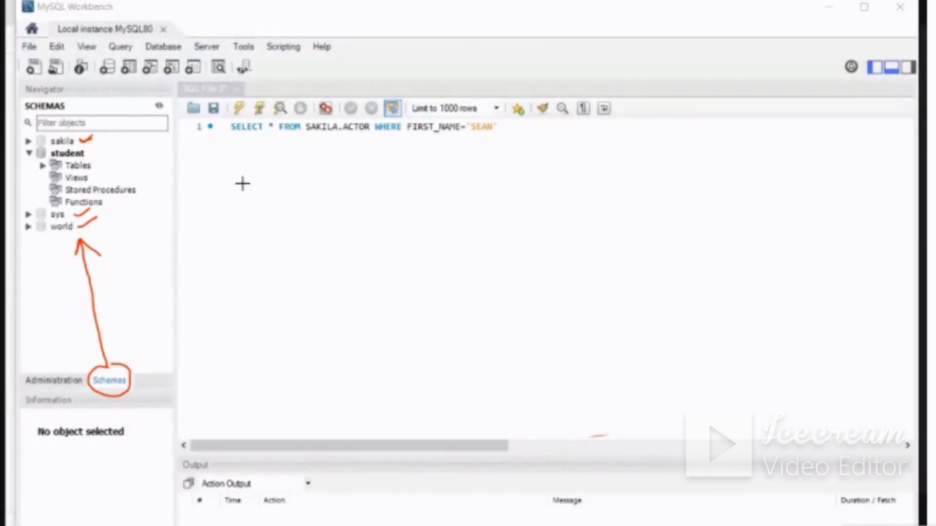
pyautogui.moveTo(99, 142); pyautogui.dragTo(145, 141)
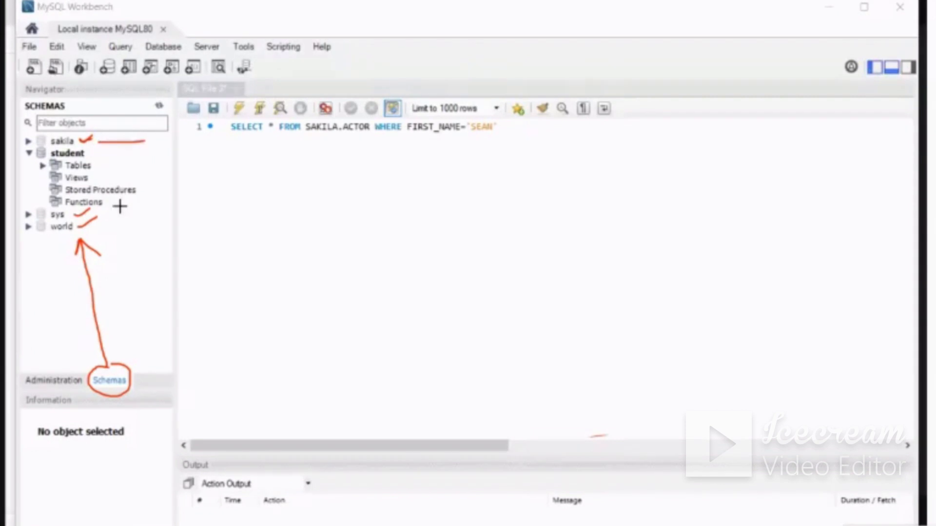
pyautogui.moveTo(99, 211)
pyautogui.mouseDown()
pyautogui.moveTo(133, 207)
pyautogui.moveTo(133, 226)
pyautogui.mouseUp()
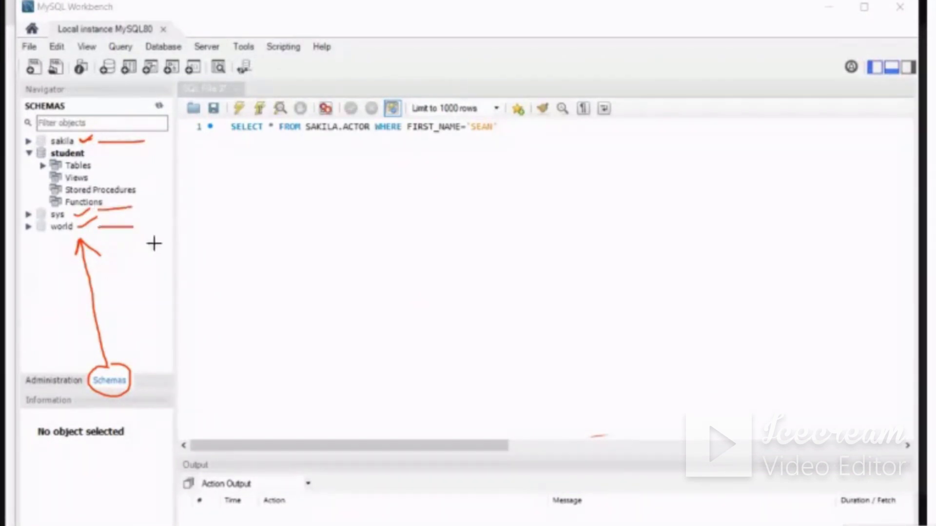
# Write "Database" by hand in the SQL editor area and circle the sakila schema in pen
pyautogui.moveTo(192, 155)
pyautogui.mouseDown()
pyautogui.moveTo(194, 172)
pyautogui.moveTo(220, 173)
pyautogui.mouseUp()
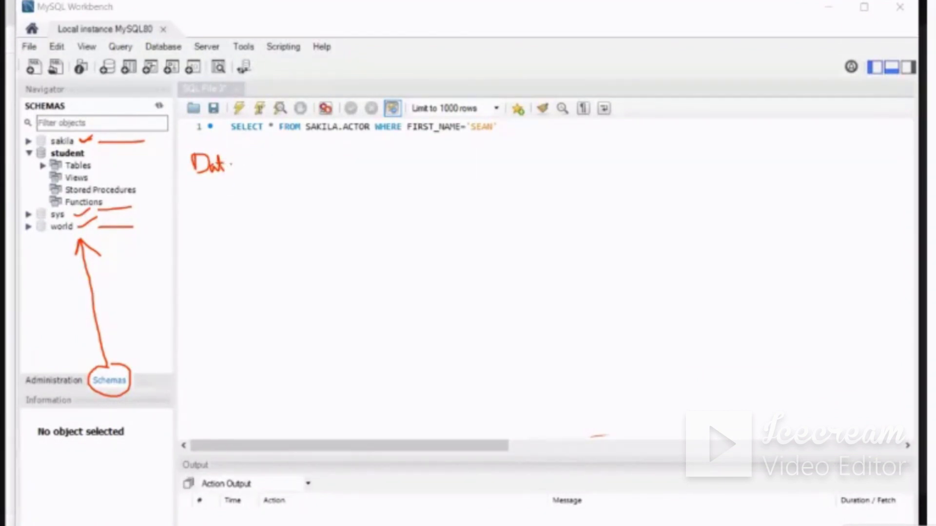
pyautogui.moveTo(230, 169); pyautogui.dragTo(237, 157)
pyautogui.moveTo(276, 168); pyautogui.dragTo(284, 170)
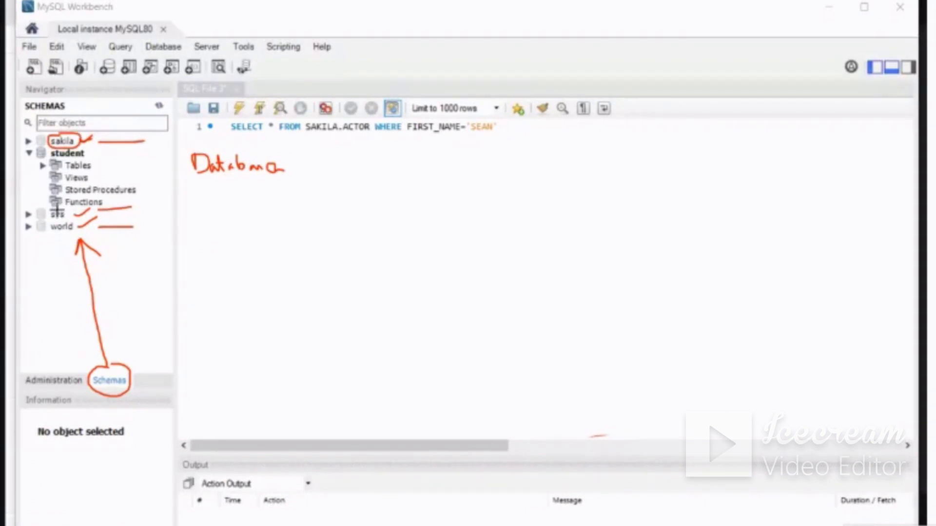
# Circle the sys, world and student schemas in pen, bracket student's object folders with an arrow, and erase the marks
pyautogui.moveTo(47, 215)
pyautogui.mouseDown()
pyautogui.moveTo(57, 212)
pyautogui.moveTo(76, 237)
pyautogui.mouseUp()
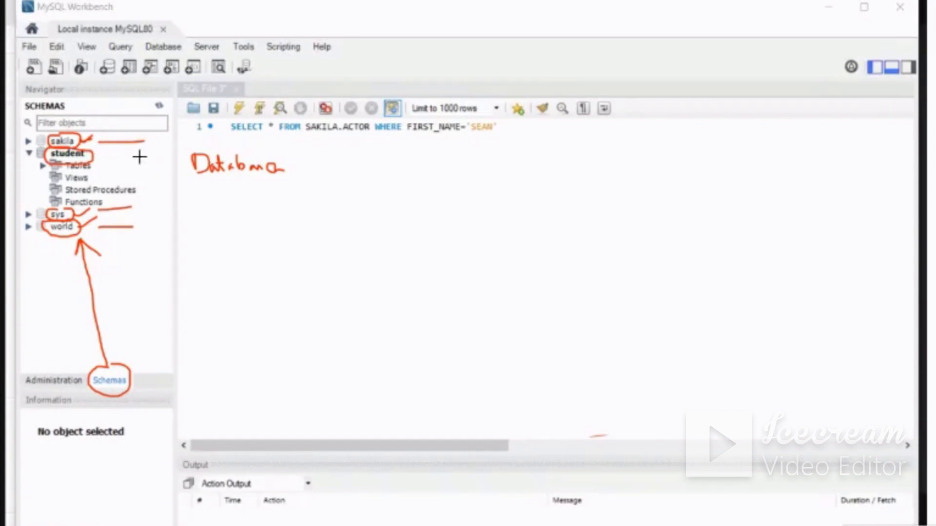
pyautogui.moveTo(120, 153)
pyautogui.mouseDown()
pyautogui.moveTo(132, 186)
pyautogui.moveTo(185, 191)
pyautogui.moveTo(199, 239)
pyautogui.mouseUp()
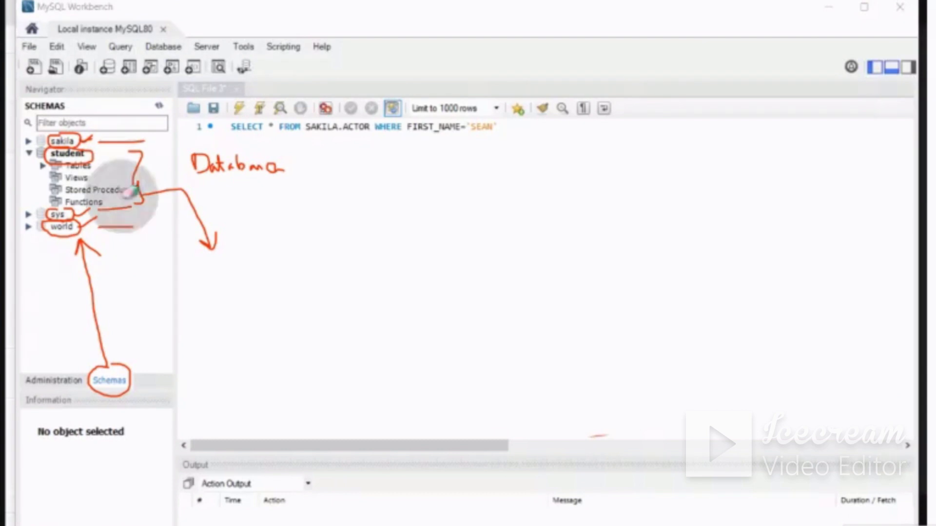
pyautogui.moveTo(125, 188)
pyautogui.mouseDown()
pyautogui.moveTo(73, 125)
pyautogui.moveTo(59, 272)
pyautogui.moveTo(100, 368)
pyautogui.moveTo(136, 147)
pyautogui.moveTo(209, 226)
pyautogui.mouseUp()
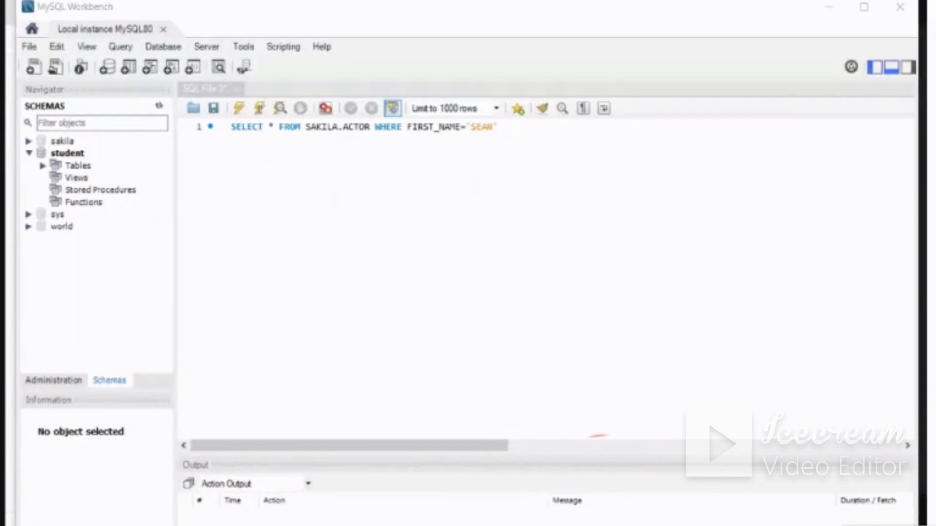
# Collapse student and expand sakila, mark Views, Stored Procedures, Functions and Tables with pen ticks and arrows, and erase the marks
pyautogui.click(28, 153)
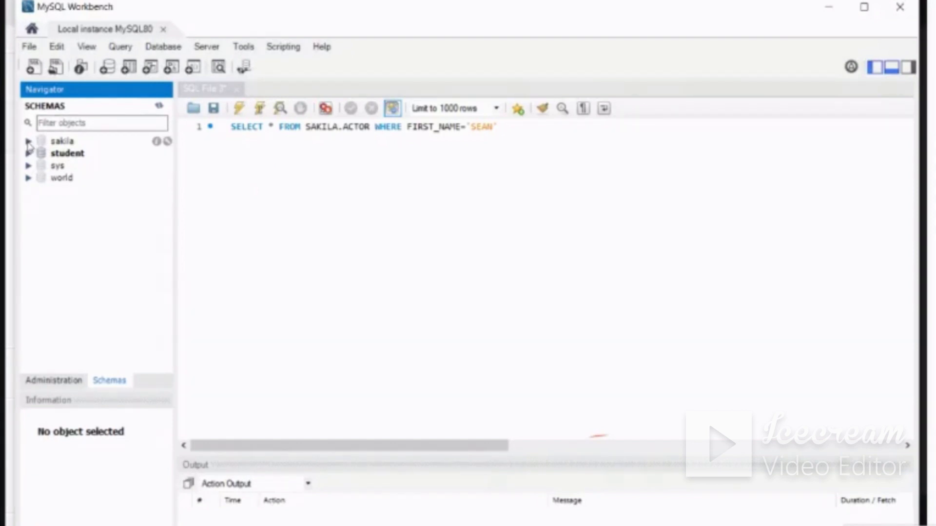
pyautogui.click(28, 141)
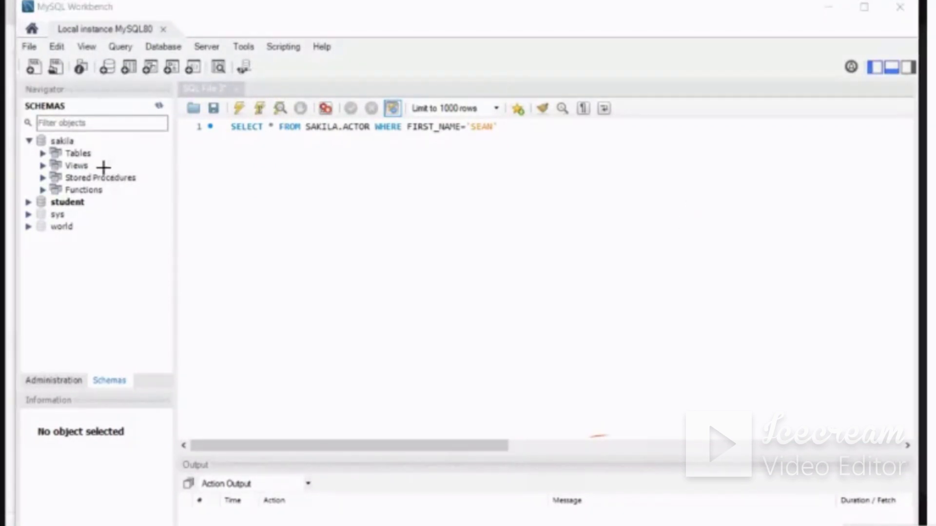
pyautogui.moveTo(101, 170)
pyautogui.mouseDown()
pyautogui.moveTo(162, 177)
pyautogui.moveTo(133, 188)
pyautogui.moveTo(169, 173)
pyautogui.moveTo(176, 208)
pyautogui.moveTo(208, 186)
pyautogui.mouseUp()
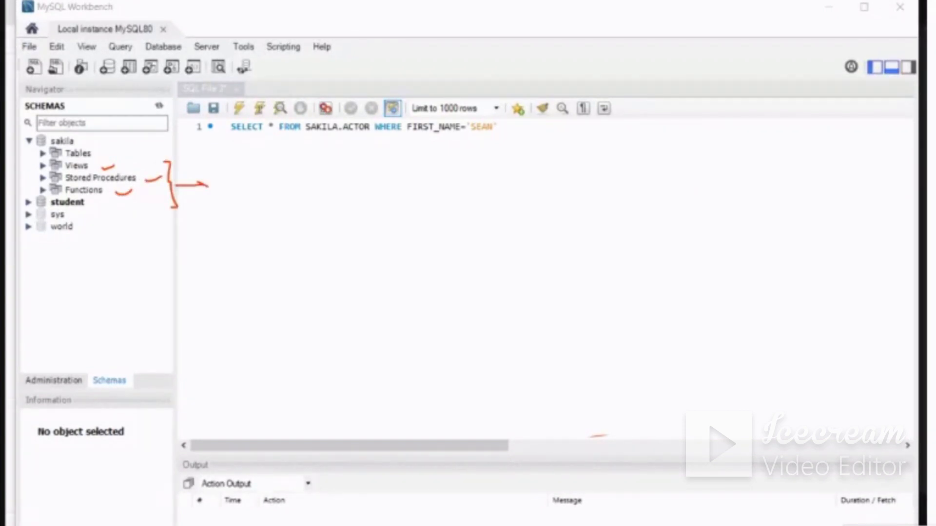
pyautogui.moveTo(105, 154)
pyautogui.mouseDown()
pyautogui.moveTo(169, 149)
pyautogui.moveTo(288, 174)
pyautogui.mouseUp()
pyautogui.moveTo(275, 164)
pyautogui.mouseDown()
pyautogui.moveTo(291, 177)
pyautogui.moveTo(274, 190)
pyautogui.mouseUp()
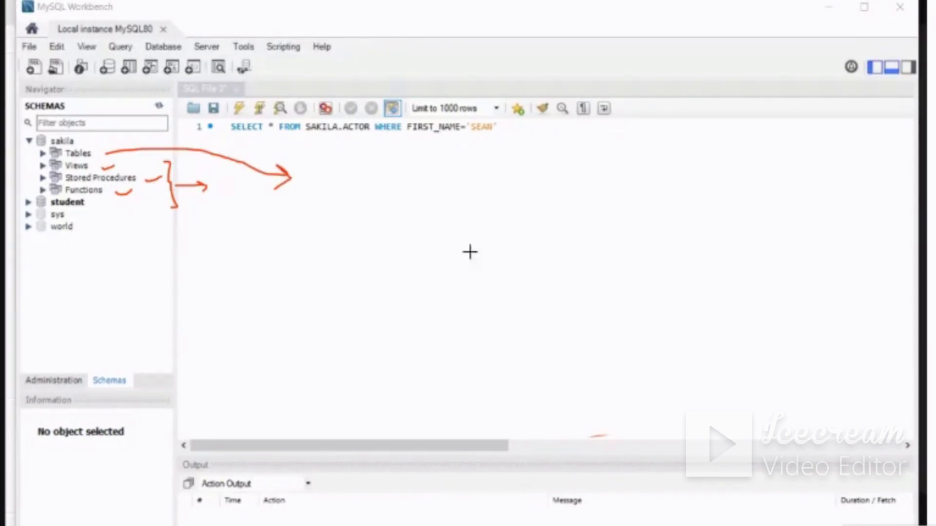
pyautogui.moveTo(131, 163)
pyautogui.mouseDown()
pyautogui.moveTo(224, 138)
pyautogui.moveTo(462, 176)
pyautogui.mouseUp()
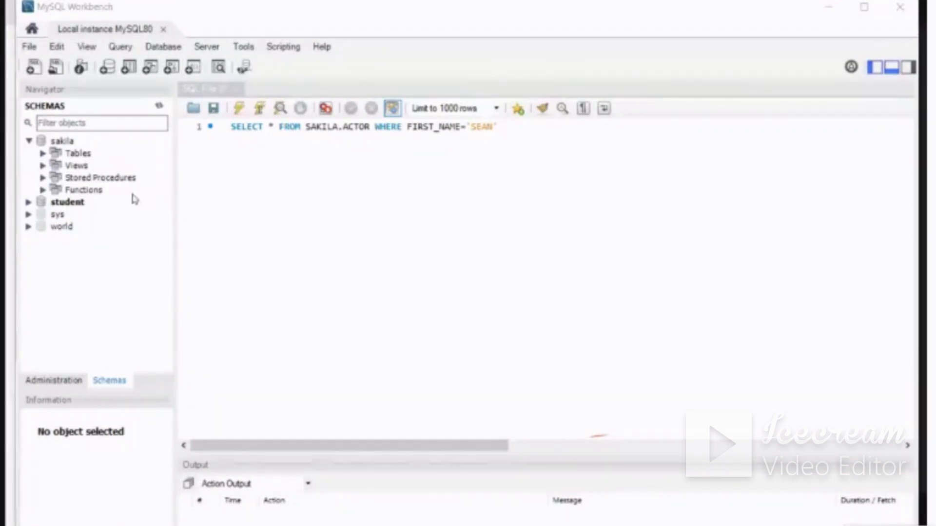
# Expand sakila's Tables folder and outline the Information area in pen
pyautogui.click(42, 154)
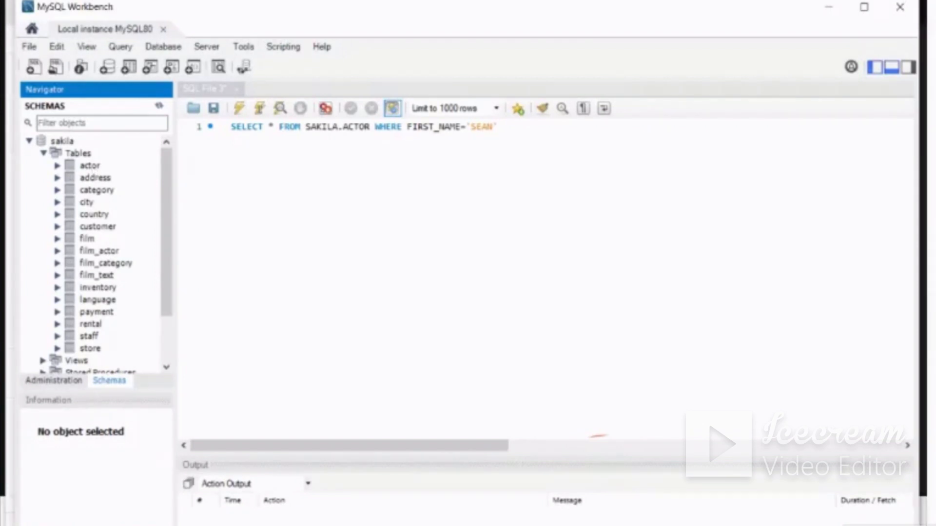
pyautogui.moveTo(76, 420)
pyautogui.mouseDown()
pyautogui.moveTo(31, 435)
pyautogui.moveTo(34, 525)
pyautogui.mouseUp()
pyautogui.moveTo(161, 524)
pyautogui.mouseDown()
pyautogui.moveTo(164, 425)
pyautogui.moveTo(66, 409)
pyautogui.mouseUp()
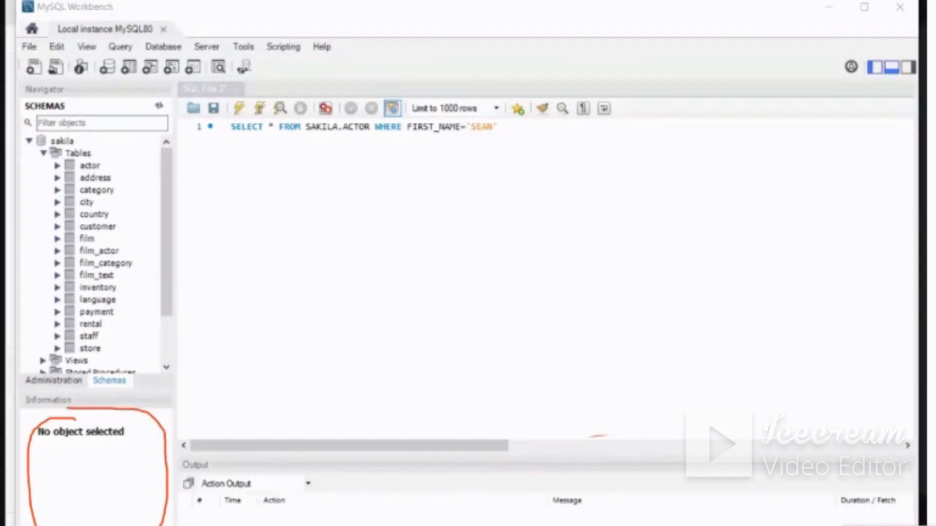
# Show the actor table's column information, mark the table name and its four column names in pen, and erase the marks
pyautogui.click(90, 166)
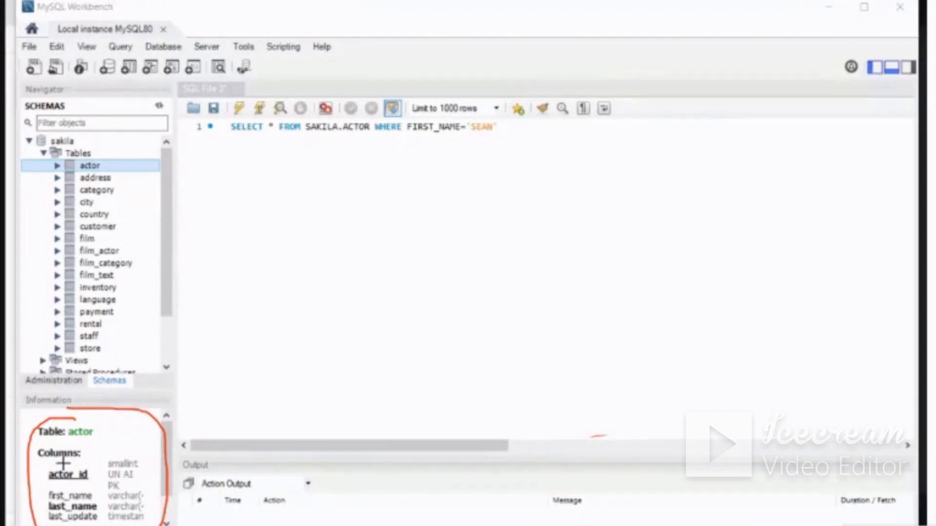
pyautogui.moveTo(63, 463)
pyautogui.mouseDown()
pyautogui.moveTo(44, 469)
pyautogui.moveTo(59, 487)
pyautogui.moveTo(97, 483)
pyautogui.moveTo(69, 461)
pyautogui.moveTo(41, 491)
pyautogui.moveTo(71, 504)
pyautogui.moveTo(102, 501)
pyautogui.moveTo(78, 489)
pyautogui.moveTo(60, 495)
pyautogui.moveTo(45, 506)
pyautogui.moveTo(45, 522)
pyautogui.mouseUp()
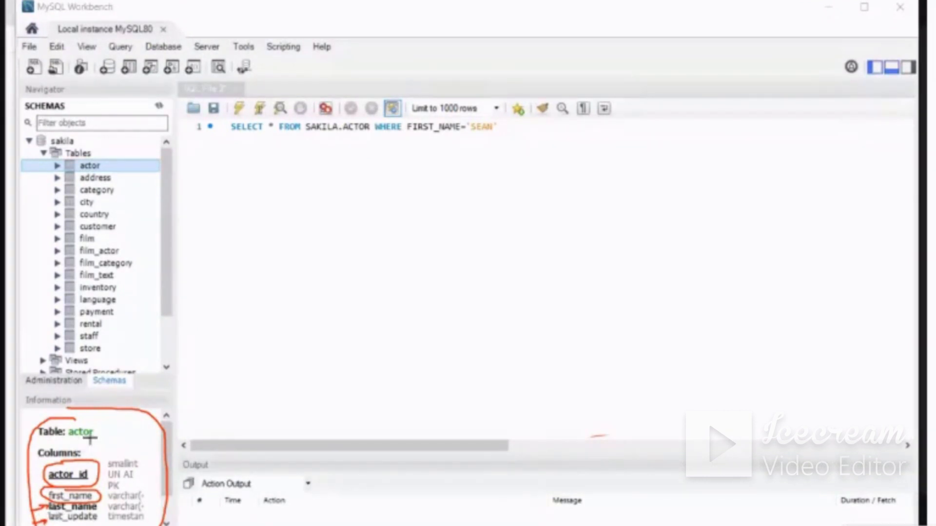
pyautogui.moveTo(97, 435)
pyautogui.mouseDown()
pyautogui.moveTo(69, 421)
pyautogui.moveTo(67, 443)
pyautogui.moveTo(99, 441)
pyautogui.moveTo(95, 424)
pyautogui.mouseUp()
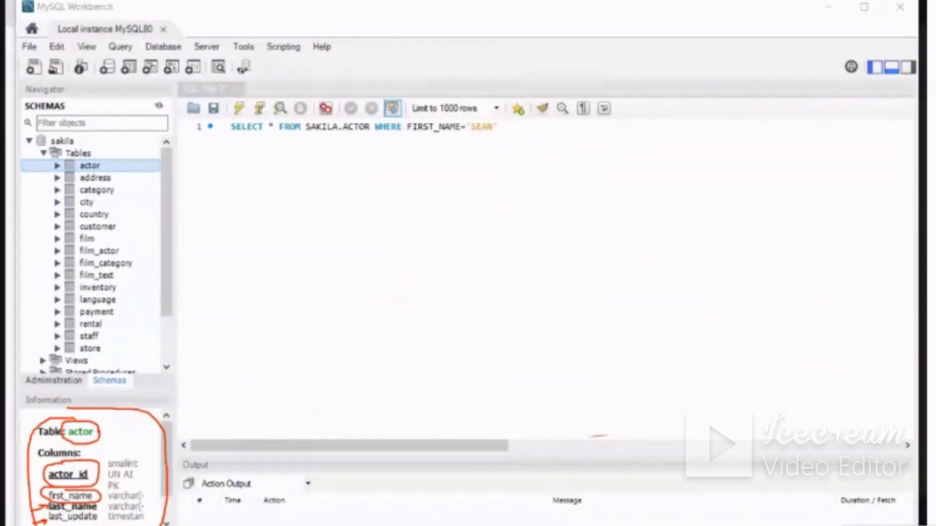
pyautogui.moveTo(149, 360)
pyautogui.mouseDown()
pyautogui.moveTo(37, 417)
pyautogui.moveTo(157, 458)
pyautogui.moveTo(43, 510)
pyautogui.moveTo(76, 492)
pyautogui.mouseUp()
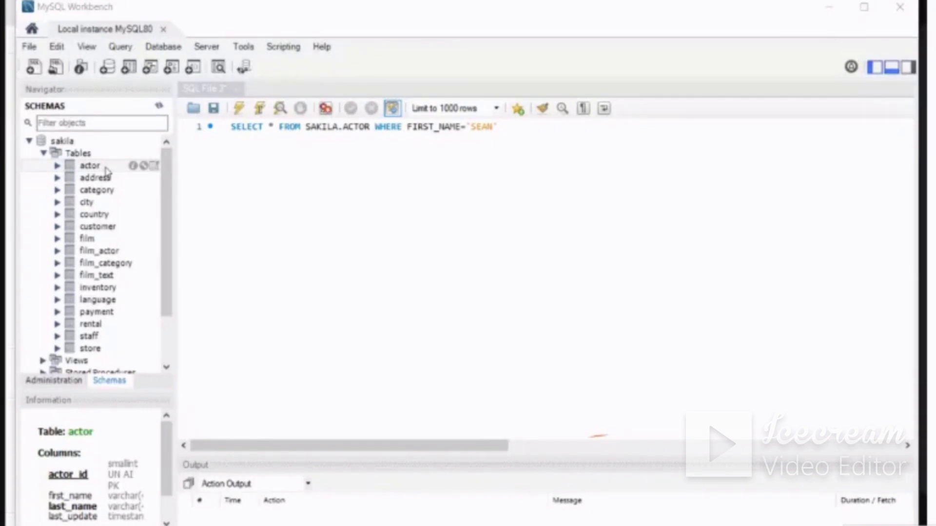
# Open the actor table's detailed information, circle "sakila" and "actor" in its heading, and handwrite an "i" beside it
pyautogui.click(132, 166)
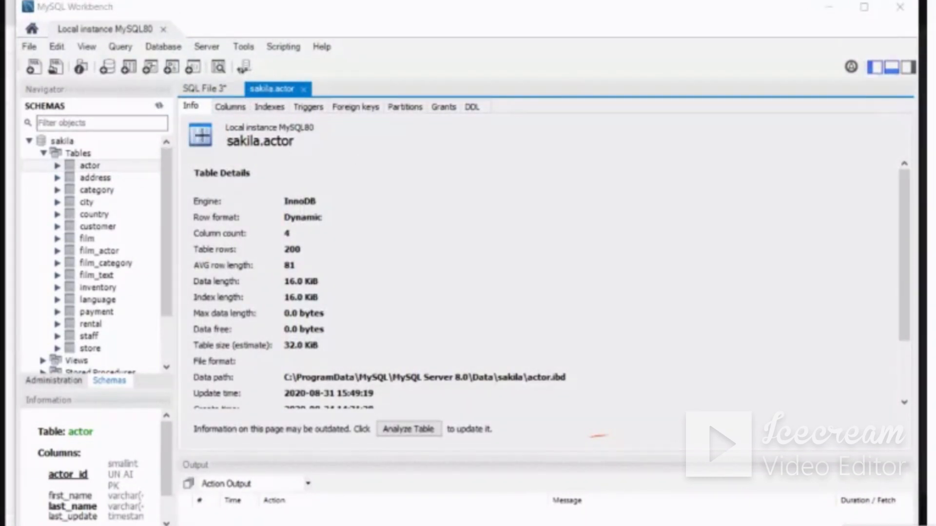
pyautogui.moveTo(229, 152)
pyautogui.mouseDown()
pyautogui.moveTo(262, 149)
pyautogui.moveTo(220, 140)
pyautogui.moveTo(230, 152)
pyautogui.mouseUp()
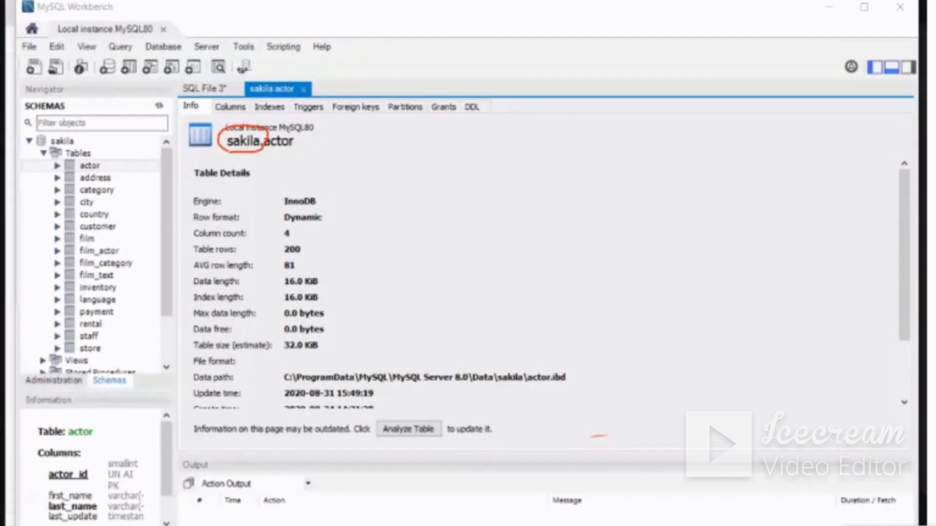
pyautogui.moveTo(289, 129)
pyautogui.mouseDown()
pyautogui.moveTo(264, 138)
pyautogui.moveTo(282, 154)
pyautogui.moveTo(291, 128)
pyautogui.mouseUp()
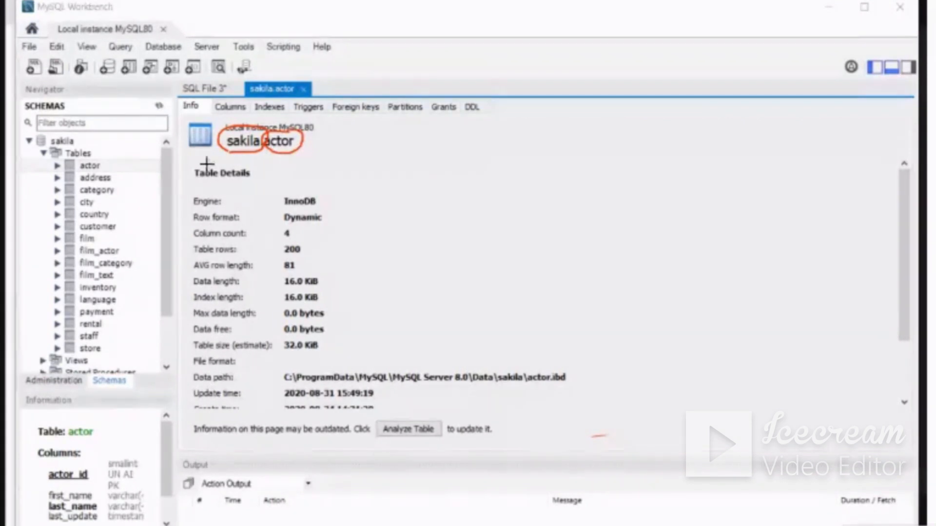
pyautogui.moveTo(378, 141)
pyautogui.mouseDown()
pyautogui.moveTo(386, 150)
pyautogui.moveTo(383, 132)
pyautogui.mouseUp()
pyautogui.click(379, 133)
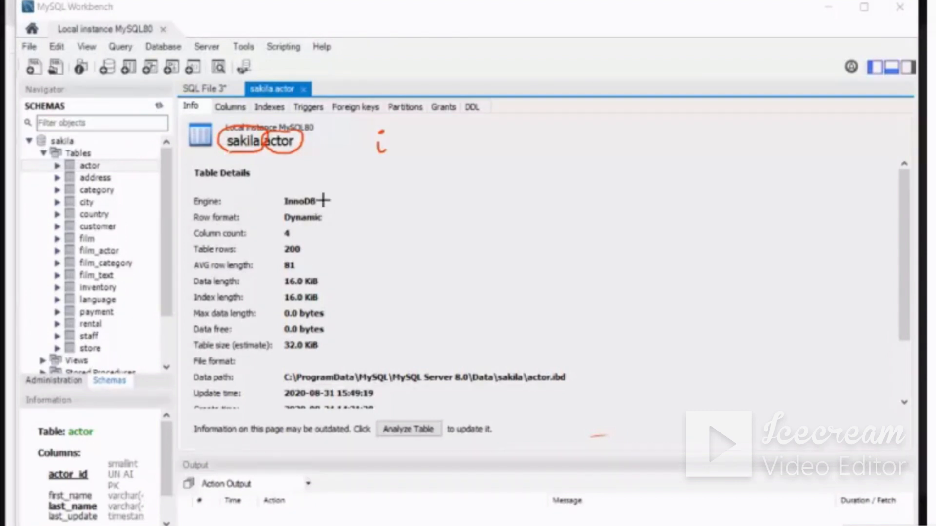
# Tick the engine, column count and table rows, circle the row count and table size with an arrow, and erase the marks
pyautogui.moveTo(324, 202); pyautogui.dragTo(337, 196)
pyautogui.moveTo(302, 237)
pyautogui.mouseDown()
pyautogui.moveTo(335, 227)
pyautogui.moveTo(315, 251)
pyautogui.moveTo(343, 239)
pyautogui.mouseUp()
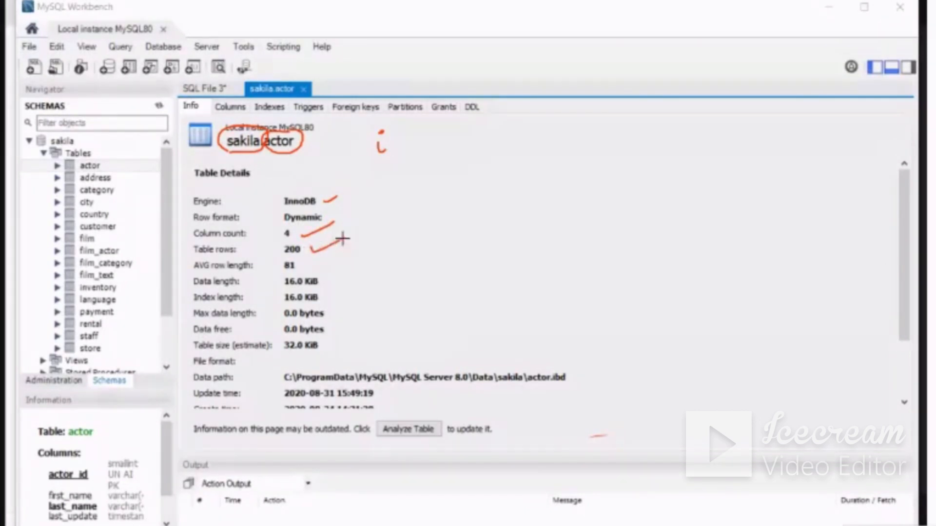
pyautogui.moveTo(318, 336)
pyautogui.mouseDown()
pyautogui.moveTo(283, 336)
pyautogui.moveTo(298, 357)
pyautogui.moveTo(323, 335)
pyautogui.moveTo(383, 319)
pyautogui.mouseUp()
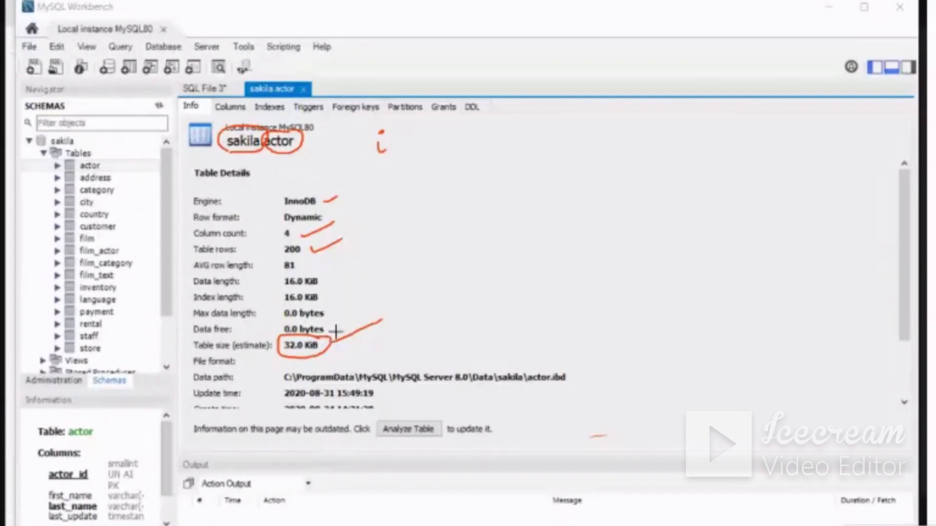
pyautogui.moveTo(331, 344); pyautogui.dragTo(342, 348)
pyautogui.moveTo(291, 242)
pyautogui.mouseDown()
pyautogui.moveTo(283, 246)
pyautogui.moveTo(297, 255)
pyautogui.moveTo(308, 245)
pyautogui.moveTo(287, 243)
pyautogui.mouseUp()
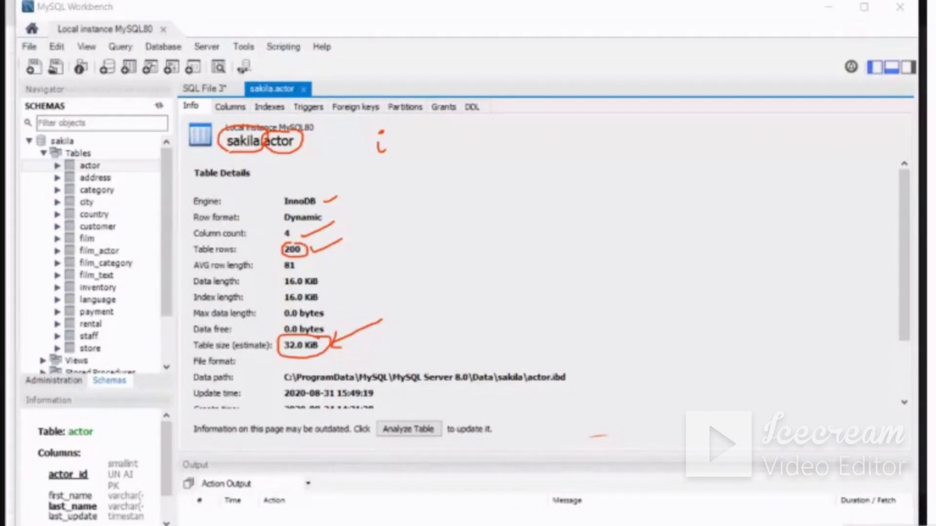
pyautogui.moveTo(312, 183)
pyautogui.mouseDown()
pyautogui.moveTo(387, 146)
pyautogui.moveTo(302, 280)
pyautogui.moveTo(447, 304)
pyautogui.mouseUp()
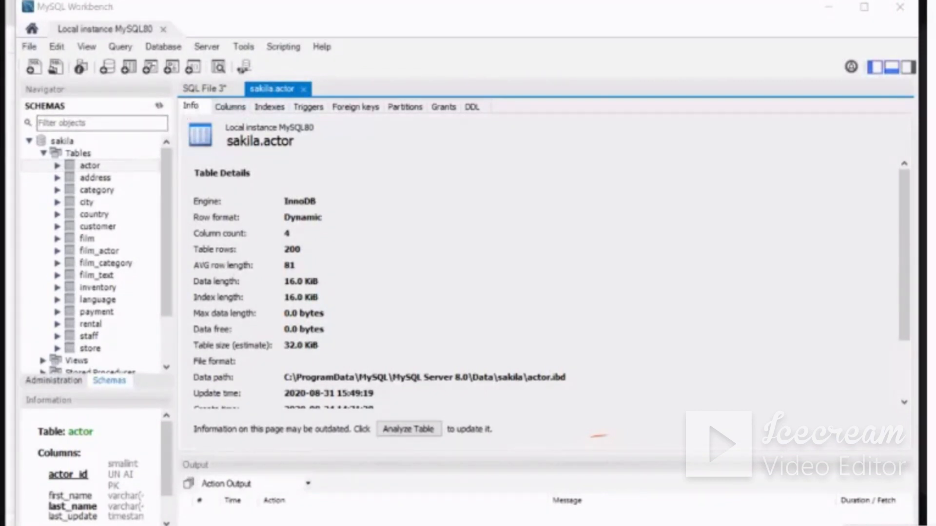
# Circle "Info", show the actor table's columns, tick the four column names and outline their types in pen
pyautogui.moveTo(179, 107); pyautogui.dragTo(207, 99)
pyautogui.click(225, 107)
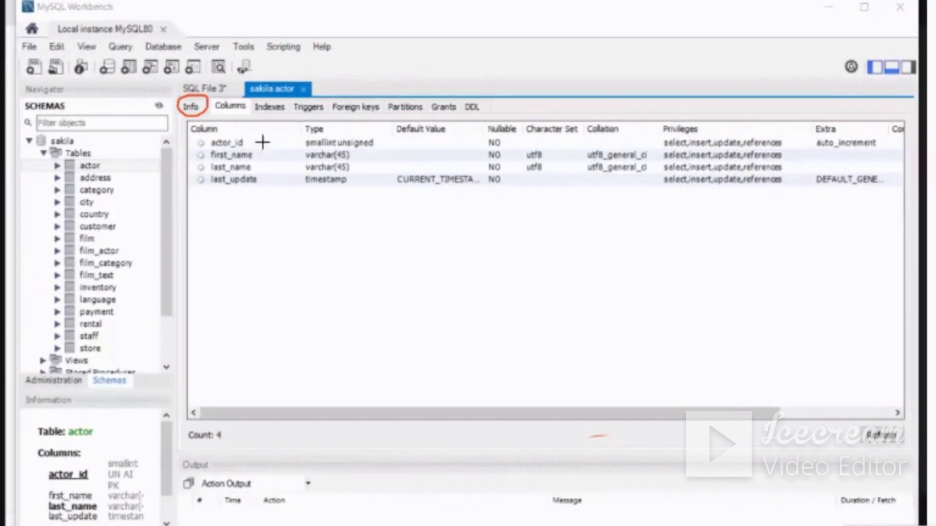
pyautogui.moveTo(263, 141)
pyautogui.mouseDown()
pyautogui.moveTo(282, 137)
pyautogui.moveTo(282, 188)
pyautogui.moveTo(291, 180)
pyautogui.mouseUp()
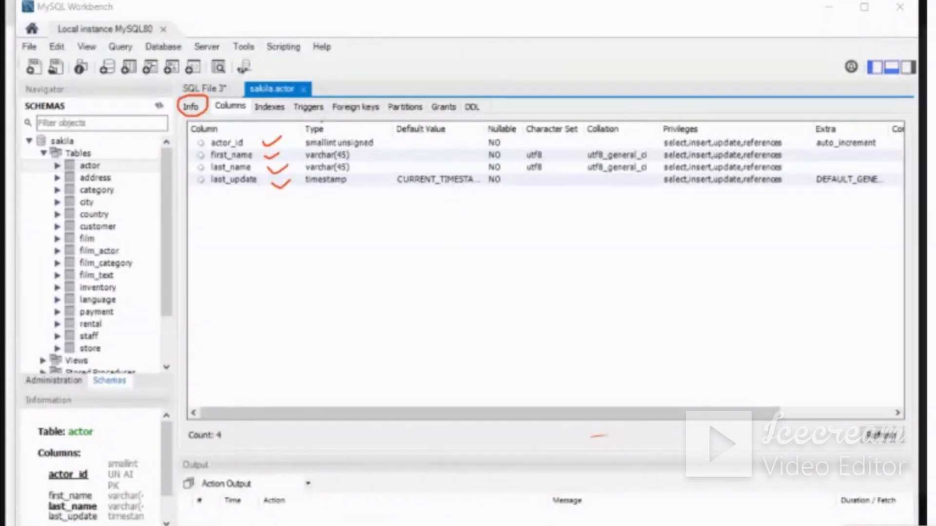
pyautogui.moveTo(319, 121)
pyautogui.mouseDown()
pyautogui.moveTo(305, 199)
pyautogui.moveTo(375, 189)
pyautogui.moveTo(349, 122)
pyautogui.moveTo(325, 121)
pyautogui.mouseUp()
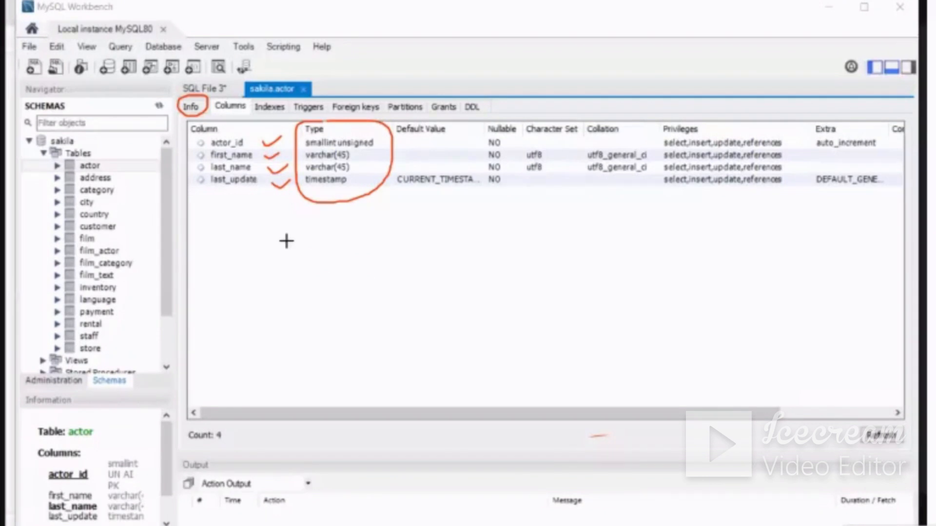
# Handwrite "Data type", tick the listed types, loop around the remaining column properties, and erase the pen marks
pyautogui.moveTo(277, 233)
pyautogui.mouseDown()
pyautogui.moveTo(277, 263)
pyautogui.moveTo(334, 245)
pyautogui.moveTo(385, 247)
pyautogui.moveTo(381, 258)
pyautogui.mouseUp()
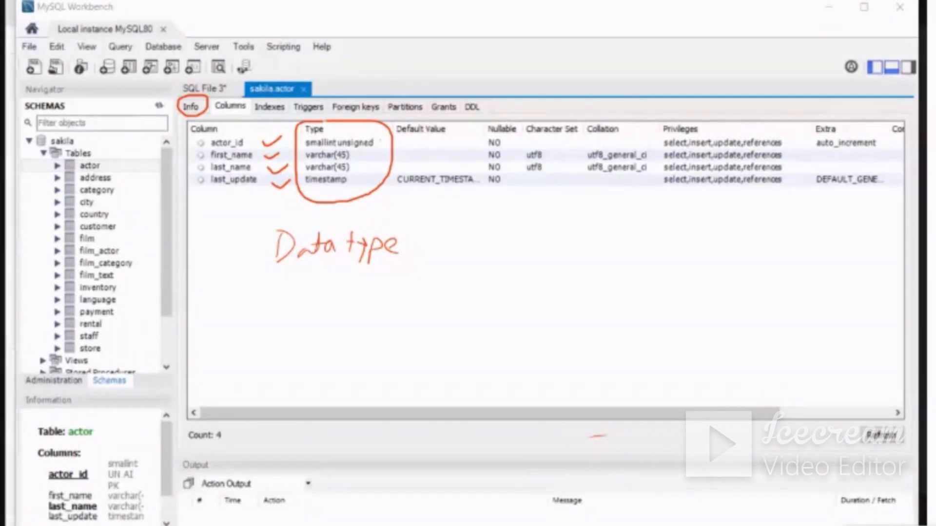
pyautogui.moveTo(381, 140); pyautogui.dragTo(366, 176)
pyautogui.moveTo(400, 205)
pyautogui.mouseDown()
pyautogui.moveTo(613, 235)
pyautogui.moveTo(839, 242)
pyautogui.moveTo(707, 108)
pyautogui.moveTo(477, 87)
pyautogui.moveTo(465, 206)
pyautogui.mouseUp()
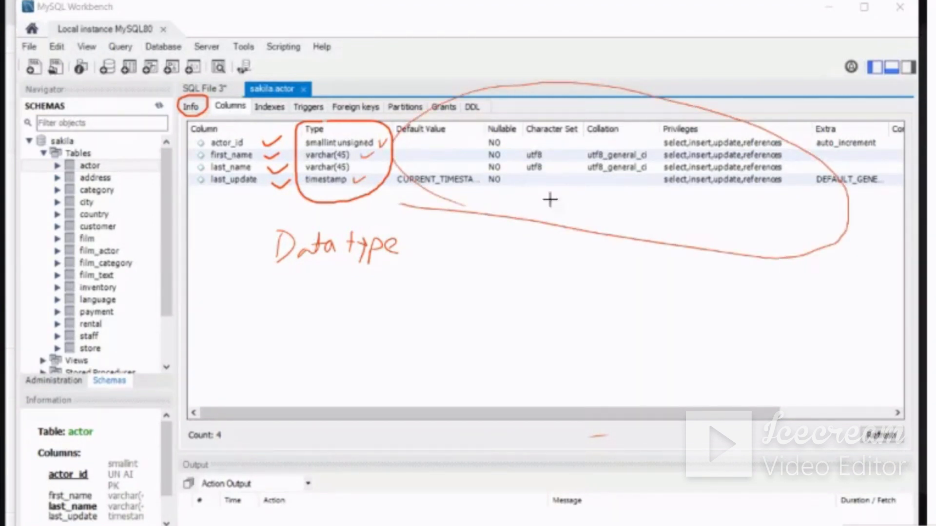
pyautogui.moveTo(370, 163)
pyautogui.mouseDown()
pyautogui.moveTo(320, 154)
pyautogui.moveTo(292, 161)
pyautogui.moveTo(428, 98)
pyautogui.moveTo(819, 168)
pyautogui.moveTo(568, 281)
pyautogui.moveTo(328, 209)
pyautogui.moveTo(492, 261)
pyautogui.moveTo(581, 254)
pyautogui.moveTo(228, 145)
pyautogui.moveTo(186, 121)
pyautogui.mouseUp()
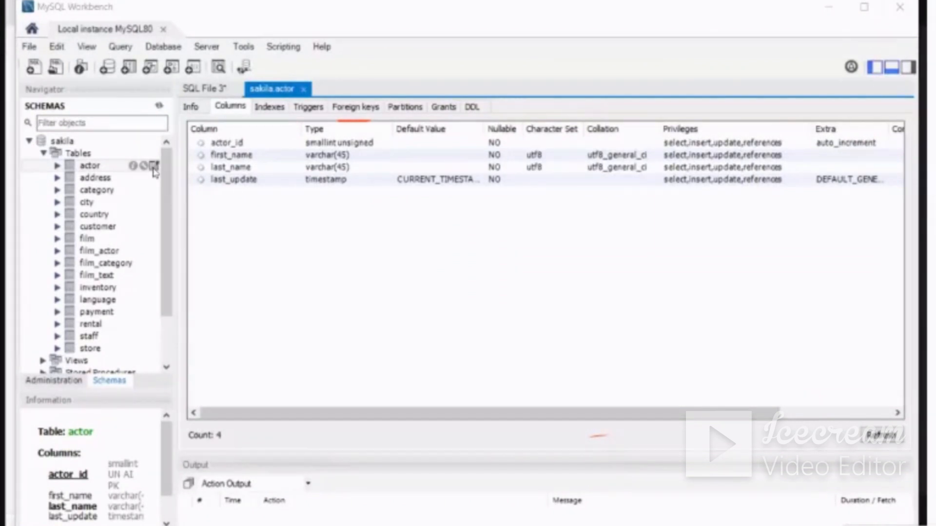
# Query all rows of the sakila actor table and handwrite "C" and "C++" in the SQL editor area
pyautogui.click(154, 166)
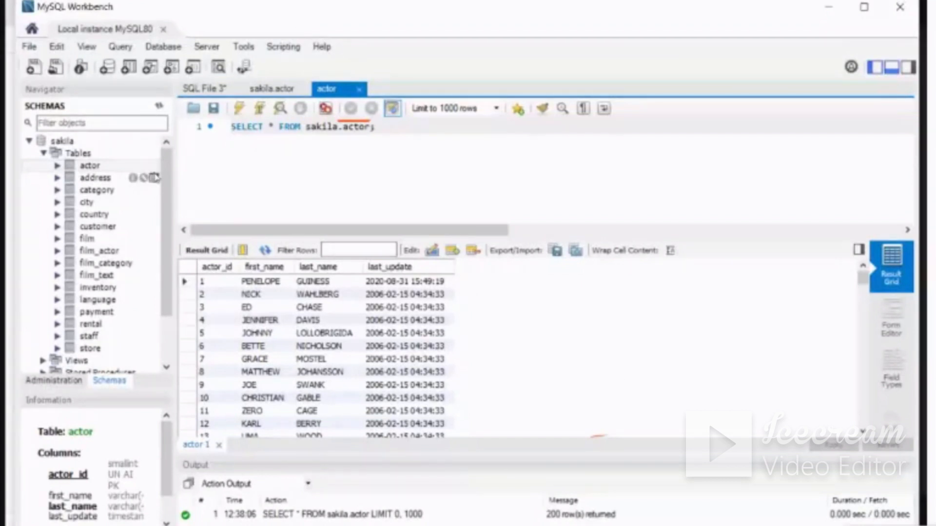
pyautogui.moveTo(154, 167)
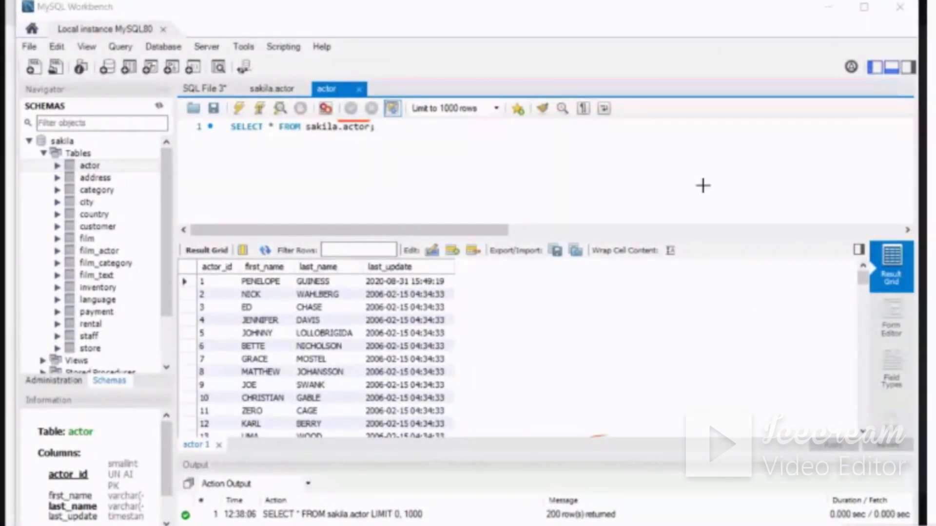
pyautogui.moveTo(127, 1); pyautogui.dragTo(137, 18)
pyautogui.moveTo(547, 136); pyautogui.dragTo(544, 157)
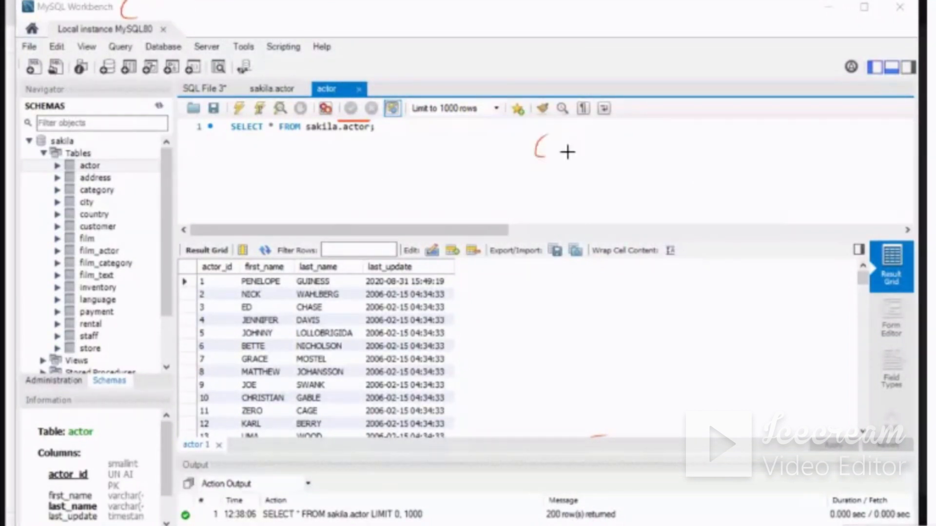
pyautogui.moveTo(632, 137); pyautogui.dragTo(625, 152)
pyautogui.moveTo(635, 145)
pyautogui.mouseDown()
pyautogui.moveTo(647, 144)
pyautogui.moveTo(641, 149)
pyautogui.mouseUp()
pyautogui.moveTo(657, 144)
pyautogui.mouseDown()
pyautogui.moveTo(667, 141)
pyautogui.moveTo(658, 151)
pyautogui.mouseUp()
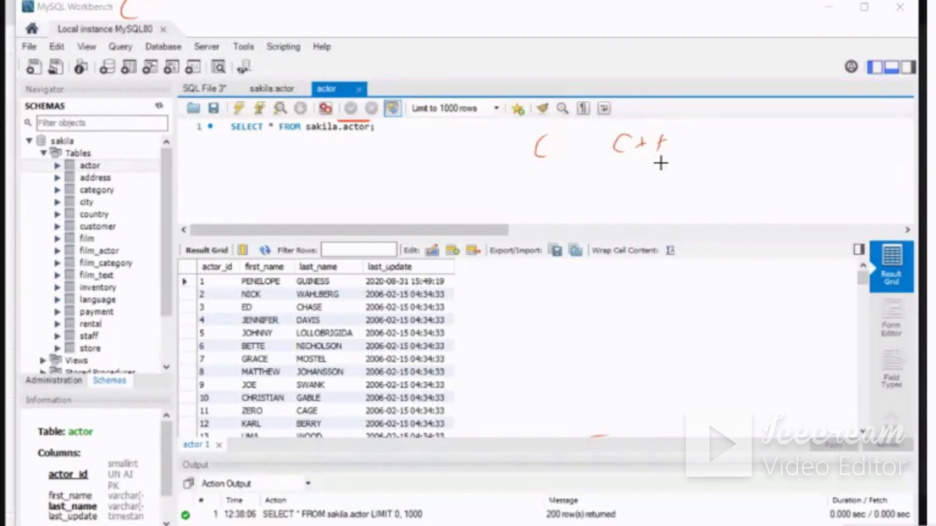
# Handwrite the array "A = [1, 2, 3, 4, 5]" beneath the C and C++ notes
pyautogui.moveTo(495, 181)
pyautogui.mouseDown()
pyautogui.moveTo(476, 179)
pyautogui.moveTo(485, 208)
pyautogui.moveTo(501, 195)
pyautogui.mouseUp()
pyautogui.moveTo(509, 198); pyautogui.dragTo(575, 212)
pyautogui.moveTo(605, 186); pyautogui.dragTo(611, 204)
pyautogui.moveTo(621, 204); pyautogui.dragTo(640, 209)
pyautogui.moveTo(641, 192); pyautogui.dragTo(659, 217)
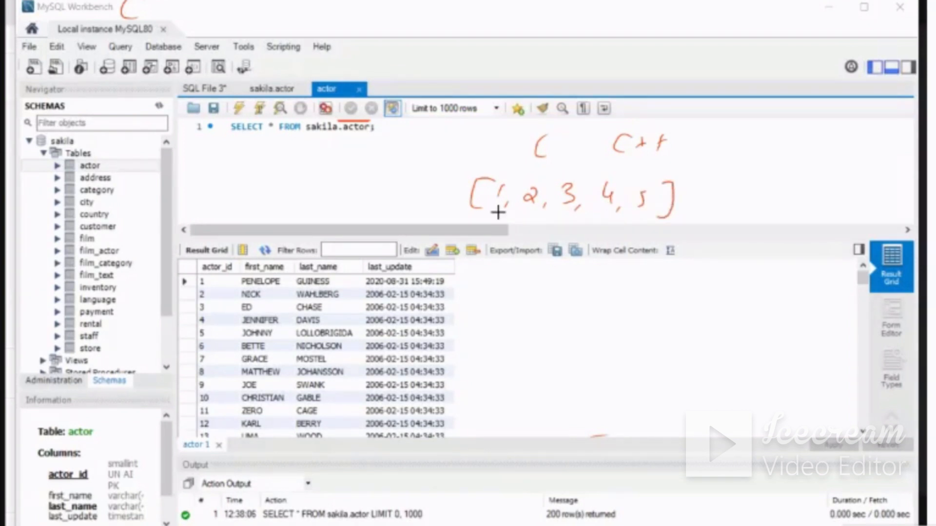
pyautogui.moveTo(390, 211); pyautogui.dragTo(411, 209)
pyautogui.moveTo(393, 202); pyautogui.dragTo(408, 200)
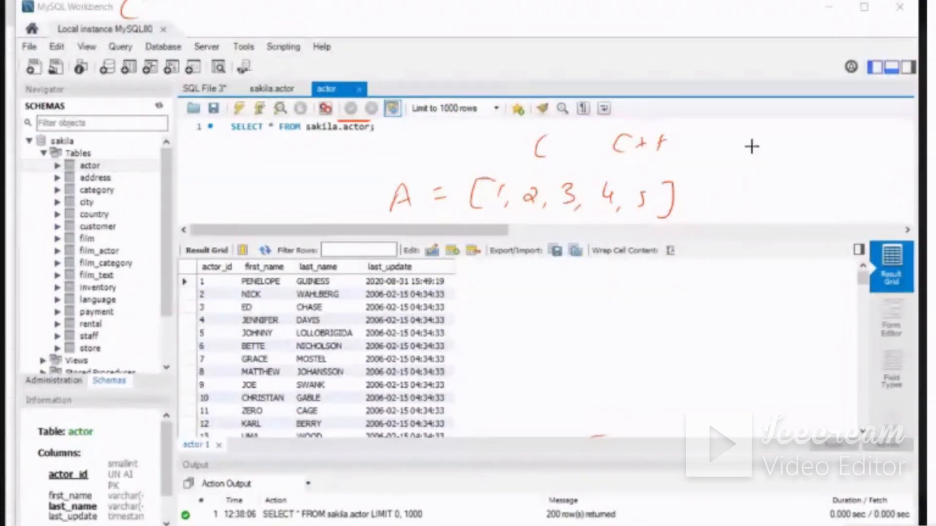
# Handwrite the loop header "for(i=0, i<5, i++)" in pen beside the C++ note
pyautogui.moveTo(755, 141); pyautogui.dragTo(735, 174)
pyautogui.moveTo(744, 155)
pyautogui.mouseDown()
pyautogui.moveTo(759, 153)
pyautogui.moveTo(759, 166)
pyautogui.moveTo(779, 157)
pyautogui.mouseUp()
pyautogui.moveTo(788, 154)
pyautogui.mouseDown()
pyautogui.moveTo(784, 172)
pyautogui.moveTo(818, 162)
pyautogui.mouseUp()
pyautogui.click(802, 150)
pyautogui.moveTo(809, 167)
pyautogui.mouseDown()
pyautogui.moveTo(875, 174)
pyautogui.moveTo(901, 164)
pyautogui.mouseUp()
pyautogui.click(884, 158)
pyautogui.moveTo(897, 158)
pyautogui.mouseDown()
pyautogui.moveTo(896, 170)
pyautogui.moveTo(912, 163)
pyautogui.mouseUp()
pyautogui.moveTo(909, 158); pyautogui.dragTo(908, 170)
pyautogui.moveTo(920, 153); pyautogui.dragTo(917, 178)
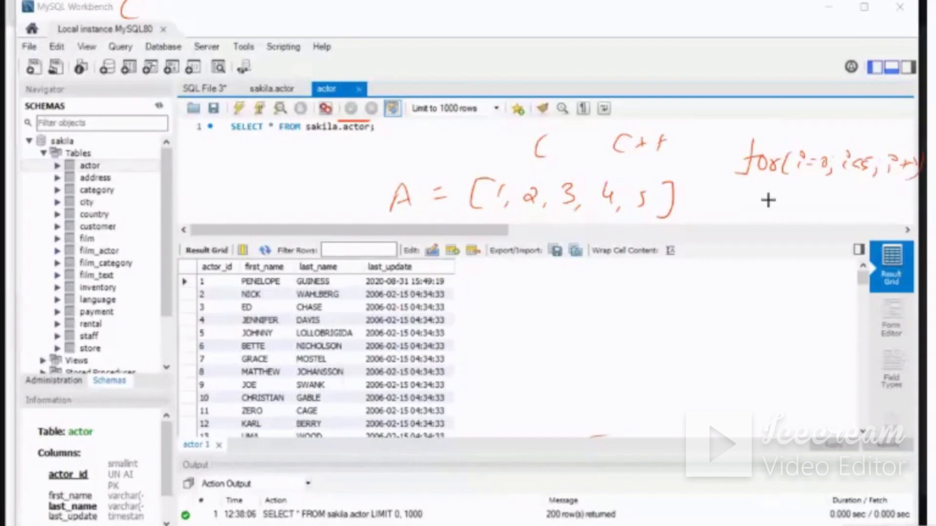
# Handwrite "print(A[i])" beneath the for loop header and draw a large bracket in front of both code lines
pyautogui.moveTo(768, 195); pyautogui.dragTo(784, 202)
pyautogui.moveTo(786, 204)
pyautogui.mouseDown()
pyautogui.moveTo(800, 195)
pyautogui.moveTo(819, 207)
pyautogui.mouseUp()
pyautogui.moveTo(827, 189); pyautogui.dragTo(823, 207)
pyautogui.moveTo(821, 196)
pyautogui.mouseDown()
pyautogui.moveTo(835, 193)
pyautogui.moveTo(845, 214)
pyautogui.mouseUp()
pyautogui.moveTo(854, 210)
pyautogui.mouseDown()
pyautogui.moveTo(859, 202)
pyautogui.moveTo(870, 210)
pyautogui.mouseUp()
pyautogui.moveTo(858, 204); pyautogui.dragTo(906, 219)
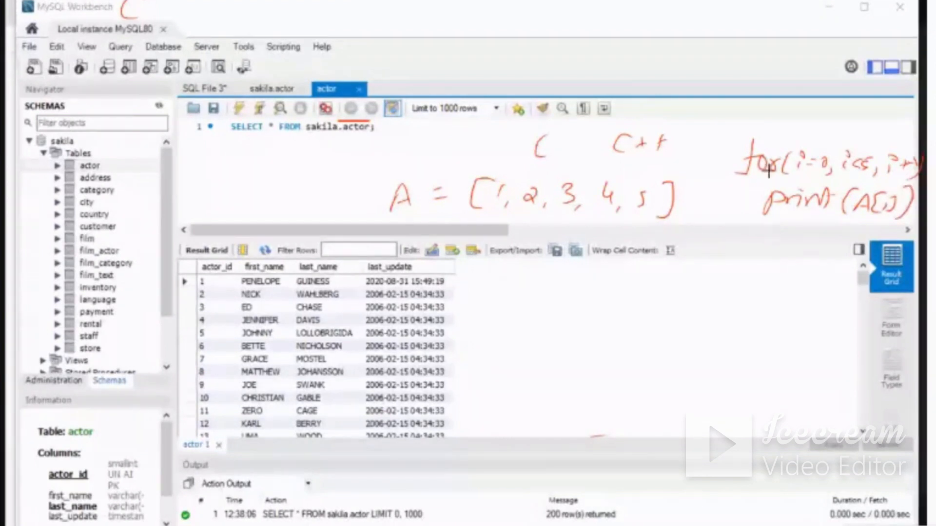
pyautogui.moveTo(732, 131)
pyautogui.mouseDown()
pyautogui.moveTo(701, 218)
pyautogui.moveTo(749, 224)
pyautogui.mouseUp()
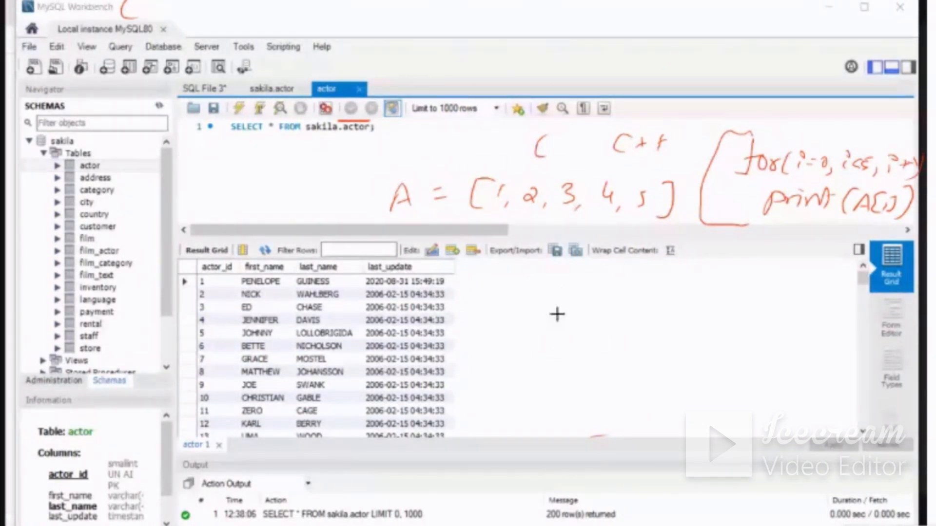
# Handwrite a double-underlined "actor" with an arrow towards the loop code, and write "GUI" beneath it
pyautogui.moveTo(559, 291)
pyautogui.mouseDown()
pyautogui.moveTo(560, 305)
pyautogui.moveTo(617, 293)
pyautogui.mouseUp()
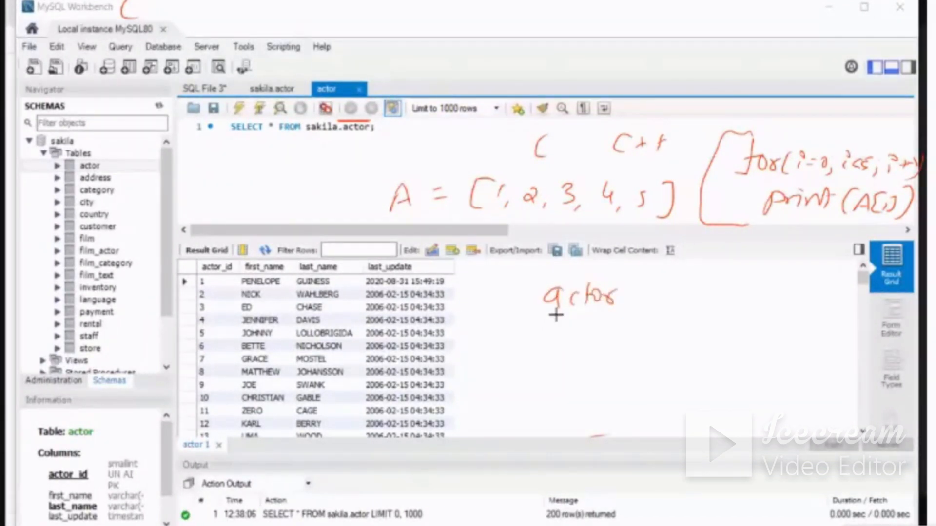
pyautogui.moveTo(545, 317)
pyautogui.mouseDown()
pyautogui.moveTo(606, 325)
pyautogui.moveTo(728, 253)
pyautogui.moveTo(733, 273)
pyautogui.mouseUp()
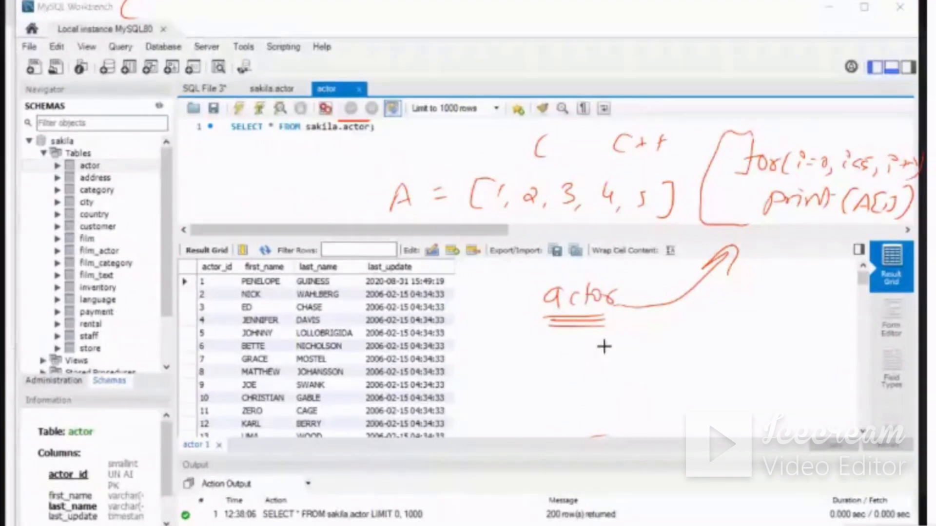
pyautogui.moveTo(594, 352)
pyautogui.mouseDown()
pyautogui.moveTo(591, 371)
pyautogui.moveTo(623, 358)
pyautogui.moveTo(634, 377)
pyautogui.moveTo(647, 354)
pyautogui.mouseUp()
pyautogui.moveTo(617, 383); pyautogui.dragTo(639, 381)
# Sketch a small table grid beside "GUI" and draw a curved arrow from it to the SELECT query
pyautogui.moveTo(754, 332); pyautogui.dragTo(744, 373)
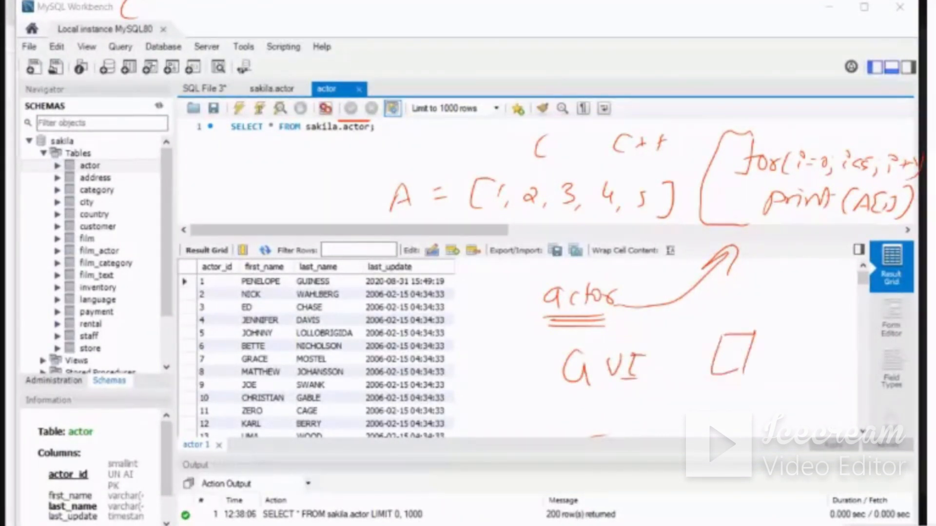
pyautogui.moveTo(727, 336); pyautogui.dragTo(722, 375)
pyautogui.moveTo(739, 334)
pyautogui.mouseDown()
pyautogui.moveTo(735, 371)
pyautogui.moveTo(748, 342)
pyautogui.moveTo(741, 357)
pyautogui.mouseUp()
pyautogui.moveTo(723, 363); pyautogui.dragTo(735, 367)
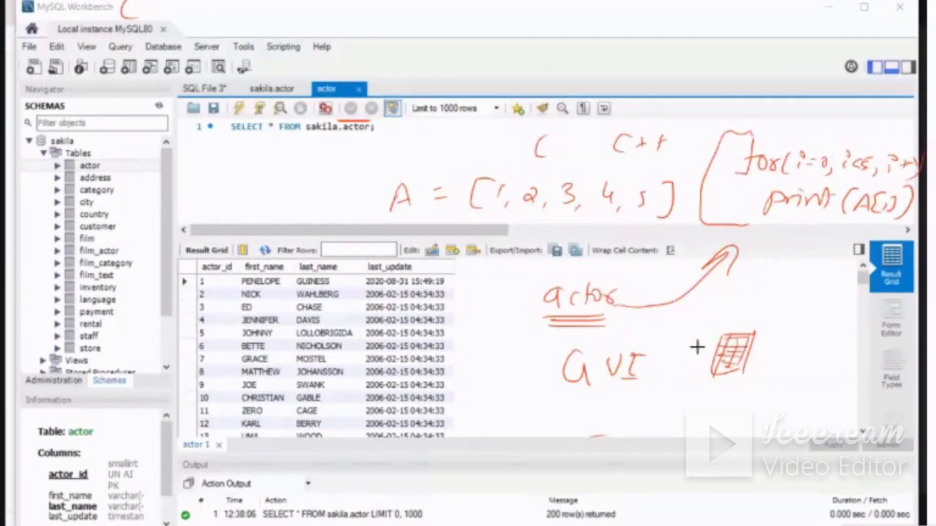
pyautogui.moveTo(719, 336)
pyautogui.mouseDown()
pyautogui.moveTo(746, 334)
pyautogui.moveTo(751, 372)
pyautogui.moveTo(733, 377)
pyautogui.mouseUp()
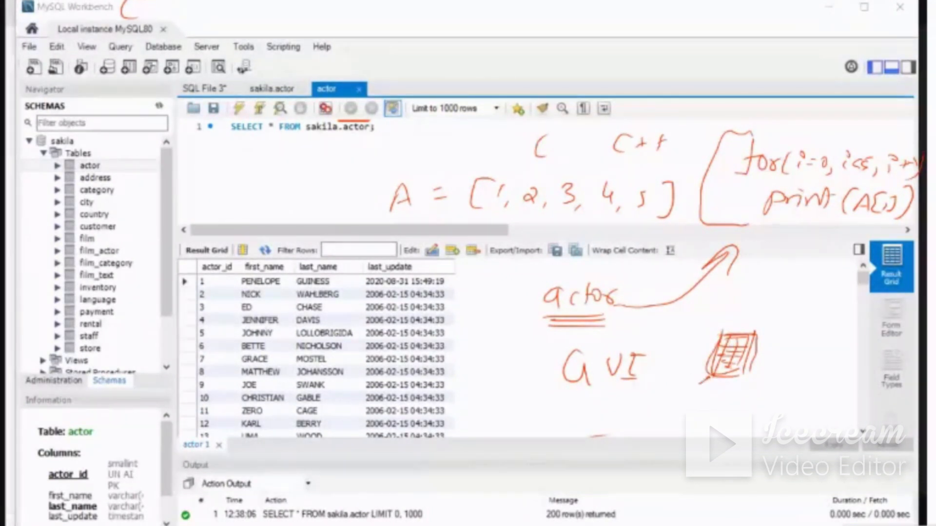
pyautogui.moveTo(683, 388)
pyautogui.mouseDown()
pyautogui.moveTo(632, 406)
pyautogui.moveTo(490, 395)
pyautogui.moveTo(427, 347)
pyautogui.moveTo(396, 270)
pyautogui.moveTo(381, 139)
pyautogui.mouseUp()
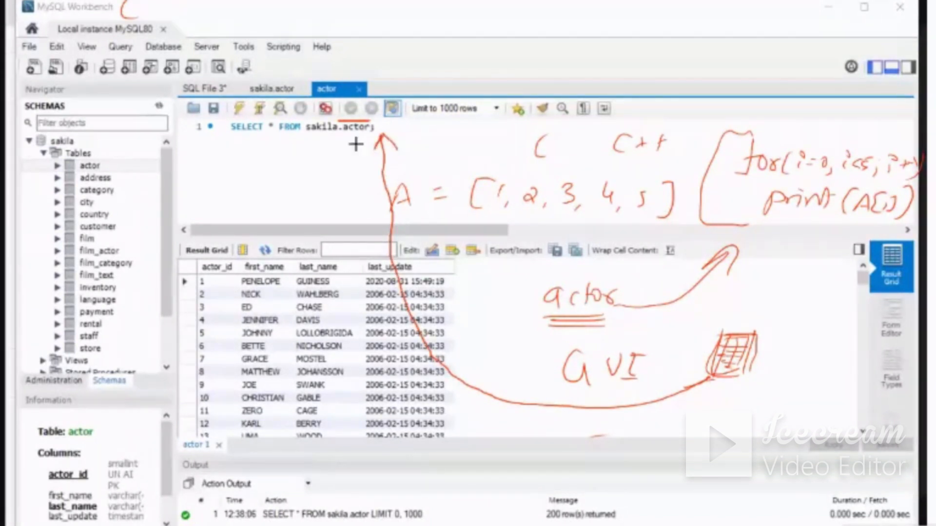
# Loop around the SELECT query with an arrow down to the result grid, and erase all pen marks
pyautogui.moveTo(304, 114)
pyautogui.mouseDown()
pyautogui.moveTo(219, 120)
pyautogui.moveTo(267, 139)
pyautogui.moveTo(378, 135)
pyautogui.moveTo(300, 113)
pyautogui.moveTo(294, 226)
pyautogui.moveTo(313, 226)
pyautogui.mouseUp()
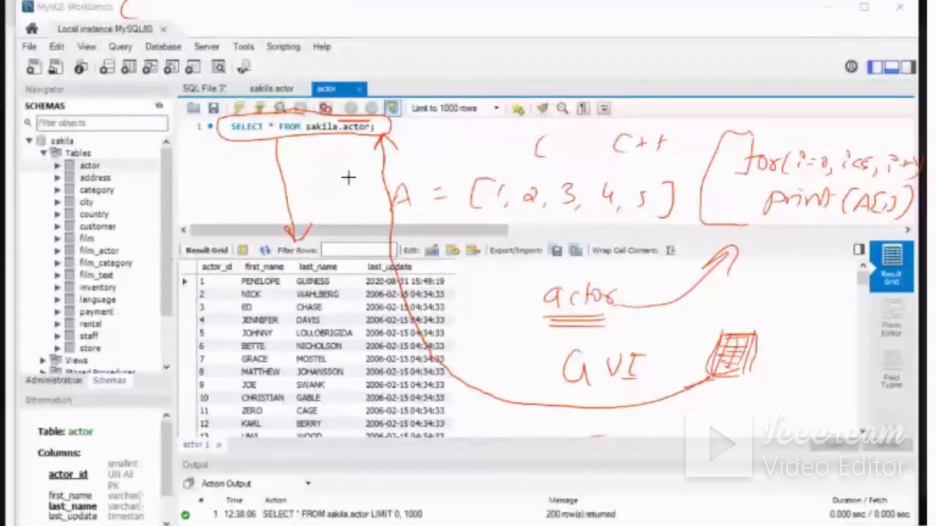
pyautogui.moveTo(279, 151)
pyautogui.mouseDown()
pyautogui.moveTo(231, 144)
pyautogui.moveTo(376, 135)
pyautogui.moveTo(355, 192)
pyautogui.moveTo(419, 293)
pyautogui.moveTo(546, 421)
pyautogui.moveTo(764, 330)
pyautogui.moveTo(518, 355)
pyautogui.moveTo(738, 234)
pyautogui.moveTo(480, 184)
pyautogui.moveTo(813, 183)
pyautogui.moveTo(705, 186)
pyautogui.moveTo(907, 172)
pyautogui.moveTo(902, 190)
pyautogui.moveTo(757, 259)
pyautogui.moveTo(665, 360)
pyautogui.moveTo(616, 331)
pyautogui.moveTo(568, 360)
pyautogui.moveTo(578, 359)
pyautogui.mouseUp()
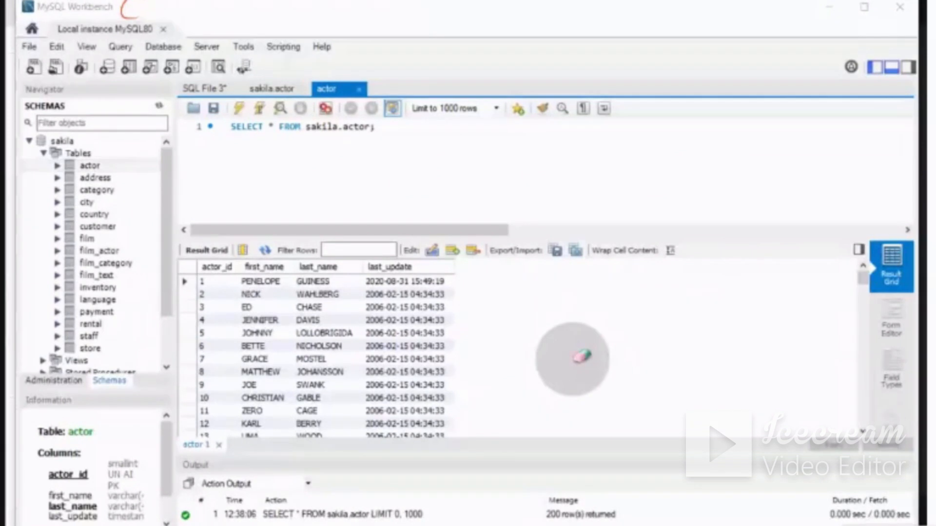
pyautogui.click(127, 5)
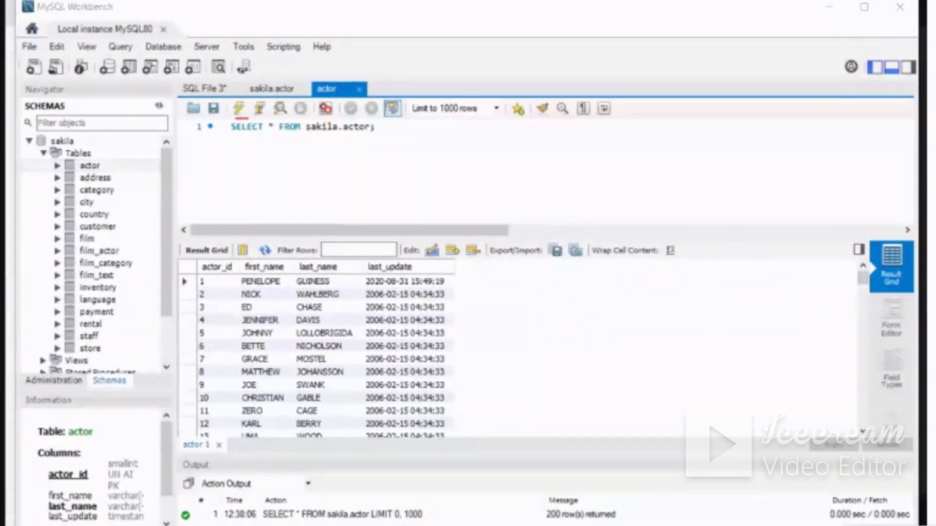
# Outline the SELECT query in pen, link it by arrow to the result rows, brace the rows, and erase the marks
pyautogui.moveTo(226, 134)
pyautogui.mouseDown()
pyautogui.moveTo(366, 146)
pyautogui.moveTo(385, 121)
pyautogui.moveTo(238, 120)
pyautogui.mouseUp()
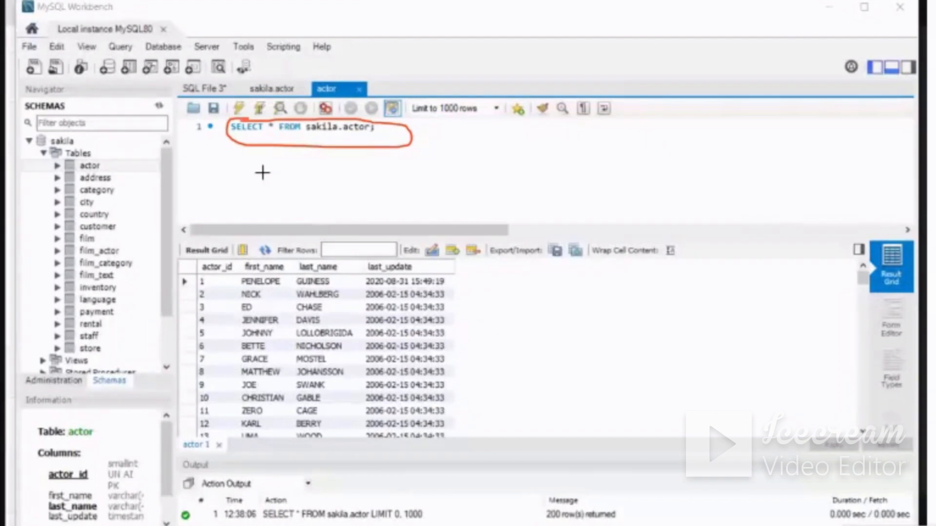
pyautogui.moveTo(299, 148); pyautogui.dragTo(308, 288)
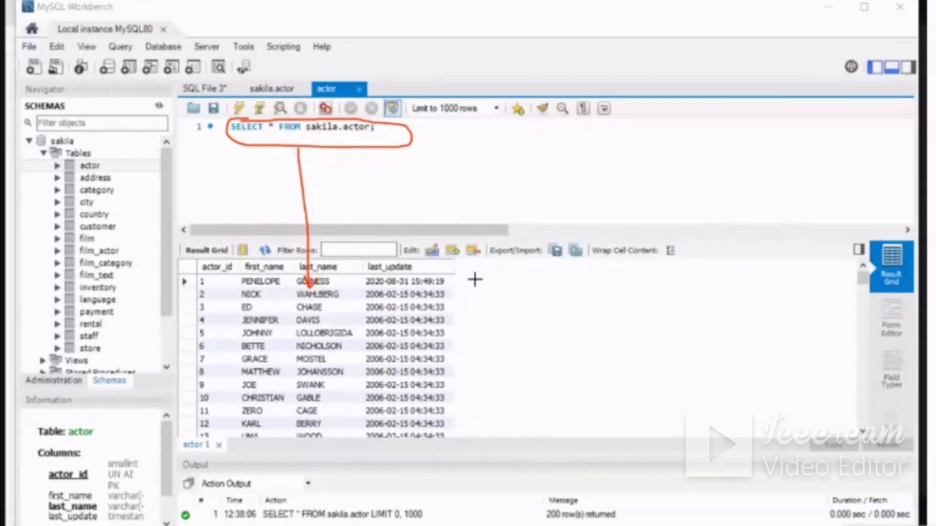
pyautogui.moveTo(472, 276)
pyautogui.mouseDown()
pyautogui.moveTo(490, 325)
pyautogui.moveTo(484, 436)
pyautogui.mouseUp()
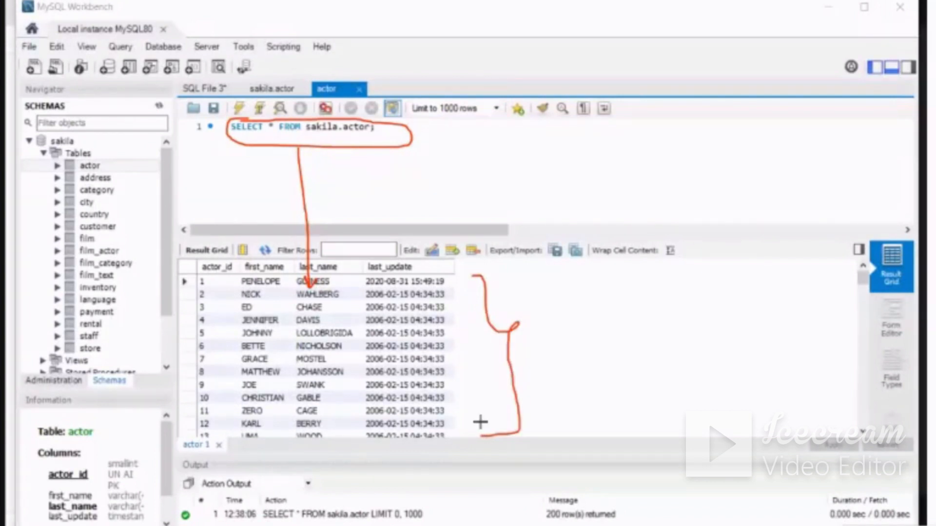
pyautogui.moveTo(475, 132)
pyautogui.mouseDown()
pyautogui.moveTo(438, 125)
pyautogui.moveTo(445, 148)
pyautogui.mouseUp()
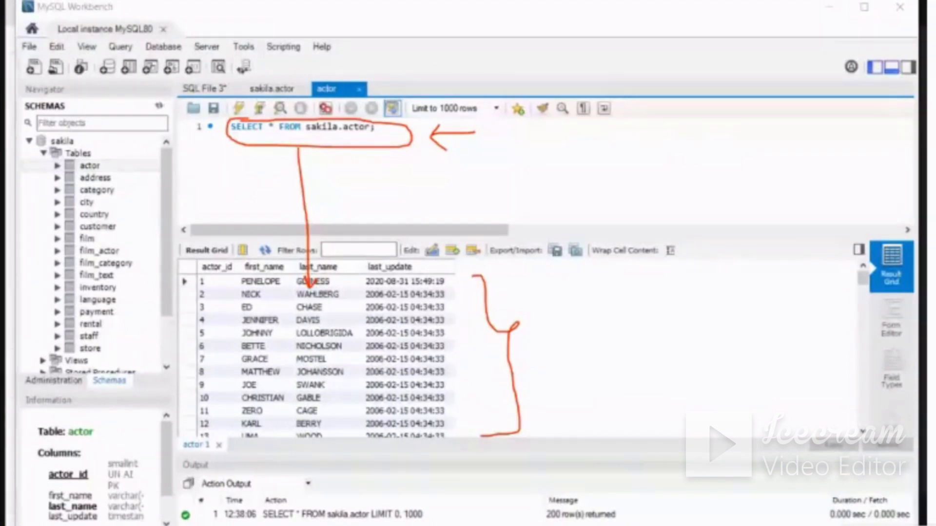
pyautogui.moveTo(374, 163)
pyautogui.mouseDown()
pyautogui.moveTo(265, 140)
pyautogui.moveTo(427, 138)
pyautogui.moveTo(257, 193)
pyautogui.moveTo(361, 286)
pyautogui.moveTo(485, 285)
pyautogui.moveTo(533, 343)
pyautogui.moveTo(519, 401)
pyautogui.mouseUp()
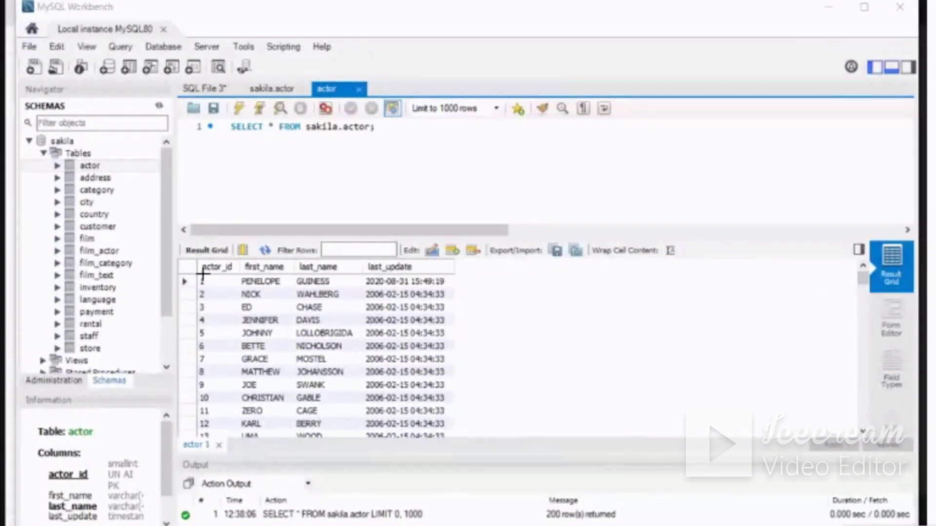
# Outline the result rows with actor_id 1 and 6 in pen, show the table's last rows, and erase the marks
pyautogui.moveTo(196, 285)
pyautogui.mouseDown()
pyautogui.moveTo(440, 291)
pyautogui.moveTo(463, 282)
pyautogui.moveTo(232, 269)
pyautogui.mouseUp()
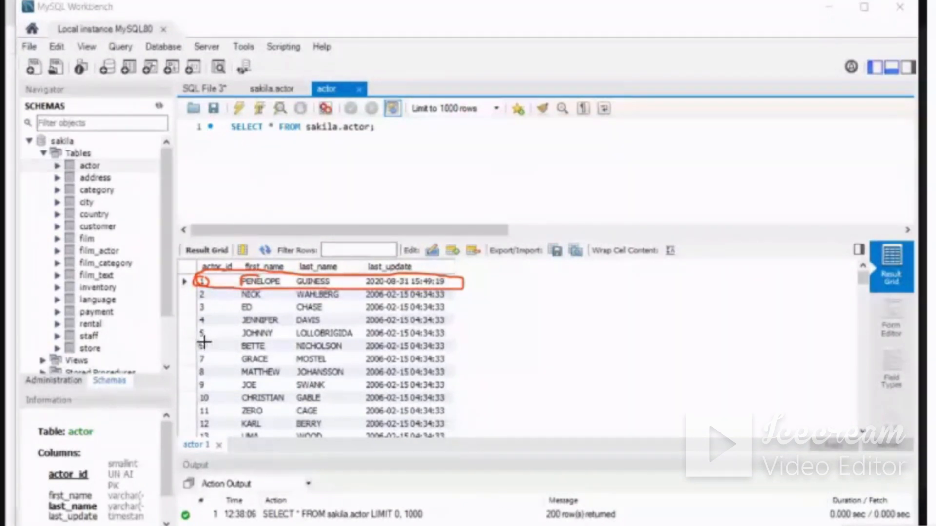
pyautogui.moveTo(204, 343)
pyautogui.mouseDown()
pyautogui.moveTo(194, 342)
pyautogui.moveTo(205, 351)
pyautogui.moveTo(454, 352)
pyautogui.moveTo(386, 341)
pyautogui.moveTo(201, 340)
pyautogui.mouseUp()
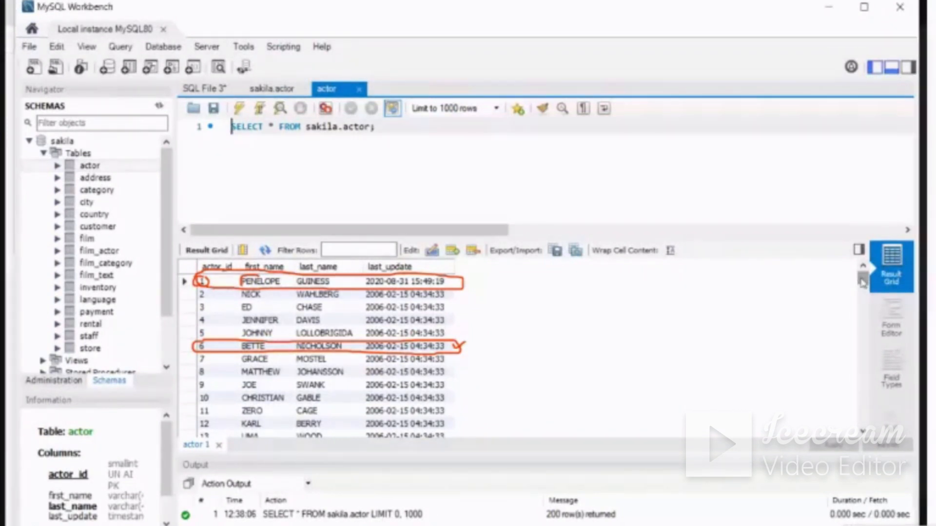
pyautogui.scroll(-1, 862, 284)
pyautogui.moveTo(862, 281); pyautogui.dragTo(871, 424)
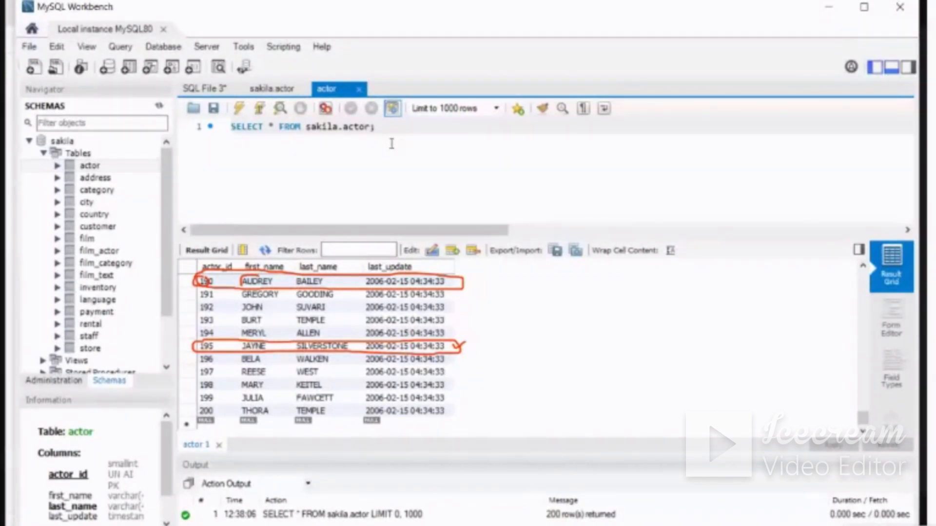
pyautogui.moveTo(605, 318)
pyautogui.mouseDown()
pyautogui.moveTo(539, 333)
pyautogui.moveTo(428, 282)
pyautogui.moveTo(198, 293)
pyautogui.moveTo(501, 338)
pyautogui.moveTo(220, 346)
pyautogui.mouseUp()
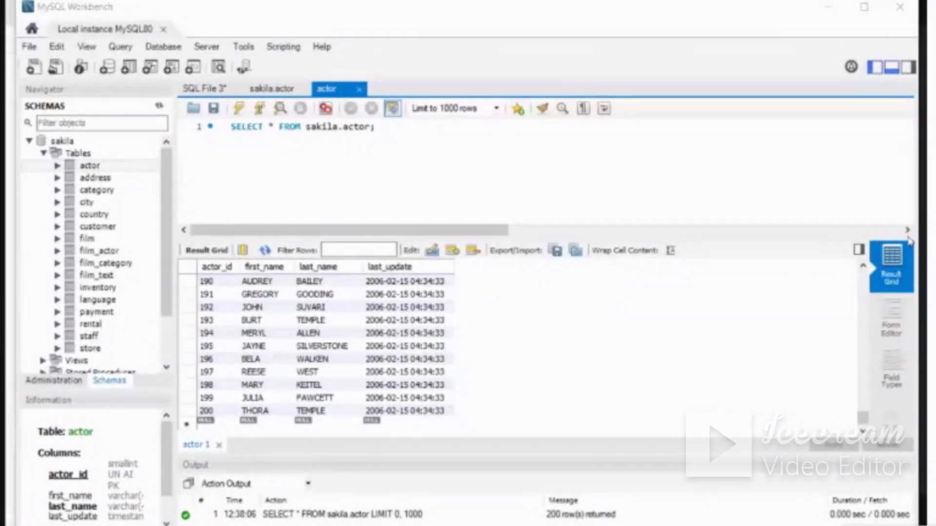
# Add the condition "where actor_id<10" to the sakila.actor SELECT query before its semicolon
pyautogui.click(416, 197)
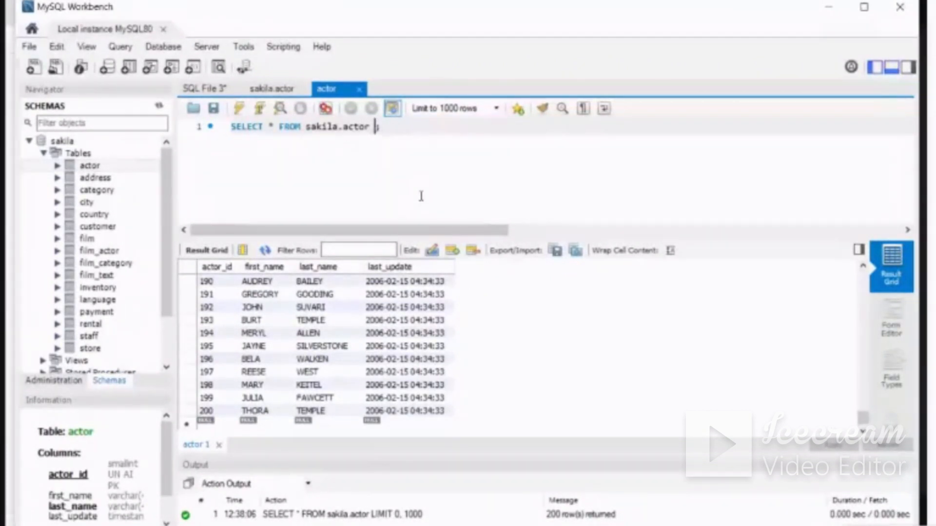
pyautogui.write('where')
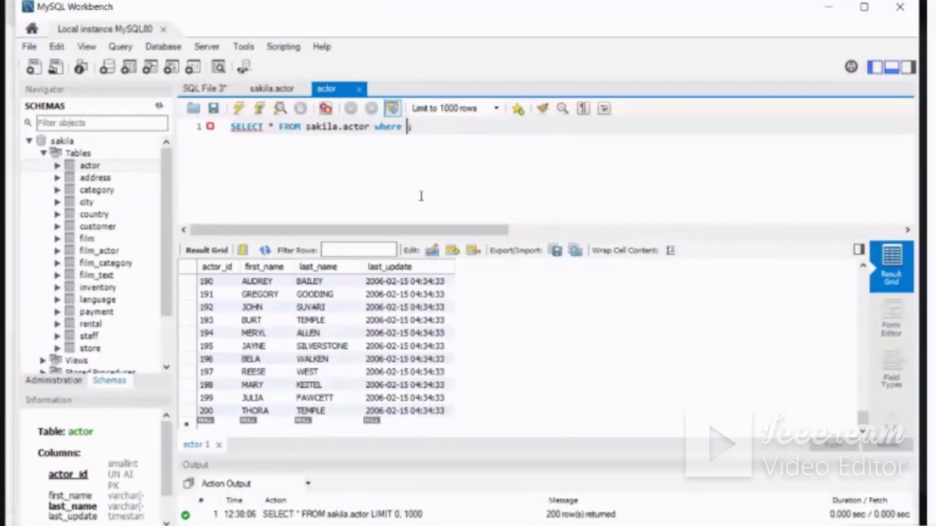
pyautogui.write(' actor')
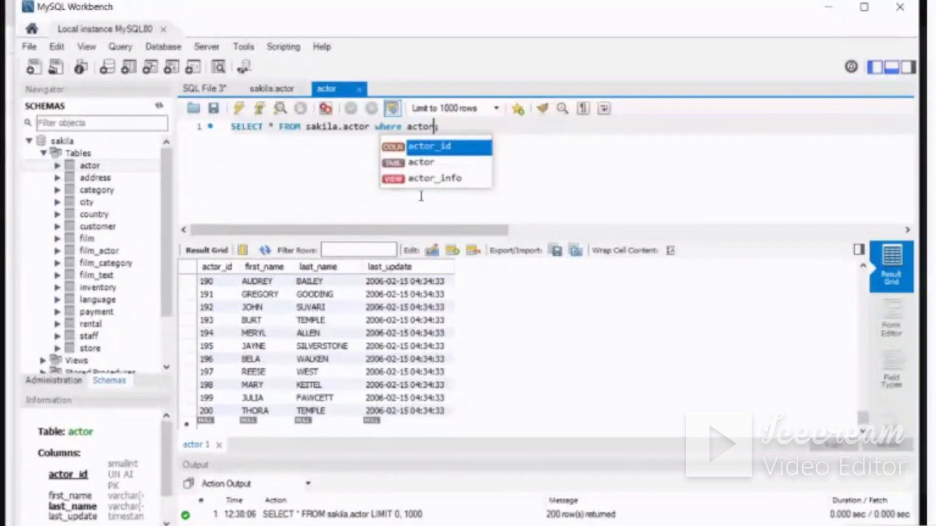
pyautogui.write('_id')
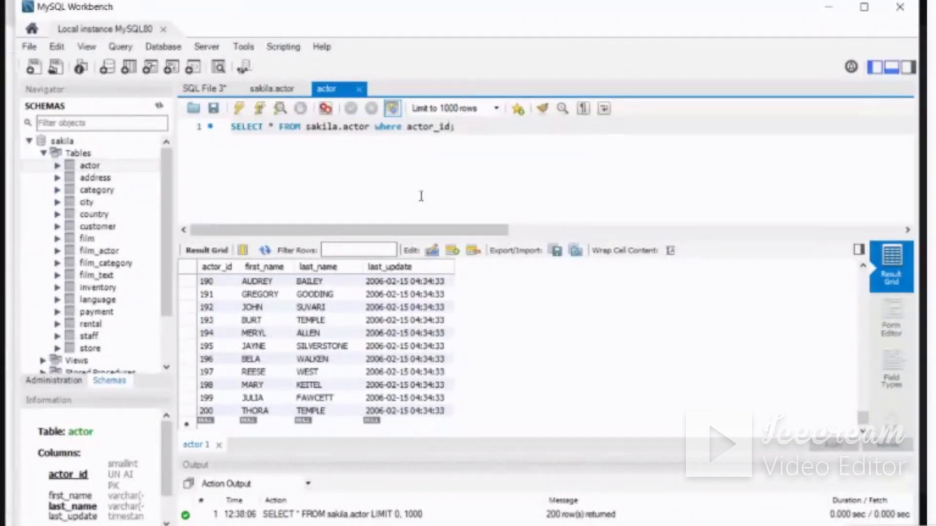
pyautogui.write('d')
pyautogui.write('10')
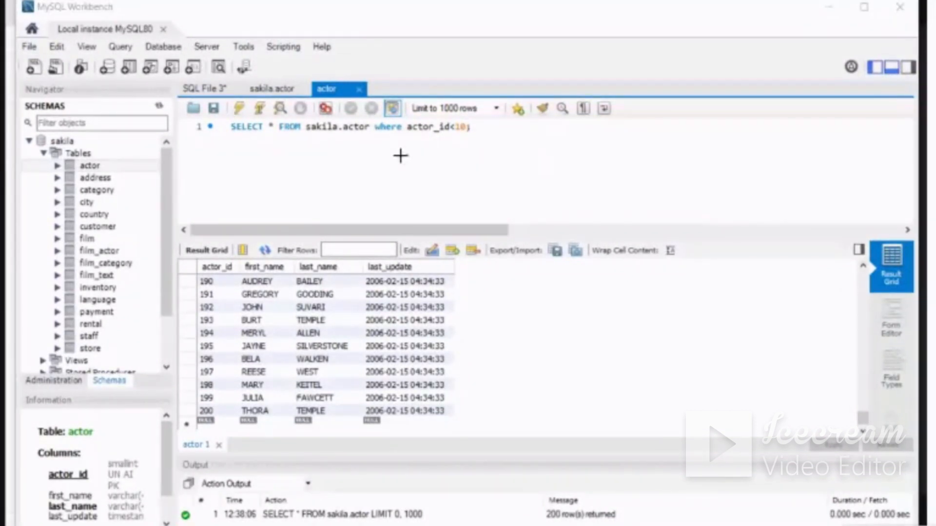
# Mark the WHERE clause and the Execute command in pen, run the filtered query, and erase the pen marks
pyautogui.moveTo(373, 129)
pyautogui.mouseDown()
pyautogui.moveTo(376, 143)
pyautogui.moveTo(454, 145)
pyautogui.moveTo(469, 130)
pyautogui.mouseUp()
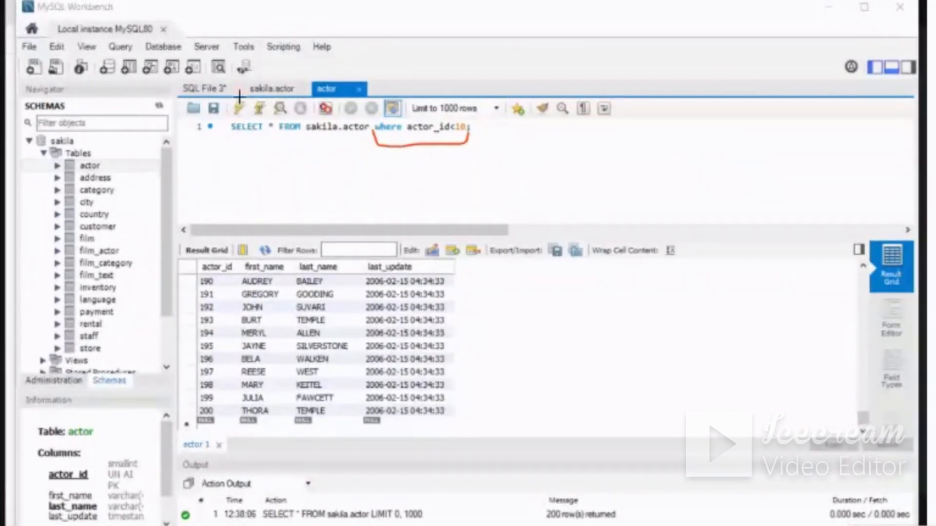
pyautogui.moveTo(241, 94); pyautogui.dragTo(253, 111)
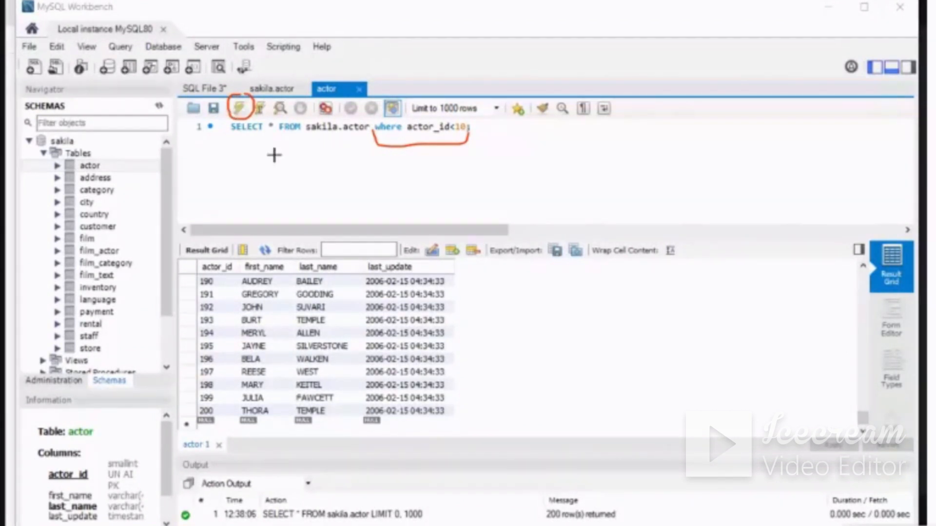
pyautogui.moveTo(283, 154); pyautogui.dragTo(283, 298)
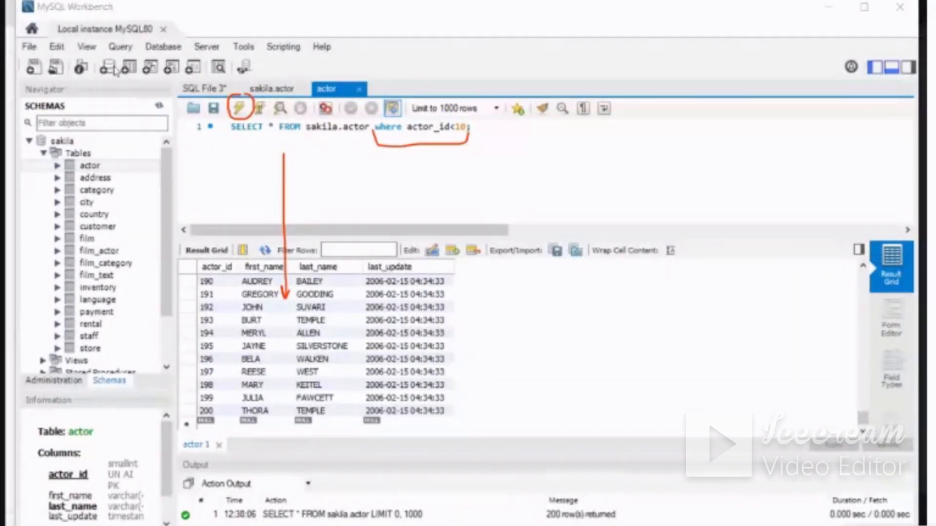
pyautogui.click(241, 111)
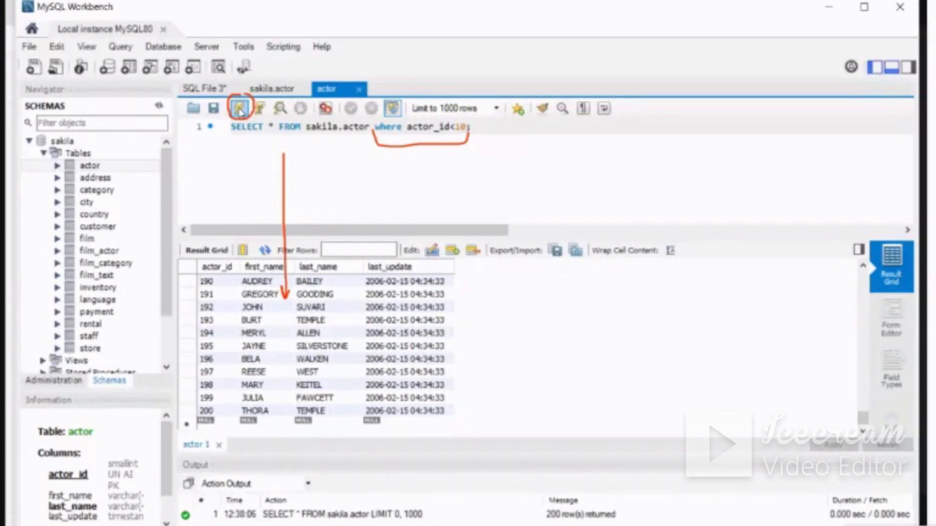
pyautogui.click(241, 111)
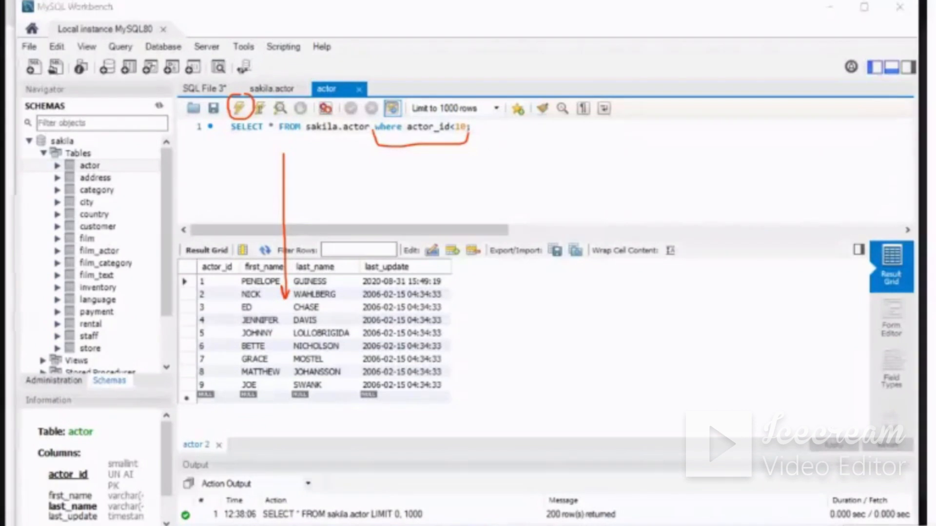
pyautogui.moveTo(449, 137); pyautogui.dragTo(465, 140)
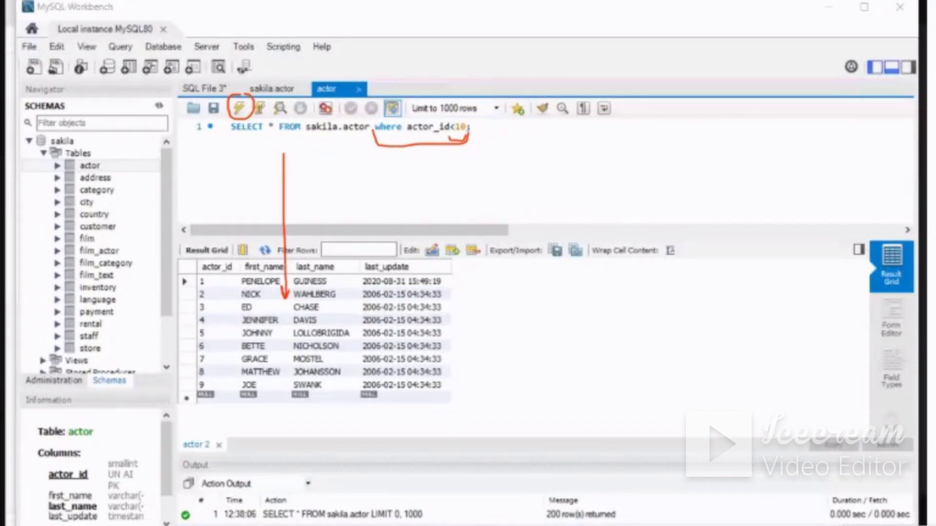
pyautogui.moveTo(233, 136)
pyautogui.mouseDown()
pyautogui.moveTo(293, 286)
pyautogui.moveTo(496, 134)
pyautogui.moveTo(481, 153)
pyautogui.mouseUp()
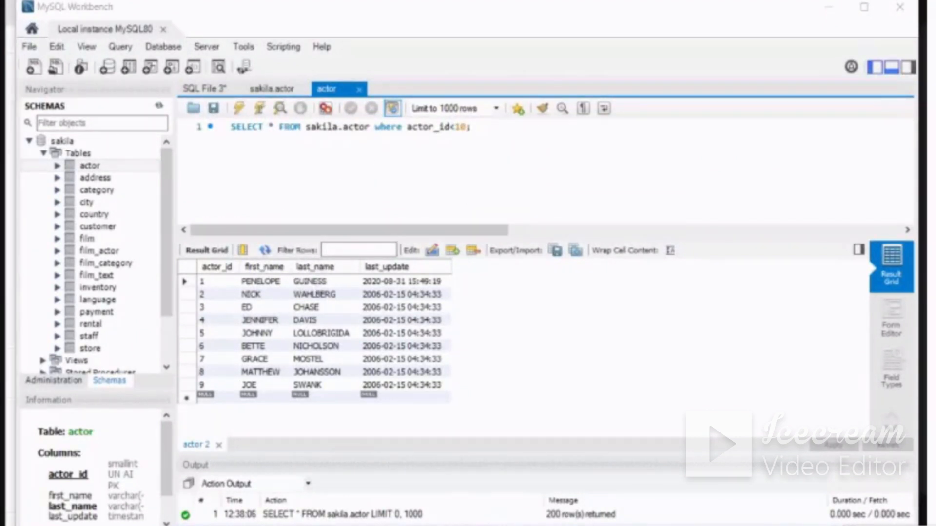
# Circle SELECT, sakila.actor, actor_id and 10 in the query in pen, linking SELECT to the table name
pyautogui.moveTo(229, 133)
pyautogui.mouseDown()
pyautogui.moveTo(254, 144)
pyautogui.moveTo(261, 134)
pyautogui.moveTo(245, 155)
pyautogui.mouseUp()
pyautogui.moveTo(249, 116)
pyautogui.mouseDown()
pyautogui.moveTo(243, 143)
pyautogui.moveTo(263, 131)
pyautogui.moveTo(244, 114)
pyautogui.moveTo(256, 144)
pyautogui.moveTo(298, 154)
pyautogui.moveTo(366, 134)
pyautogui.moveTo(331, 113)
pyautogui.moveTo(334, 149)
pyautogui.moveTo(357, 146)
pyautogui.mouseUp()
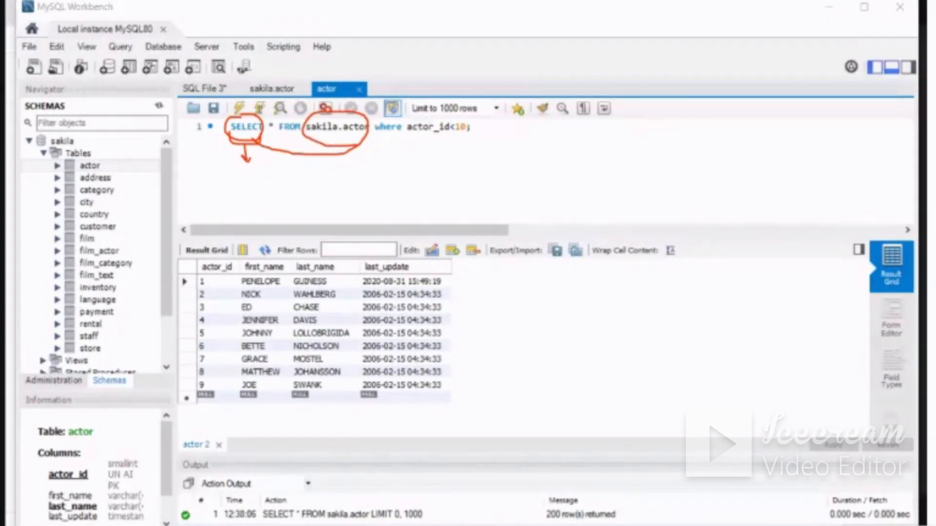
pyautogui.moveTo(409, 119)
pyautogui.mouseDown()
pyautogui.moveTo(405, 138)
pyautogui.moveTo(436, 144)
pyautogui.moveTo(452, 122)
pyautogui.moveTo(423, 117)
pyautogui.moveTo(469, 119)
pyautogui.mouseUp()
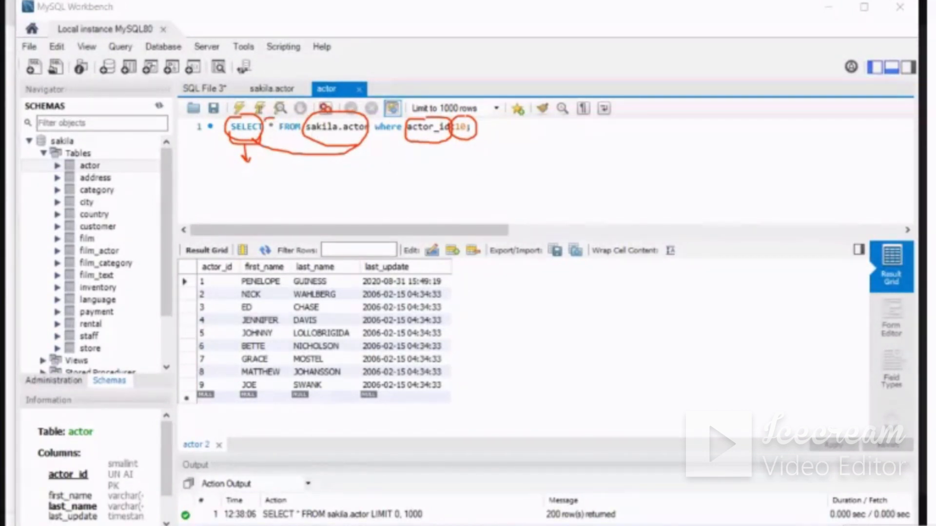
# Label the asterisk "columns" and the actor_id condition "rows" in pen, circle the actor_id and first_name headers, and erase the marks
pyautogui.moveTo(266, 120)
pyautogui.mouseDown()
pyautogui.moveTo(279, 131)
pyautogui.moveTo(276, 117)
pyautogui.moveTo(291, 192)
pyautogui.moveTo(296, 175)
pyautogui.mouseUp()
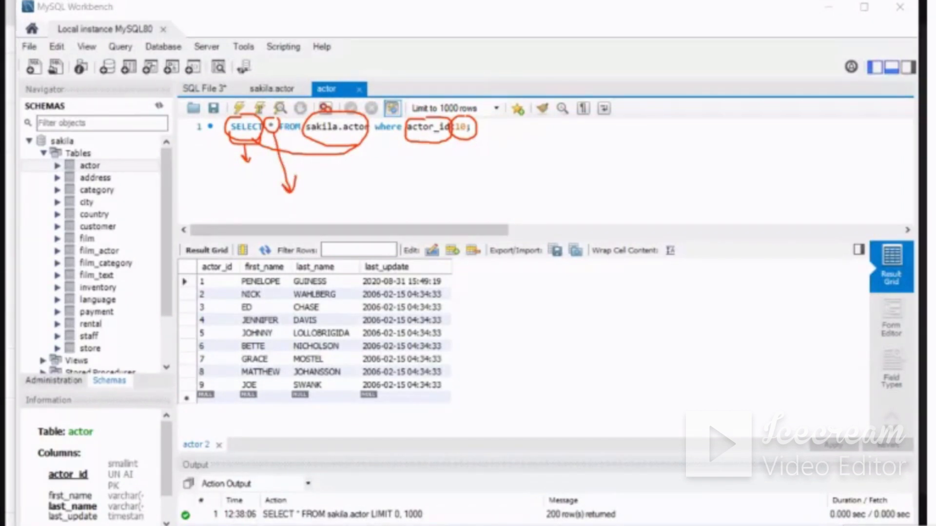
pyautogui.moveTo(419, 143)
pyautogui.mouseDown()
pyautogui.moveTo(462, 143)
pyautogui.moveTo(479, 118)
pyautogui.moveTo(405, 123)
pyautogui.moveTo(446, 148)
pyautogui.moveTo(456, 196)
pyautogui.moveTo(464, 184)
pyautogui.moveTo(481, 215)
pyautogui.moveTo(472, 209)
pyautogui.moveTo(514, 193)
pyautogui.moveTo(483, 220)
pyautogui.mouseUp()
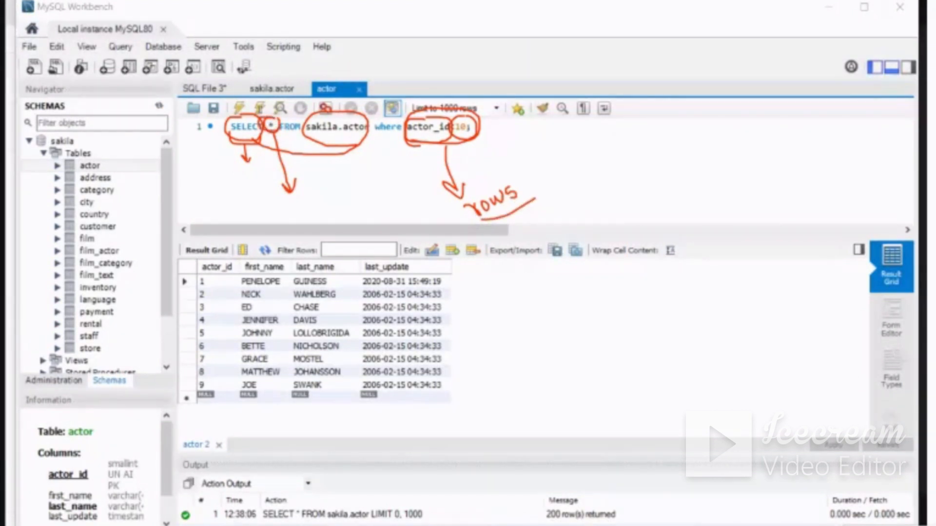
pyautogui.moveTo(287, 205)
pyautogui.mouseDown()
pyautogui.moveTo(288, 214)
pyautogui.moveTo(333, 197)
pyautogui.mouseUp()
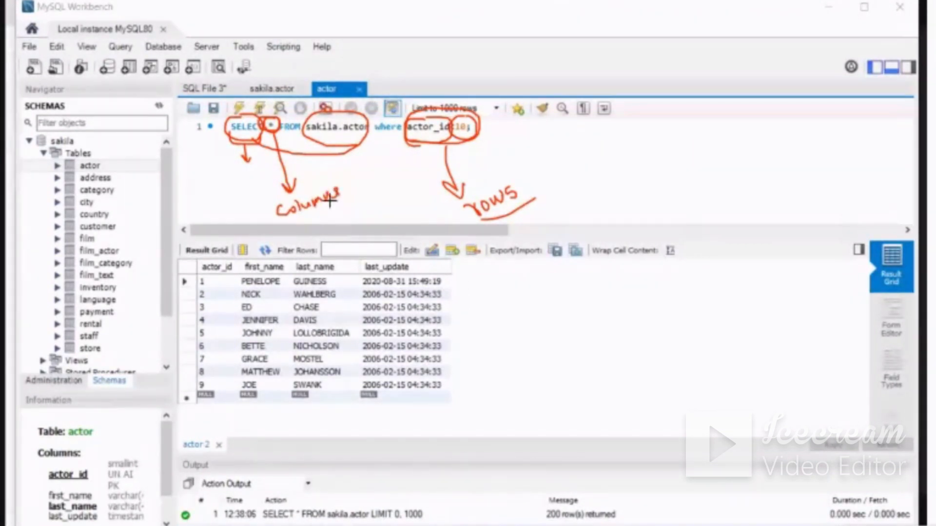
pyautogui.moveTo(208, 258)
pyautogui.mouseDown()
pyautogui.moveTo(202, 275)
pyautogui.moveTo(243, 266)
pyautogui.moveTo(218, 257)
pyautogui.mouseUp()
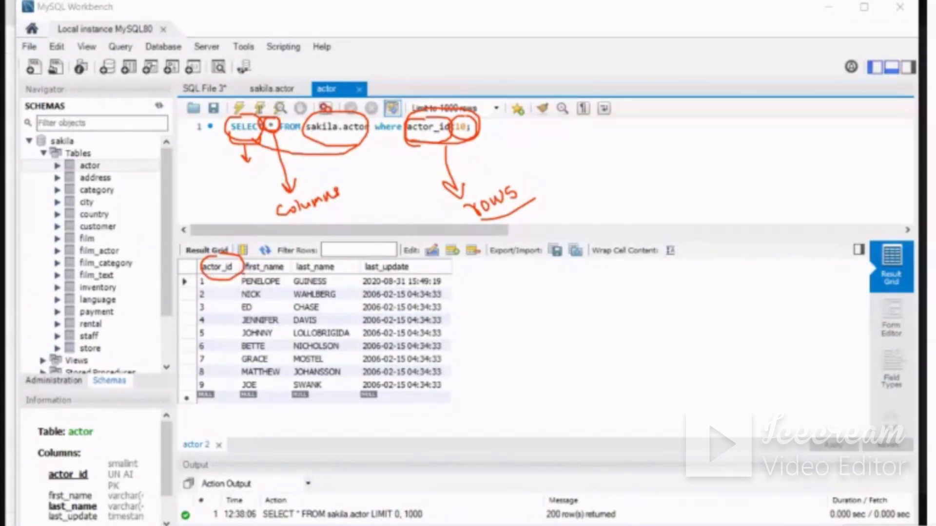
pyautogui.moveTo(243, 276)
pyautogui.mouseDown()
pyautogui.moveTo(291, 269)
pyautogui.moveTo(241, 256)
pyautogui.moveTo(255, 274)
pyautogui.mouseUp()
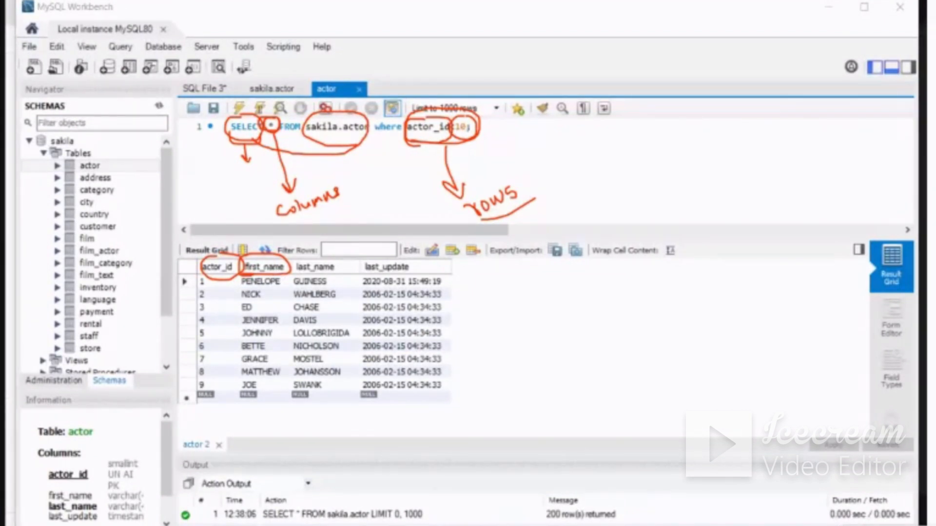
pyautogui.moveTo(546, 173)
pyautogui.mouseDown()
pyautogui.moveTo(477, 136)
pyautogui.moveTo(210, 142)
pyautogui.moveTo(292, 200)
pyautogui.moveTo(243, 259)
pyautogui.moveTo(459, 199)
pyautogui.moveTo(559, 199)
pyautogui.mouseUp()
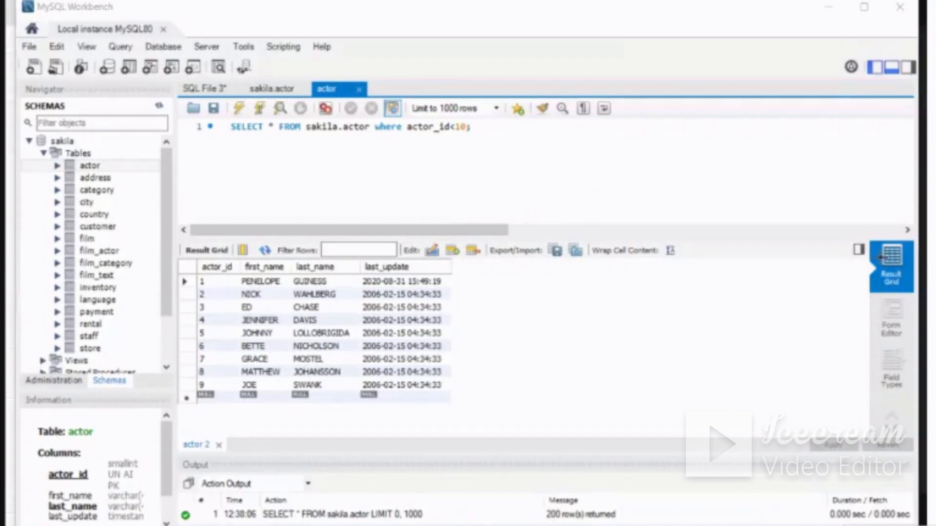
# Outline the result view options and Form Editor in pen, and show the actor record with actor_id 1 in the Form Editor
pyautogui.moveTo(881, 236)
pyautogui.mouseDown()
pyautogui.moveTo(869, 238)
pyautogui.moveTo(861, 405)
pyautogui.moveTo(887, 439)
pyautogui.moveTo(915, 421)
pyautogui.moveTo(933, 273)
pyautogui.moveTo(899, 227)
pyautogui.moveTo(872, 242)
pyautogui.mouseUp()
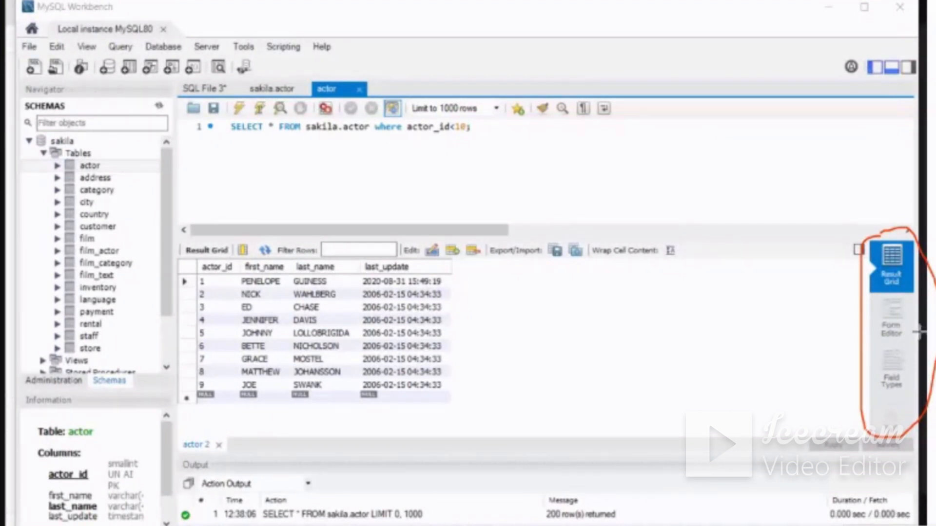
pyautogui.moveTo(885, 296)
pyautogui.mouseDown()
pyautogui.moveTo(872, 319)
pyautogui.moveTo(878, 344)
pyautogui.moveTo(908, 345)
pyautogui.moveTo(914, 295)
pyautogui.moveTo(897, 292)
pyautogui.moveTo(811, 332)
pyautogui.moveTo(823, 336)
pyautogui.mouseUp()
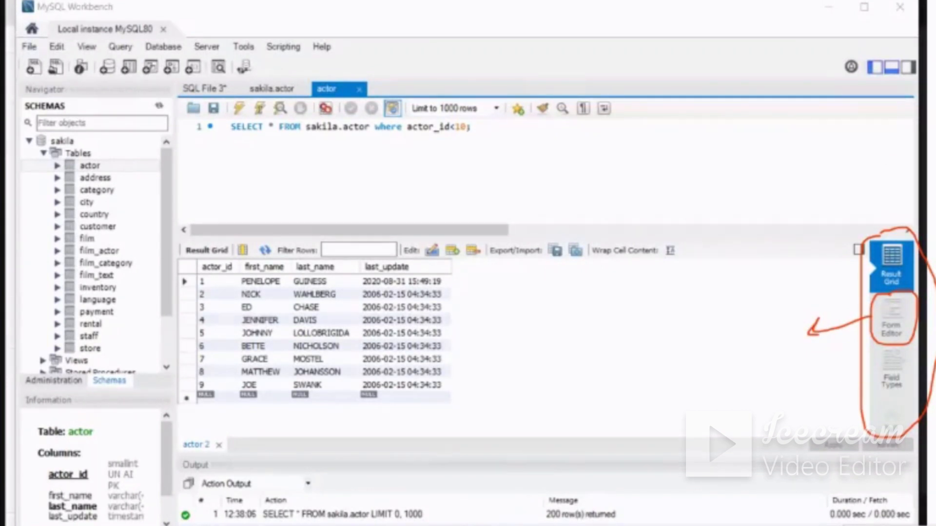
pyautogui.click(893, 322)
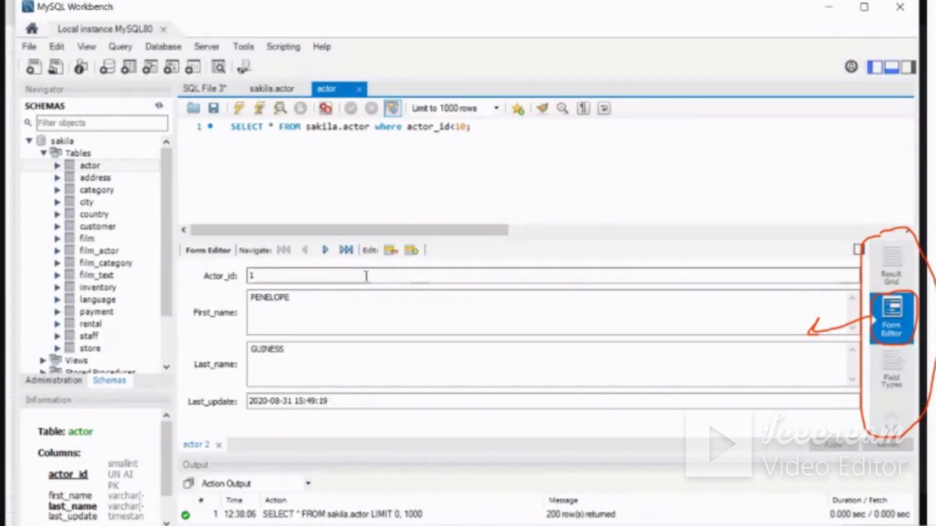
pyautogui.click(309, 301)
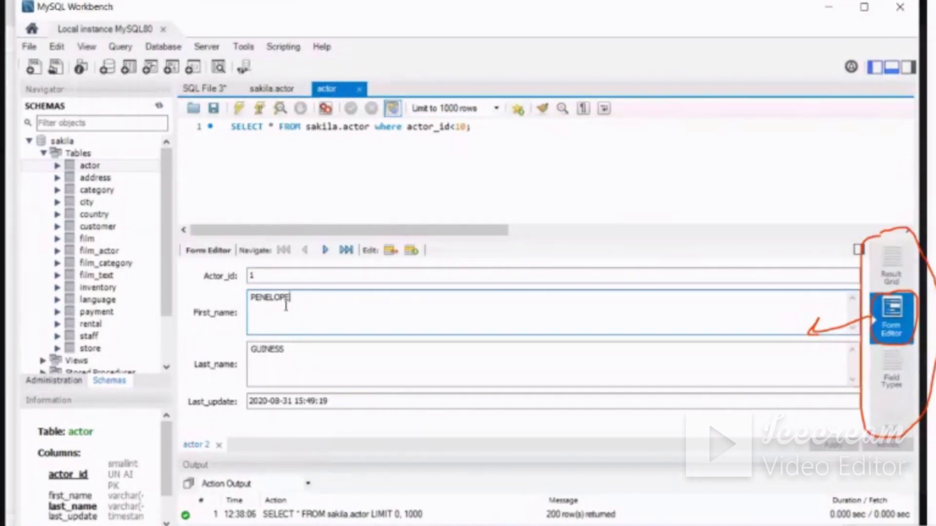
pyautogui.click(932, 312)
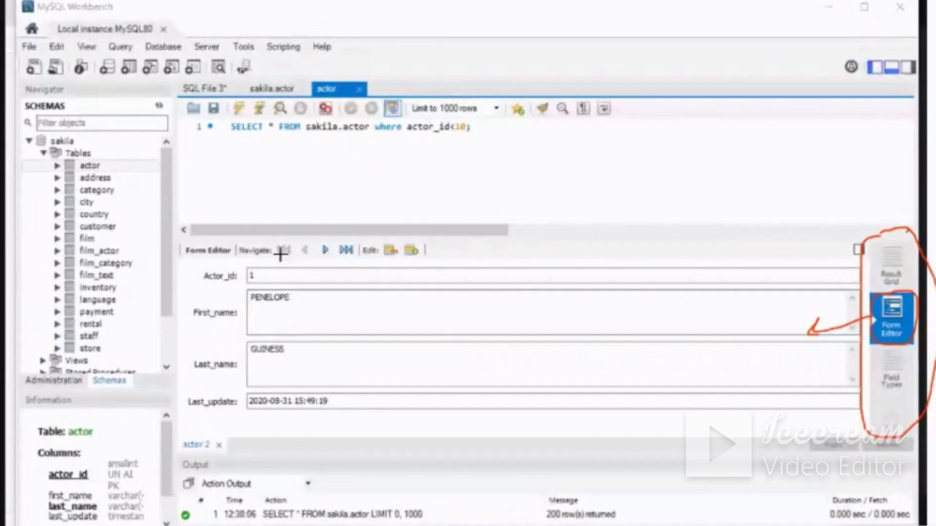
# Circle the First_name, Last_name and Last_update values in pen, point an arrow at the first name, and erase the marks
pyautogui.moveTo(268, 291)
pyautogui.mouseDown()
pyautogui.moveTo(242, 298)
pyautogui.moveTo(303, 317)
pyautogui.moveTo(267, 284)
pyautogui.mouseUp()
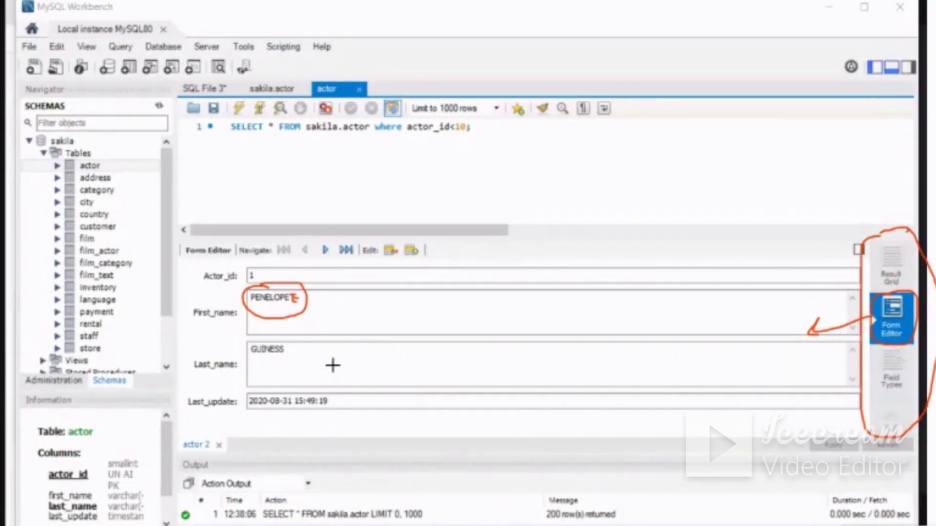
pyautogui.moveTo(272, 338)
pyautogui.mouseDown()
pyautogui.moveTo(281, 338)
pyautogui.moveTo(263, 366)
pyautogui.moveTo(280, 339)
pyautogui.mouseUp()
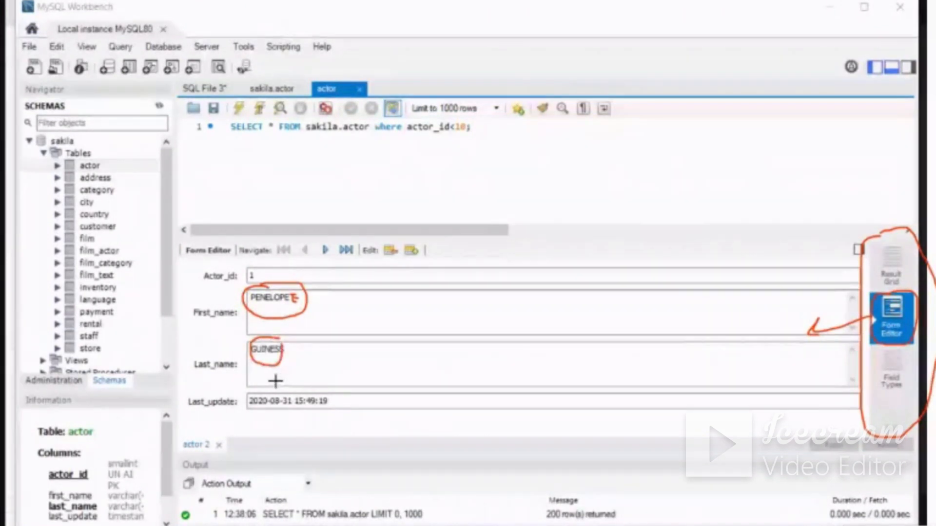
pyautogui.moveTo(273, 379)
pyautogui.mouseDown()
pyautogui.moveTo(243, 422)
pyautogui.moveTo(362, 413)
pyautogui.moveTo(293, 374)
pyautogui.moveTo(259, 377)
pyautogui.mouseUp()
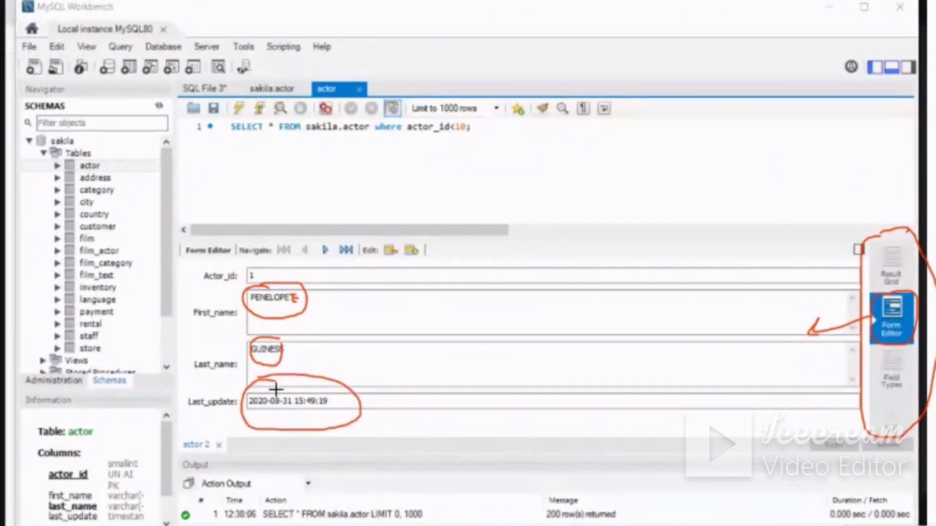
pyautogui.moveTo(313, 301)
pyautogui.mouseDown()
pyautogui.moveTo(358, 298)
pyautogui.moveTo(312, 302)
pyautogui.moveTo(322, 310)
pyautogui.mouseUp()
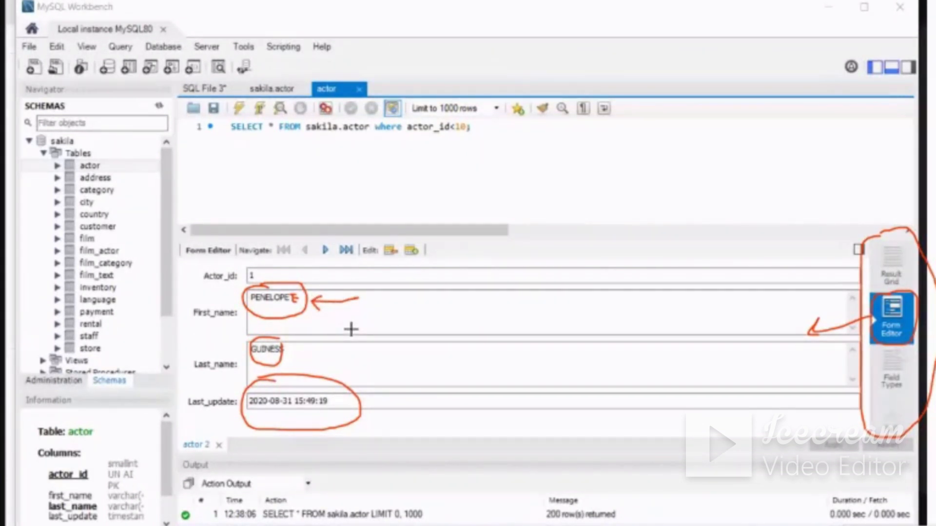
pyautogui.moveTo(351, 300)
pyautogui.mouseDown()
pyautogui.moveTo(330, 277)
pyautogui.moveTo(303, 304)
pyautogui.moveTo(432, 398)
pyautogui.moveTo(911, 277)
pyautogui.moveTo(897, 220)
pyautogui.moveTo(902, 337)
pyautogui.moveTo(888, 415)
pyautogui.mouseUp()
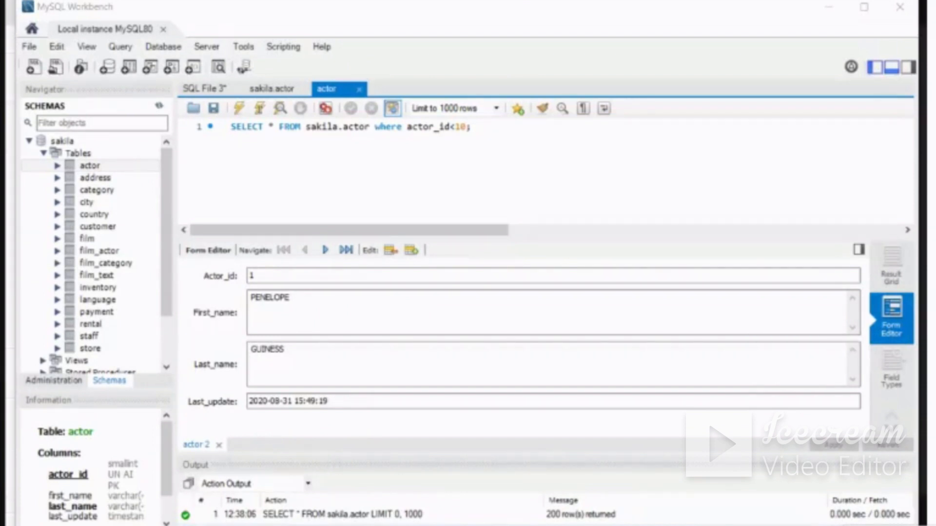
# Append an E to the First_name value of actor_id 1 and submit the edit for script review, marking the Apply command in pen
pyautogui.click(357, 304)
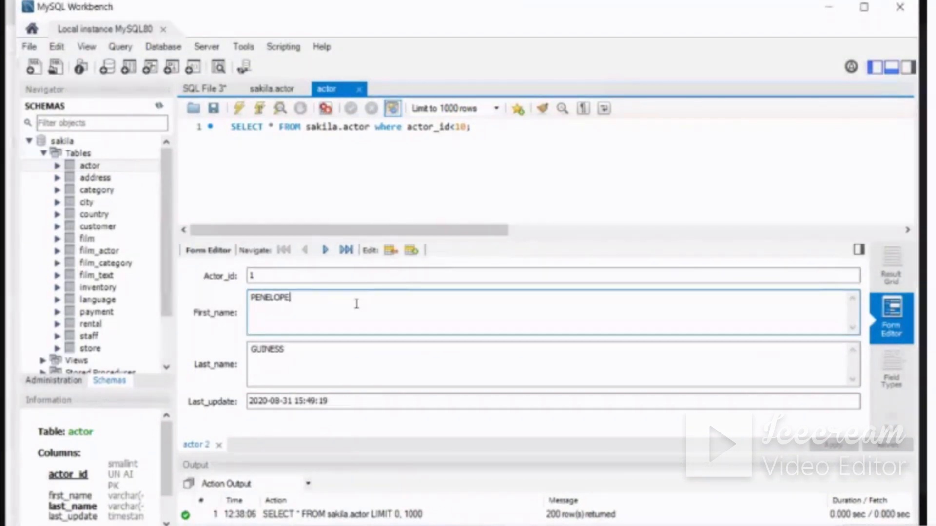
pyautogui.write('E')
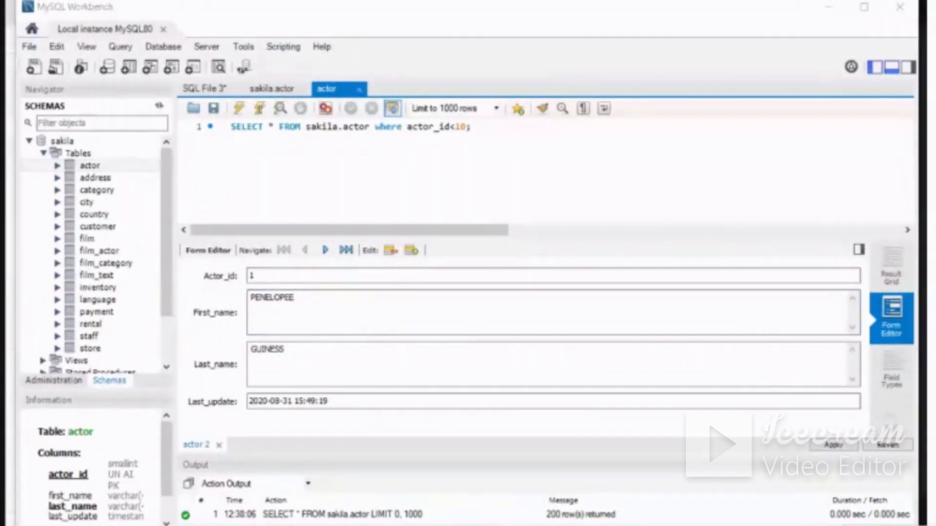
pyautogui.moveTo(836, 427)
pyautogui.mouseDown()
pyautogui.moveTo(805, 458)
pyautogui.moveTo(859, 455)
pyautogui.moveTo(828, 429)
pyautogui.mouseUp()
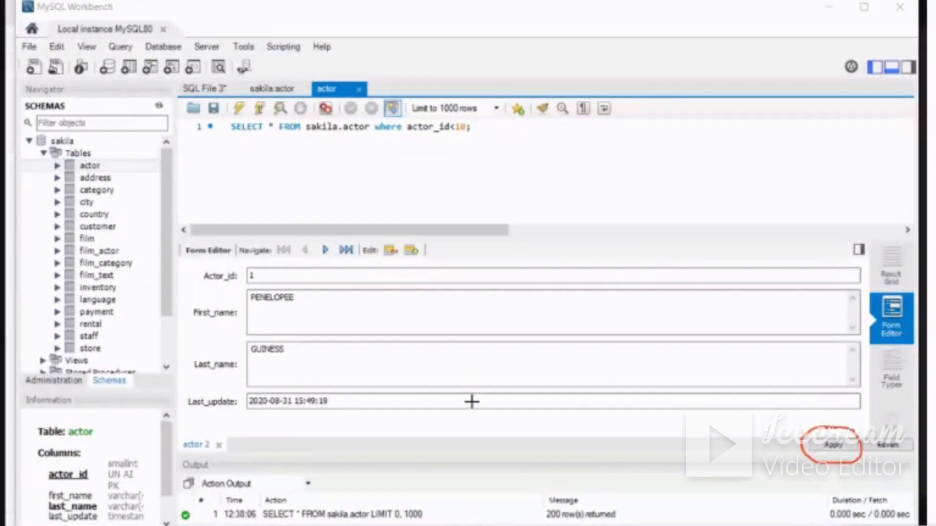
pyautogui.moveTo(306, 306)
pyautogui.mouseDown()
pyautogui.moveTo(585, 456)
pyautogui.moveTo(778, 430)
pyautogui.moveTo(775, 451)
pyautogui.mouseUp()
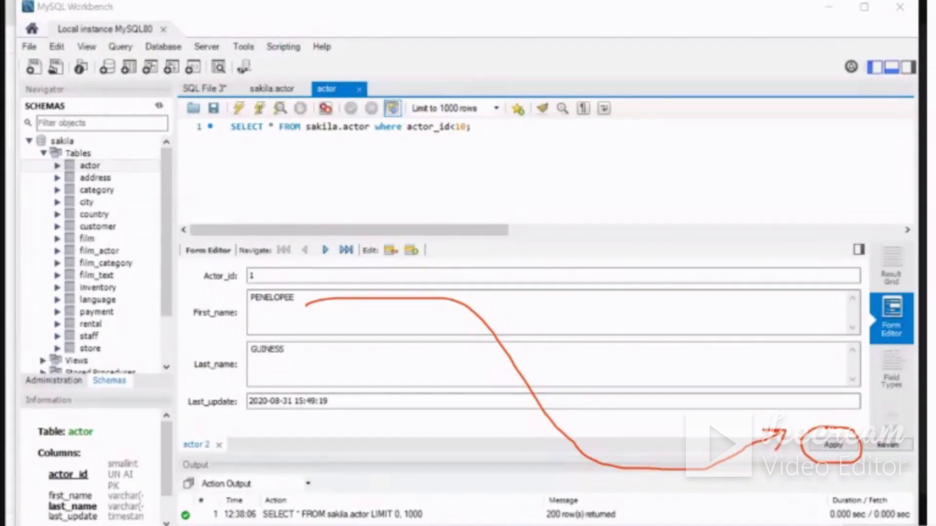
pyautogui.click(834, 444)
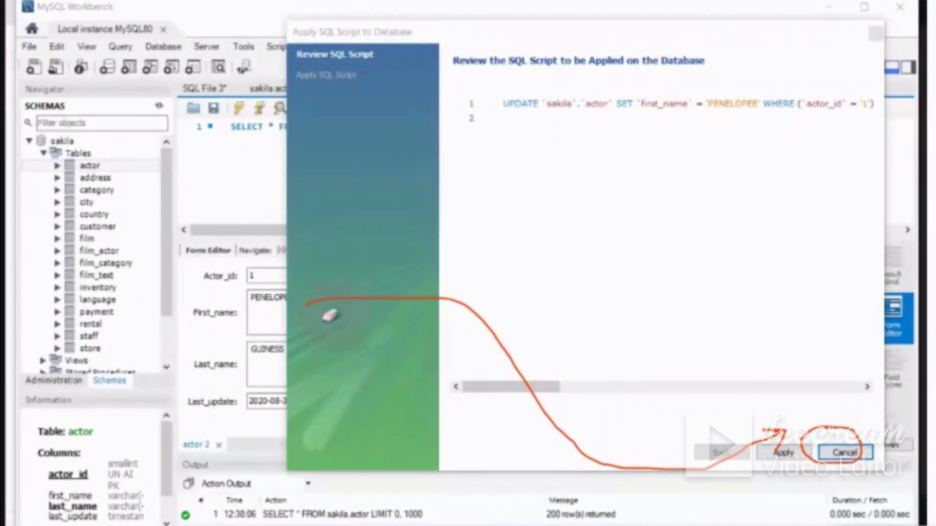
pyautogui.moveTo(287, 313)
pyautogui.mouseDown()
pyautogui.moveTo(389, 291)
pyautogui.moveTo(657, 462)
pyautogui.moveTo(858, 443)
pyautogui.moveTo(730, 473)
pyautogui.mouseUp()
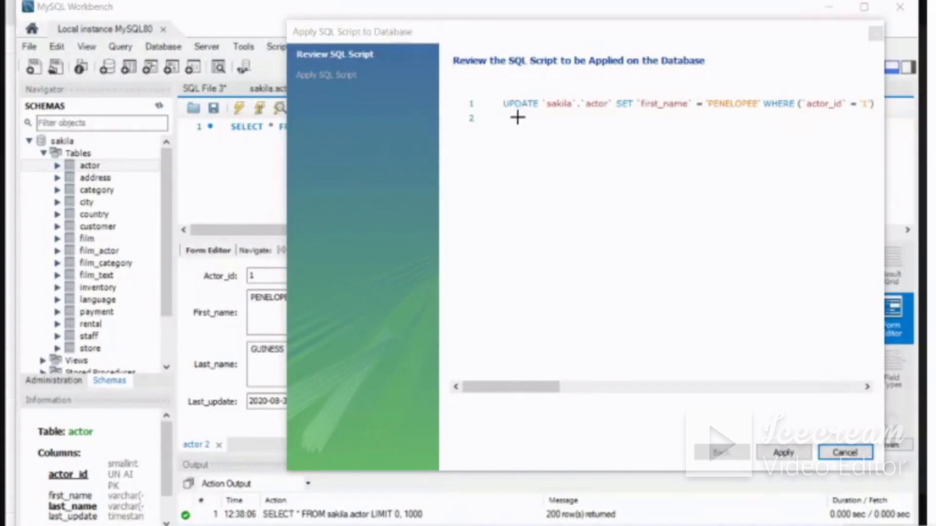
# Outline the generated UPDATE statement in pen, point an arrow at UPDATE, and circle the actor table, SET and first_name
pyautogui.moveTo(516, 92)
pyautogui.mouseDown()
pyautogui.moveTo(505, 93)
pyautogui.moveTo(495, 119)
pyautogui.moveTo(838, 124)
pyautogui.moveTo(868, 116)
pyautogui.moveTo(878, 92)
pyautogui.moveTo(520, 91)
pyautogui.mouseUp()
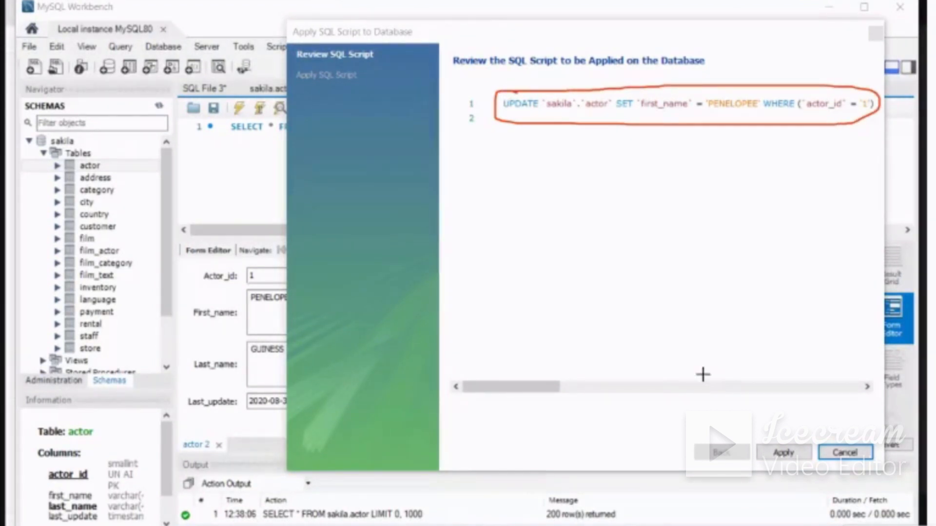
pyautogui.moveTo(520, 128)
pyautogui.mouseDown()
pyautogui.moveTo(520, 146)
pyautogui.moveTo(518, 121)
pyautogui.mouseUp()
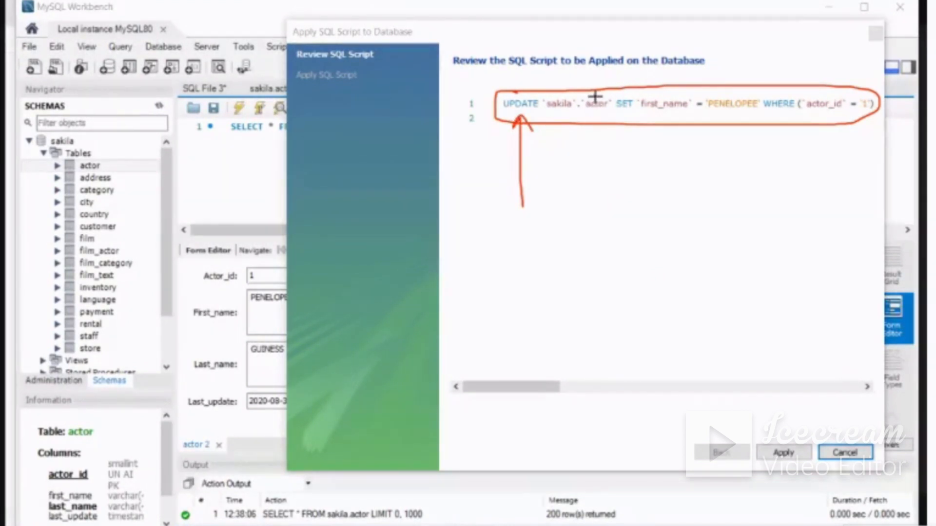
pyautogui.moveTo(597, 91)
pyautogui.mouseDown()
pyautogui.moveTo(590, 120)
pyautogui.moveTo(601, 90)
pyautogui.moveTo(603, 149)
pyautogui.mouseUp()
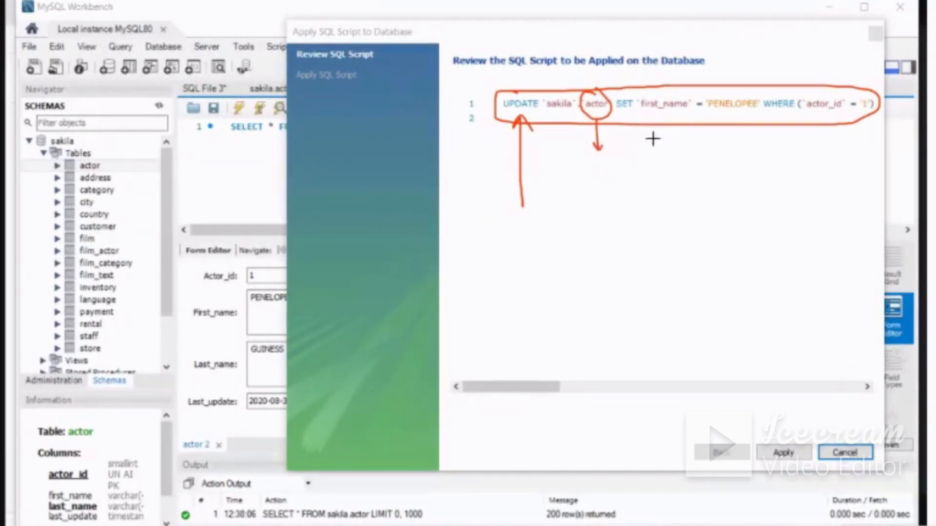
pyautogui.moveTo(616, 96)
pyautogui.mouseDown()
pyautogui.moveTo(669, 94)
pyautogui.moveTo(675, 120)
pyautogui.moveTo(698, 104)
pyautogui.moveTo(671, 93)
pyautogui.mouseUp()
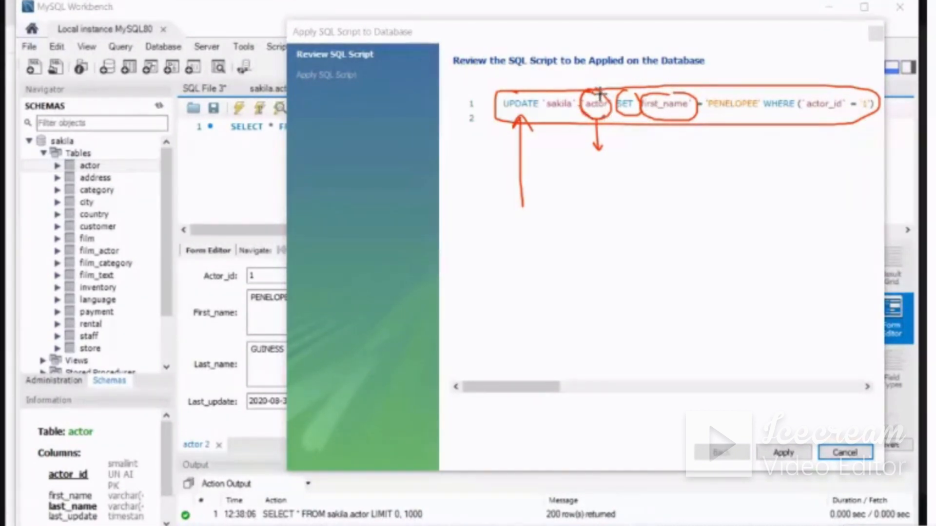
# Link the actor table to the actor_id = '1' condition in pen, circle the condition and the new first name, and erase the marks
pyautogui.moveTo(604, 116)
pyautogui.mouseDown()
pyautogui.moveTo(727, 159)
pyautogui.moveTo(807, 119)
pyautogui.mouseUp()
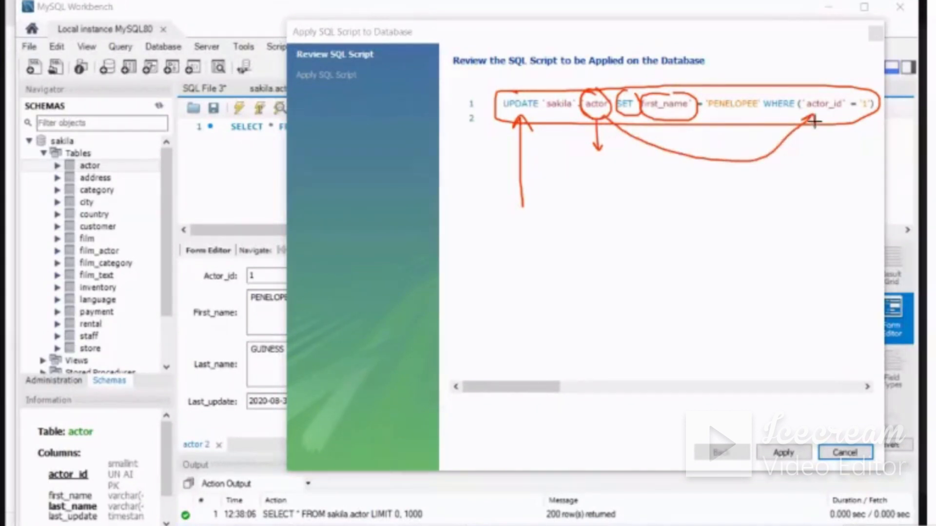
pyautogui.moveTo(805, 112)
pyautogui.mouseDown()
pyautogui.moveTo(886, 100)
pyautogui.moveTo(817, 87)
pyautogui.moveTo(808, 104)
pyautogui.mouseUp()
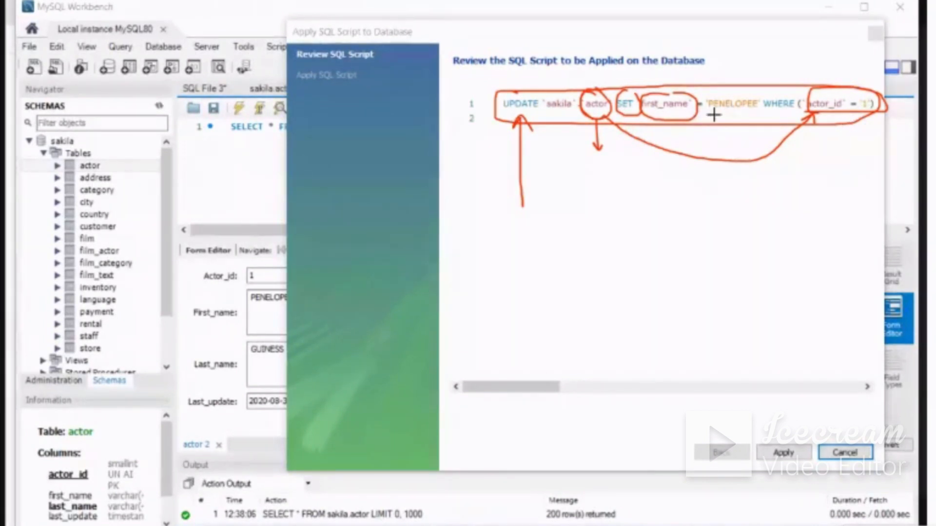
pyautogui.moveTo(712, 114)
pyautogui.mouseDown()
pyautogui.moveTo(763, 100)
pyautogui.moveTo(727, 87)
pyautogui.moveTo(702, 111)
pyautogui.moveTo(728, 117)
pyautogui.mouseUp()
pyautogui.moveTo(839, 88); pyautogui.dragTo(869, 89)
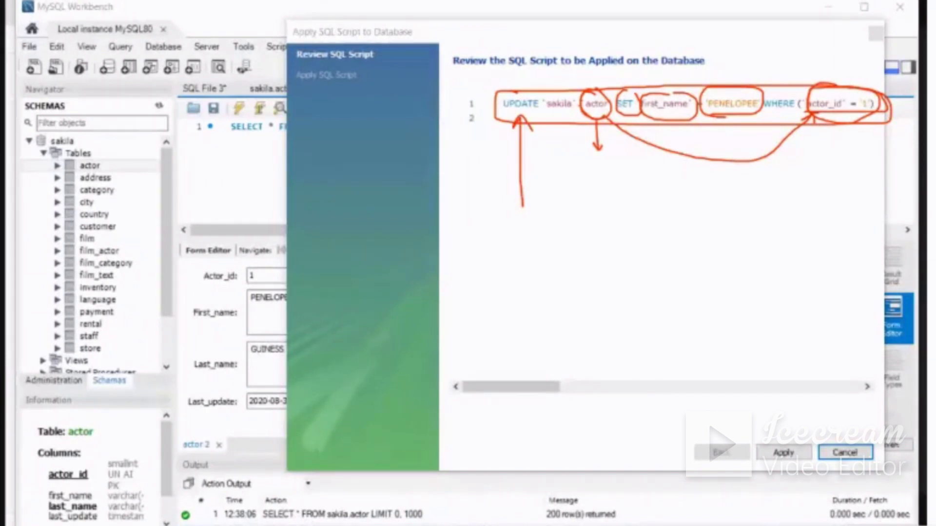
pyautogui.moveTo(711, 150)
pyautogui.mouseDown()
pyautogui.moveTo(522, 119)
pyautogui.moveTo(710, 115)
pyautogui.moveTo(567, 168)
pyautogui.moveTo(518, 205)
pyautogui.mouseUp()
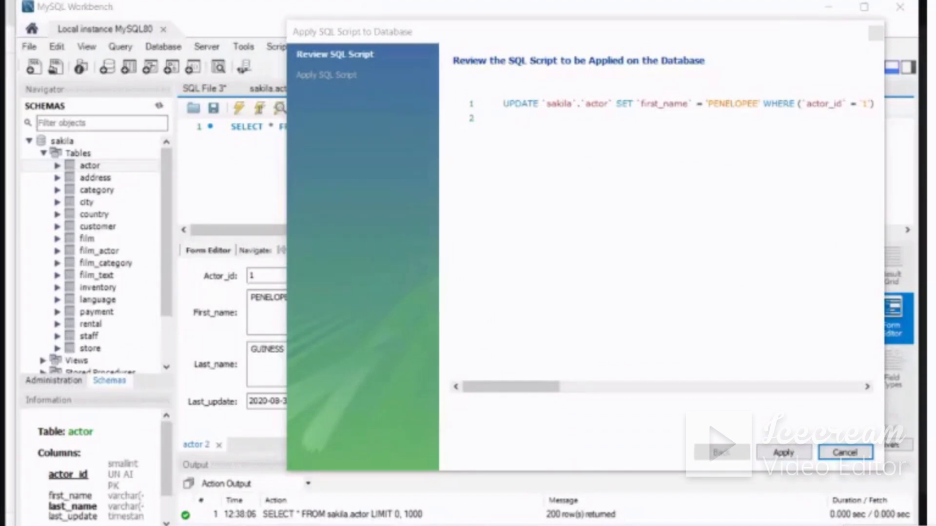
# Apply the reviewed UPDATE script to the database and finish the wizard, circling the Apply command in pen and erasing the mark
pyautogui.moveTo(781, 430)
pyautogui.mouseDown()
pyautogui.moveTo(755, 438)
pyautogui.moveTo(804, 461)
pyautogui.moveTo(783, 424)
pyautogui.mouseUp()
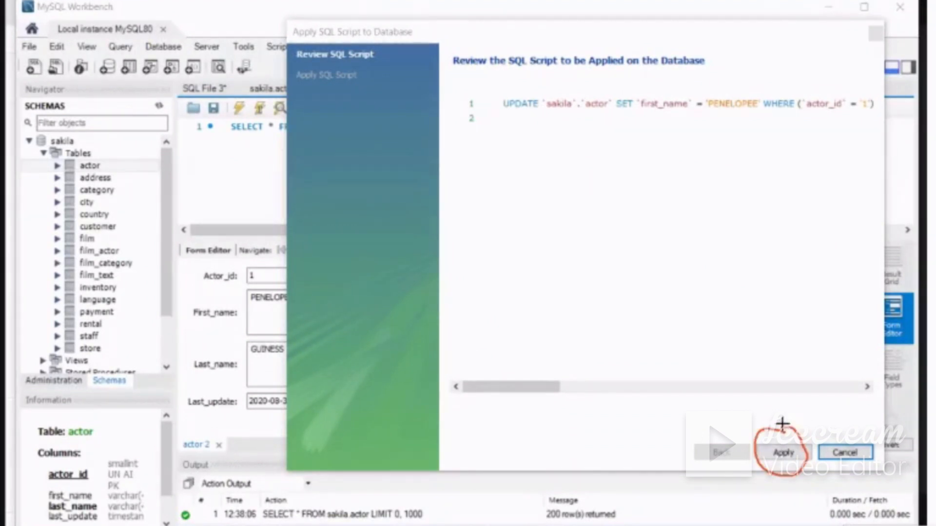
pyautogui.click(775, 455)
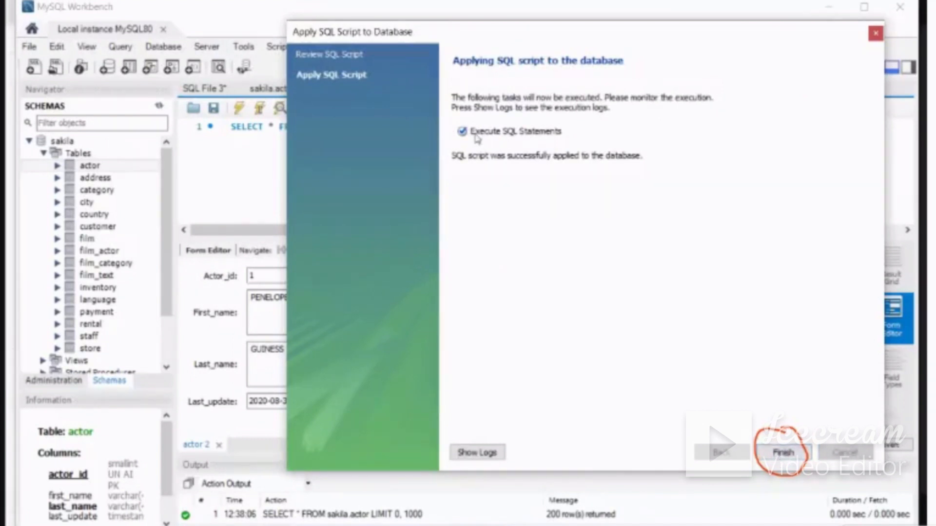
pyautogui.click(782, 454)
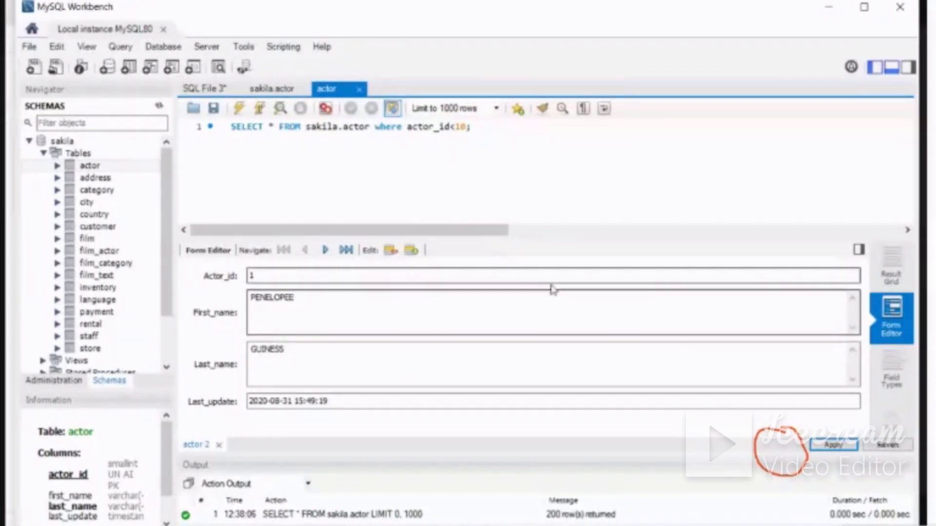
pyautogui.moveTo(752, 439); pyautogui.dragTo(808, 469)
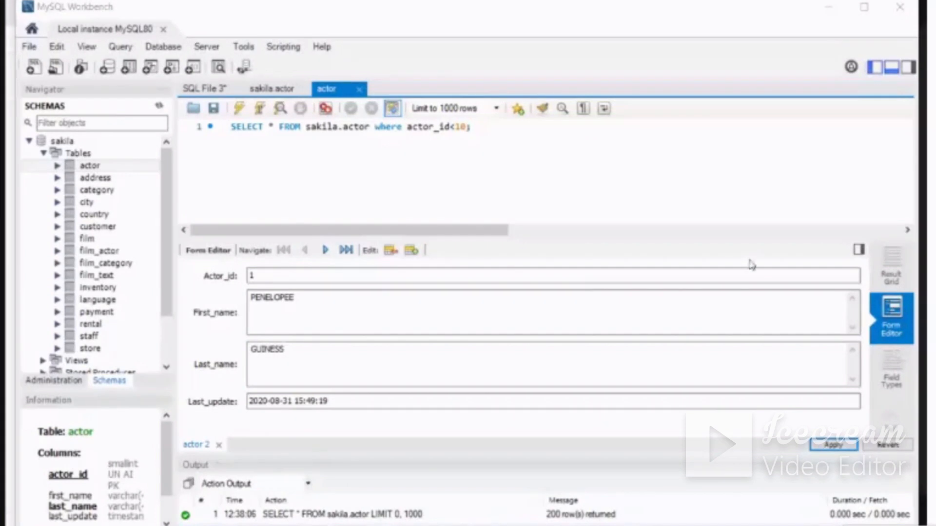
# Rerun the SELECT query for actor_id<10 and circle the end of the first name in actor_id 1's row in pen
pyautogui.click(502, 125)
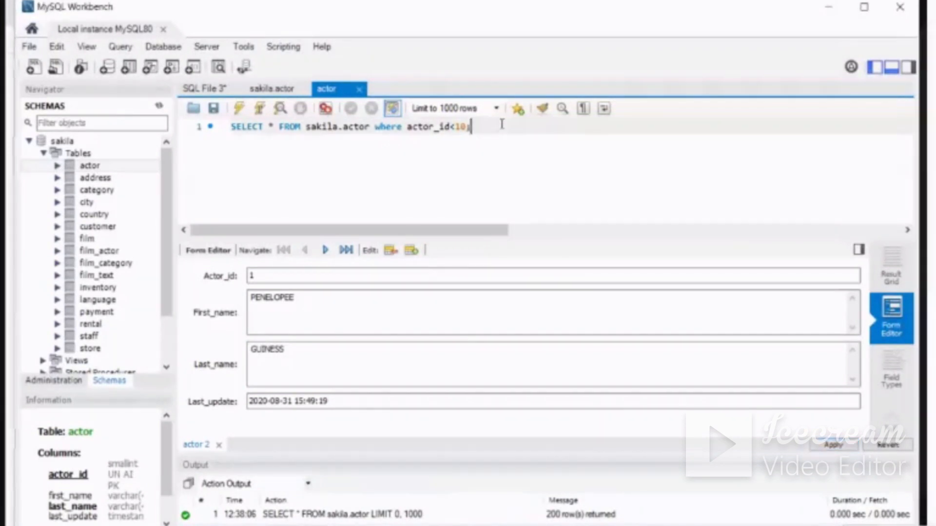
pyautogui.click(239, 110)
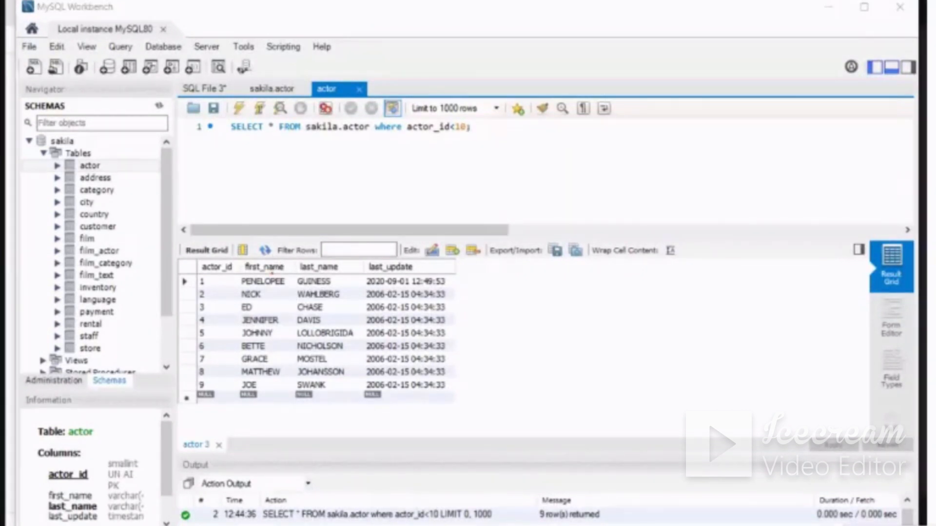
pyautogui.moveTo(272, 277); pyautogui.dragTo(288, 288)
# Apply an update setting actor_id 1's First_name to PENELOPE through the Form Editor, and rerun the SELECT query for actor_id<10
pyautogui.click(891, 322)
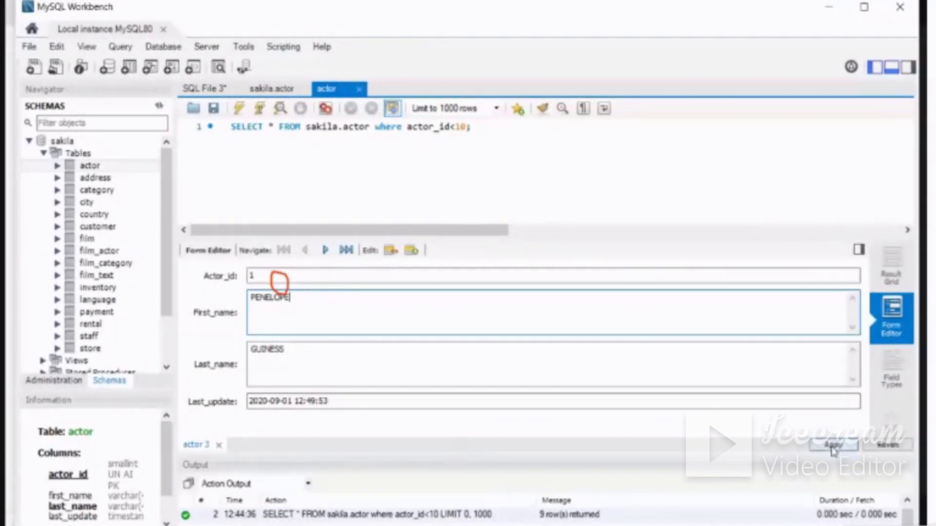
pyautogui.click(834, 445)
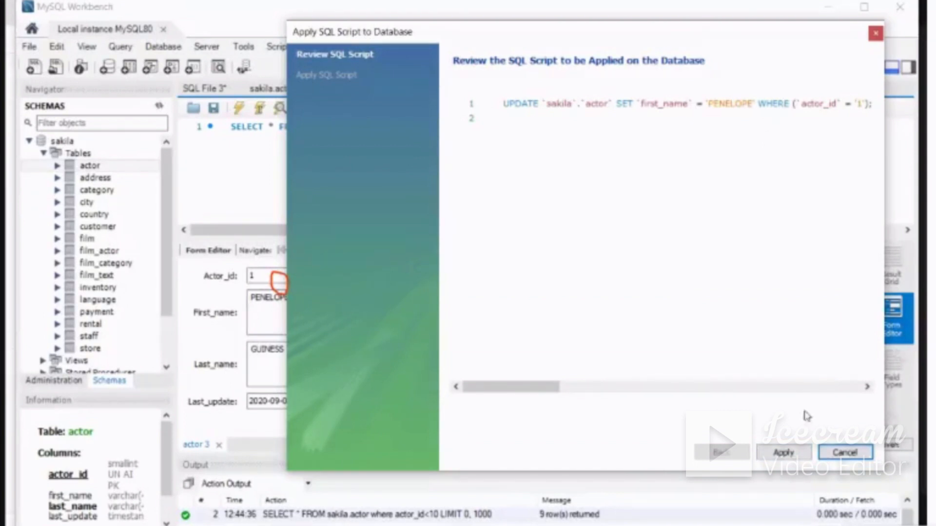
pyautogui.click(782, 453)
pyautogui.click(776, 453)
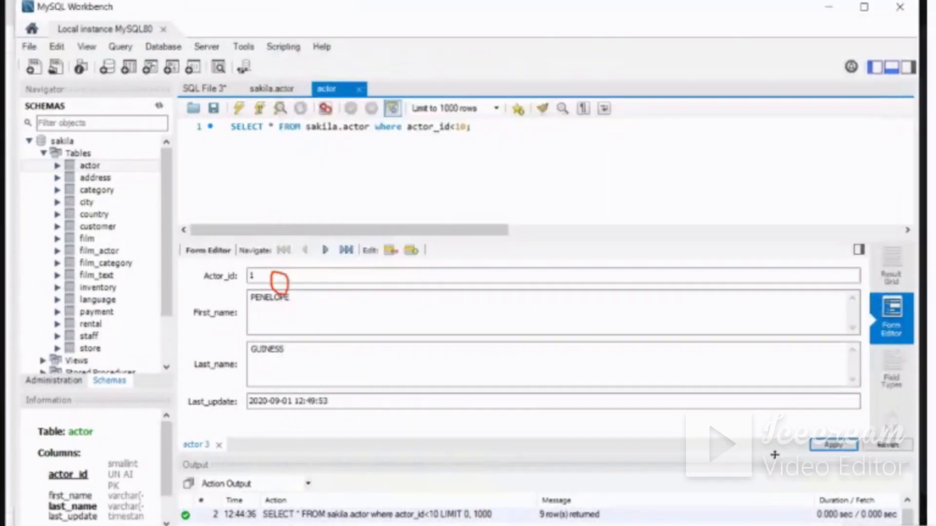
pyautogui.click(480, 128)
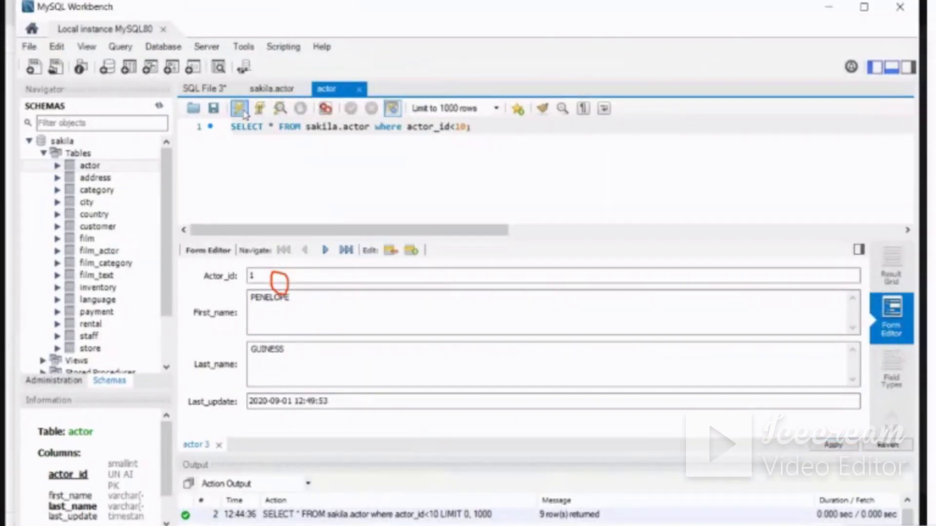
pyautogui.click(239, 109)
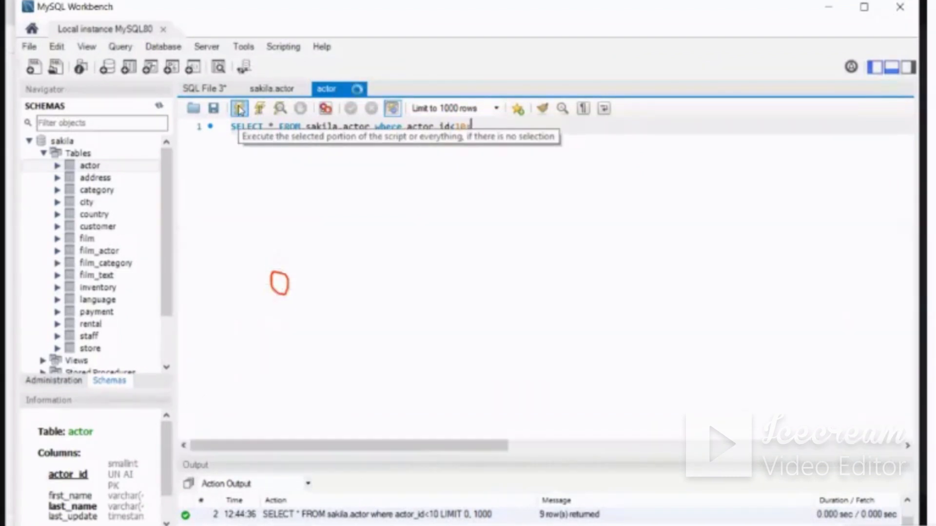
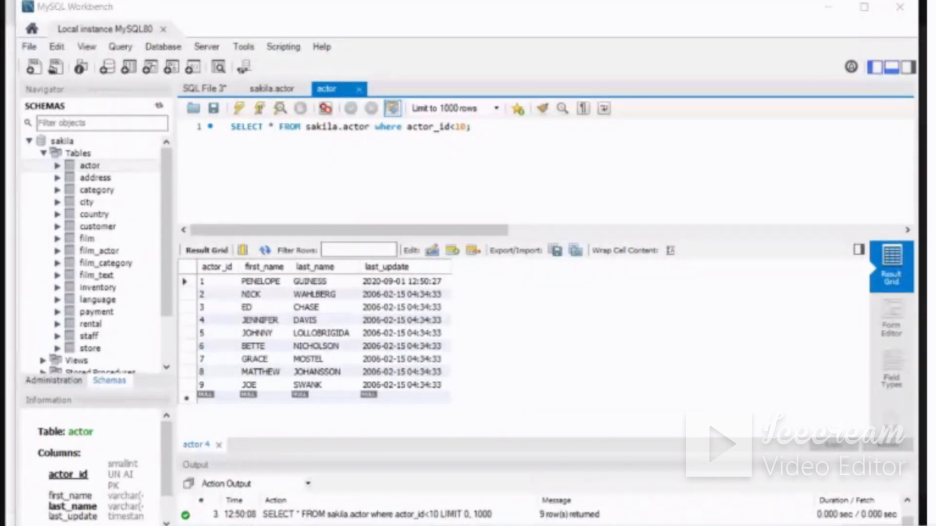
# Switch to the Coursera mysql search results in the browser, and circle the Simple Retrieval Queries in MySQL Workbench project in pen with an arrow
pyautogui.click(831, 9)
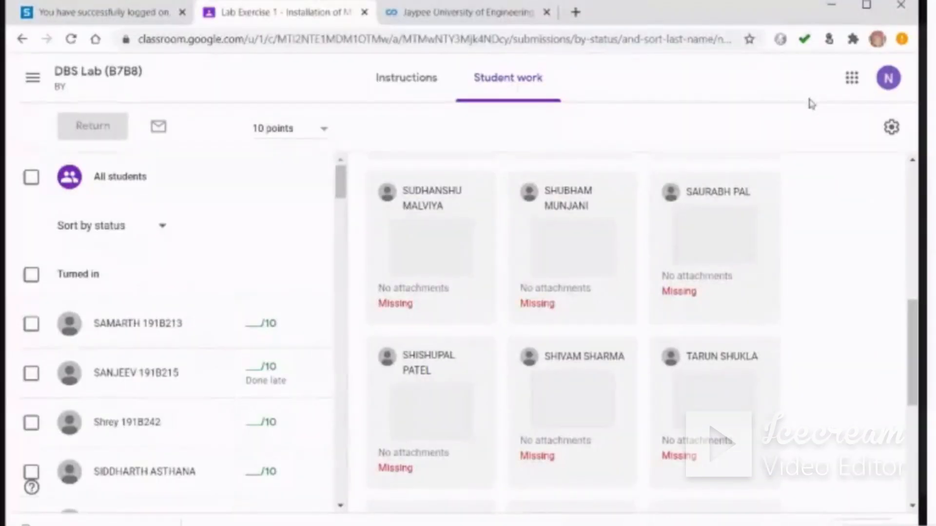
pyautogui.click(457, 16)
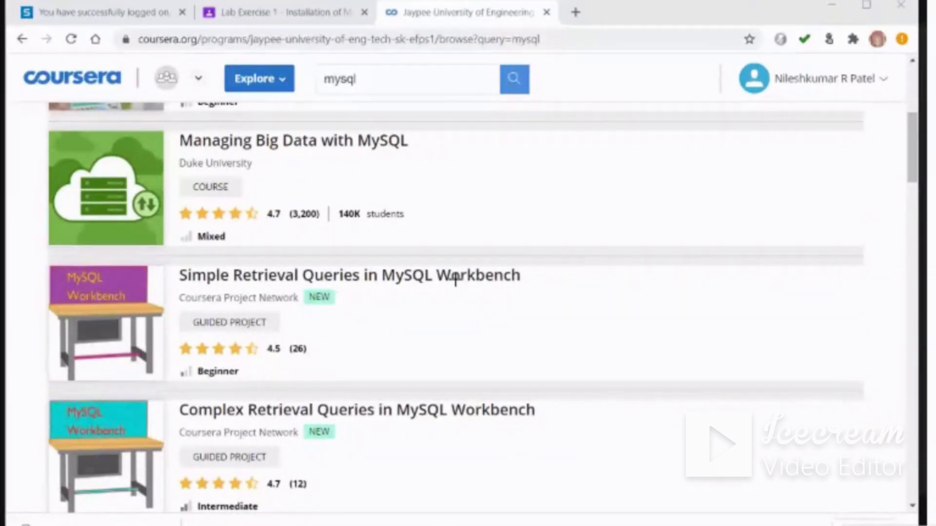
pyautogui.moveTo(269, 261); pyautogui.dragTo(161, 258)
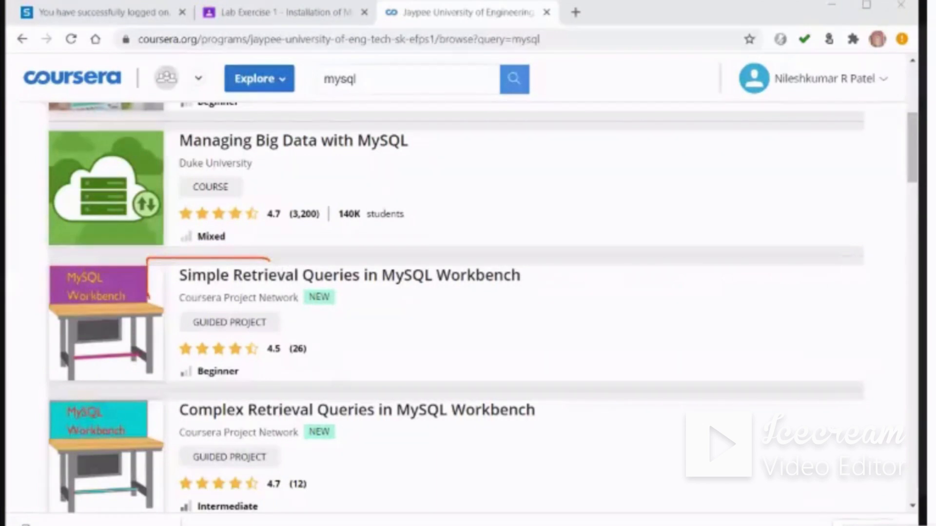
pyautogui.moveTo(149, 298)
pyautogui.mouseDown()
pyautogui.moveTo(202, 368)
pyautogui.moveTo(482, 375)
pyautogui.moveTo(551, 241)
pyautogui.moveTo(240, 252)
pyautogui.mouseUp()
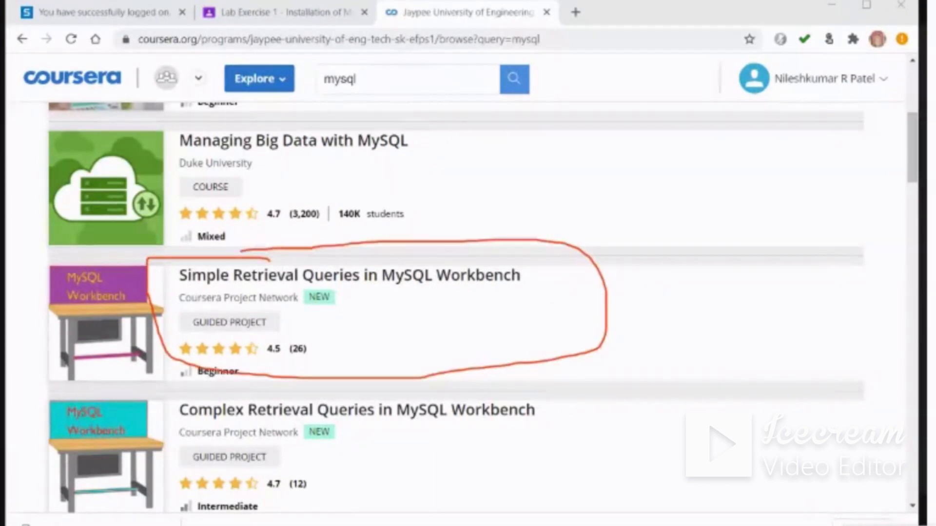
pyautogui.moveTo(606, 295); pyautogui.dragTo(705, 269)
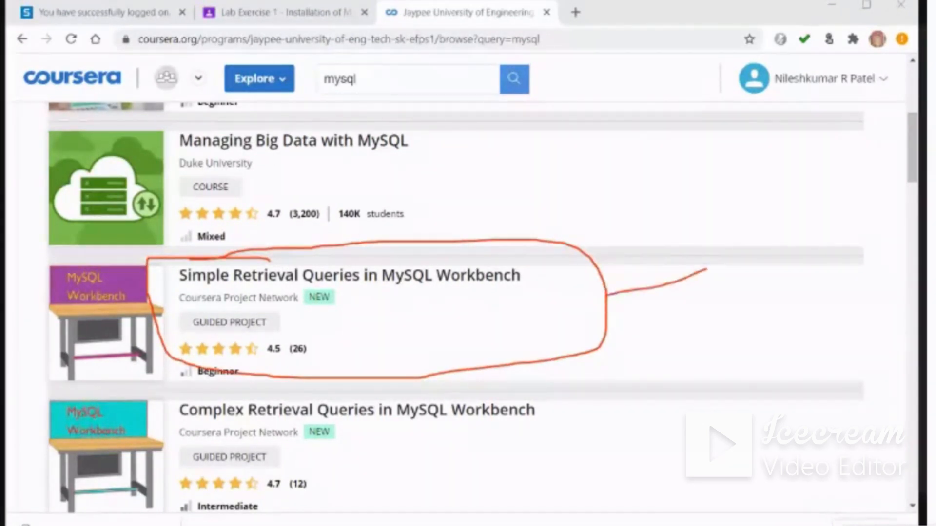
pyautogui.moveTo(604, 294); pyautogui.dragTo(634, 307)
# Draw a pen arrow at the project's GUIDED PROJECT label and circle its Beginner level
pyautogui.moveTo(283, 325); pyautogui.dragTo(377, 308)
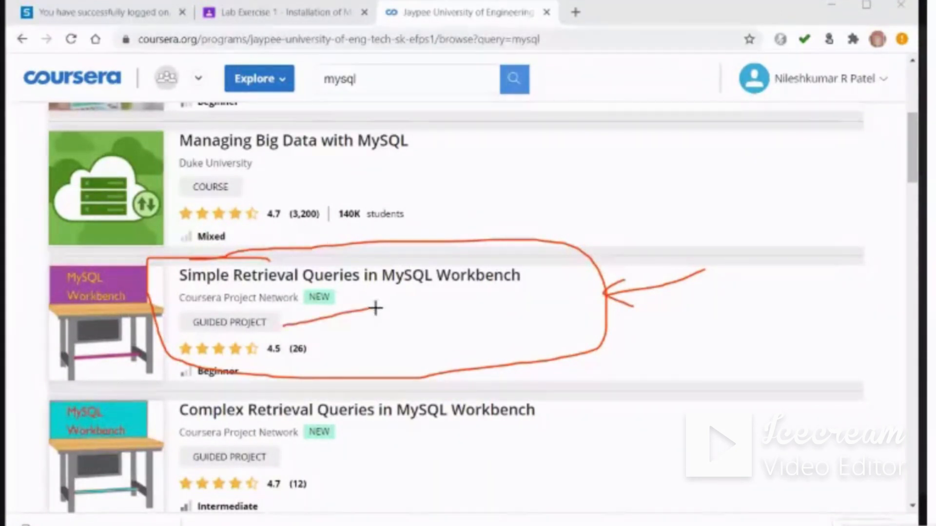
pyautogui.moveTo(297, 318); pyautogui.dragTo(305, 327)
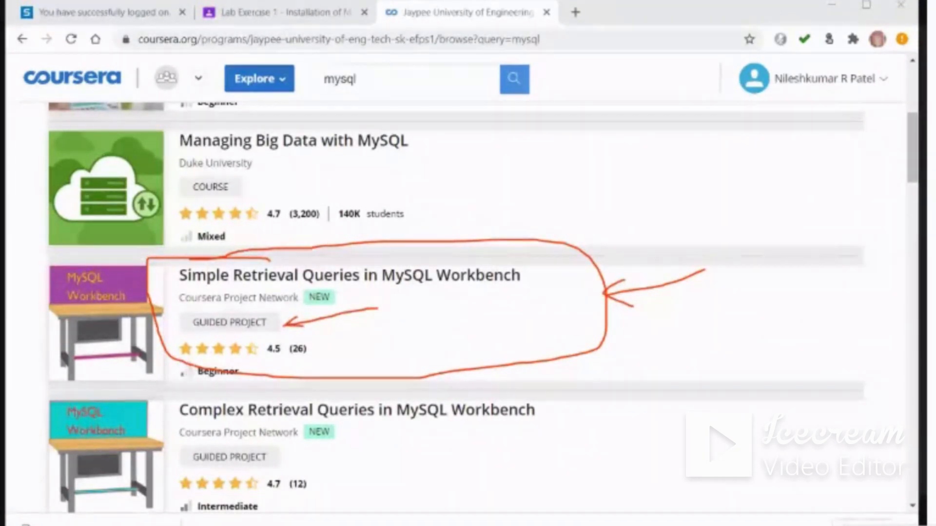
pyautogui.moveTo(203, 361)
pyautogui.mouseDown()
pyautogui.moveTo(220, 388)
pyautogui.moveTo(259, 375)
pyautogui.moveTo(198, 360)
pyautogui.mouseUp()
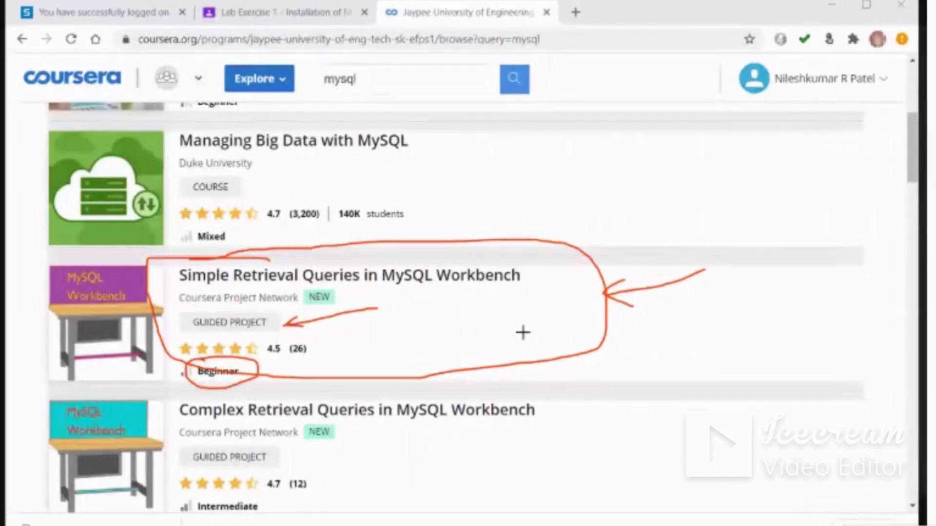
# Write "45 mins" and "Certi" in pen beside the circled project, with an arrow pointing back to it
pyautogui.moveTo(748, 308)
pyautogui.mouseDown()
pyautogui.moveTo(753, 289)
pyautogui.moveTo(775, 313)
pyautogui.moveTo(807, 322)
pyautogui.moveTo(813, 307)
pyautogui.moveTo(848, 302)
pyautogui.moveTo(858, 301)
pyautogui.moveTo(860, 316)
pyautogui.mouseUp()
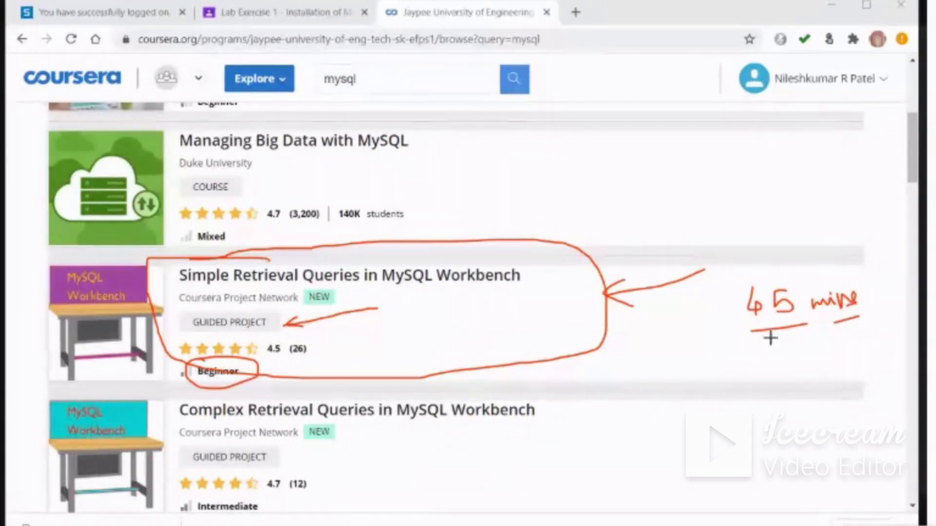
pyautogui.moveTo(766, 336)
pyautogui.mouseDown()
pyautogui.moveTo(628, 363)
pyautogui.moveTo(668, 372)
pyautogui.mouseUp()
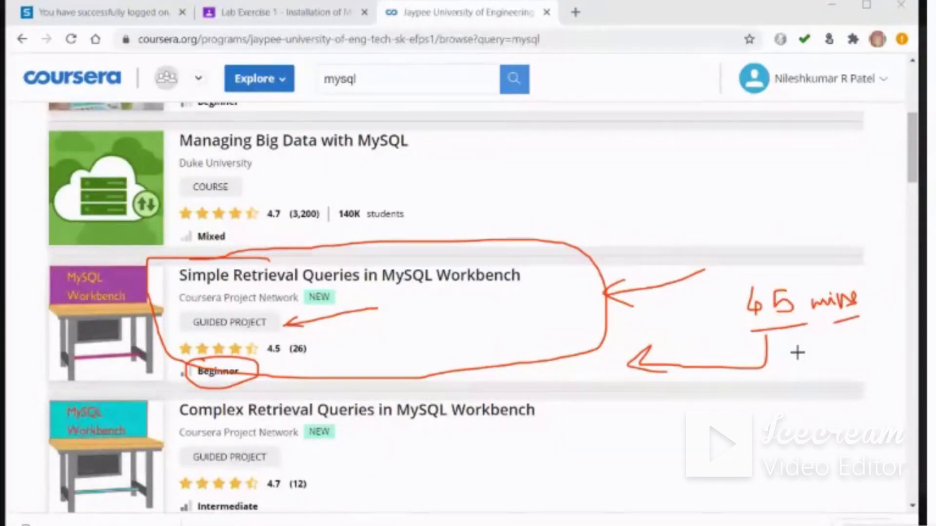
pyautogui.moveTo(802, 347)
pyautogui.mouseDown()
pyautogui.moveTo(806, 373)
pyautogui.moveTo(829, 359)
pyautogui.moveTo(837, 374)
pyautogui.mouseUp()
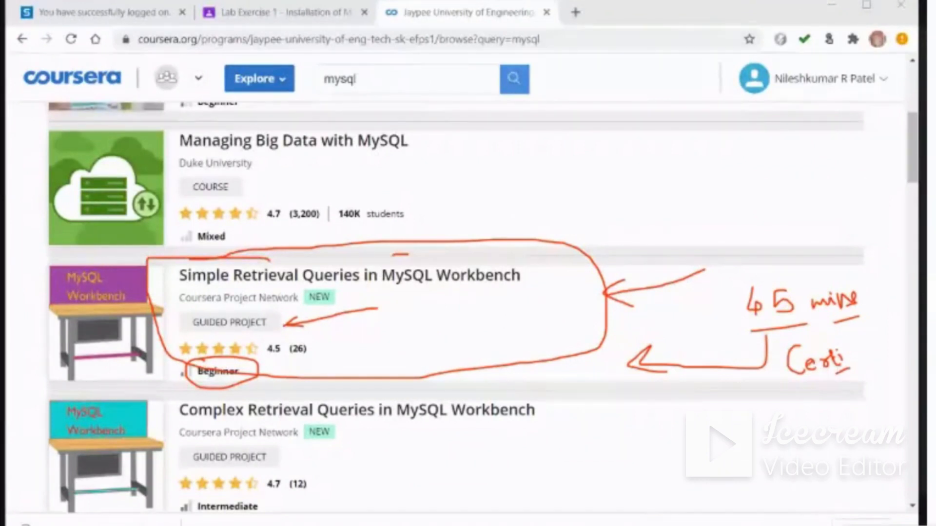
# Circle MySQL Workbench in the project title in pen, add a downward arrow, and erase the marks
pyautogui.moveTo(400, 254)
pyautogui.mouseDown()
pyautogui.moveTo(546, 295)
pyautogui.moveTo(451, 250)
pyautogui.moveTo(409, 252)
pyautogui.mouseUp()
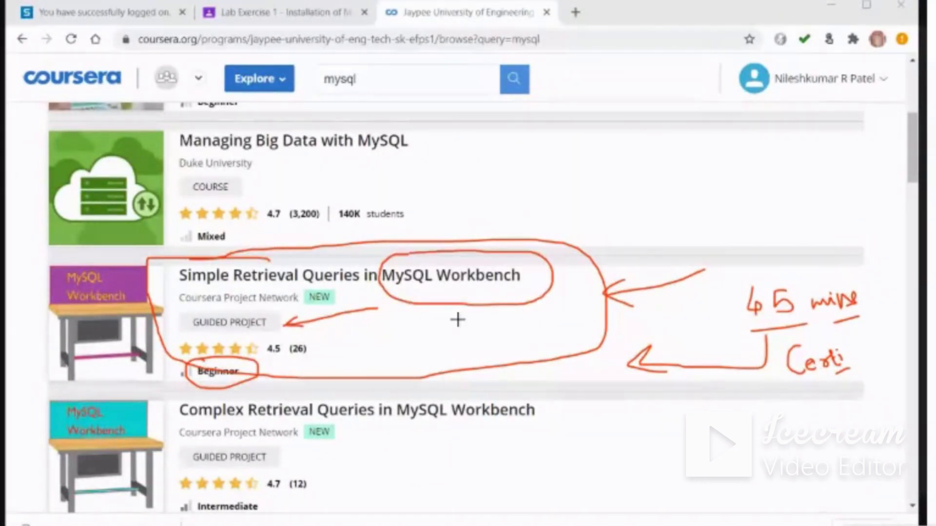
pyautogui.moveTo(460, 298); pyautogui.dragTo(469, 336)
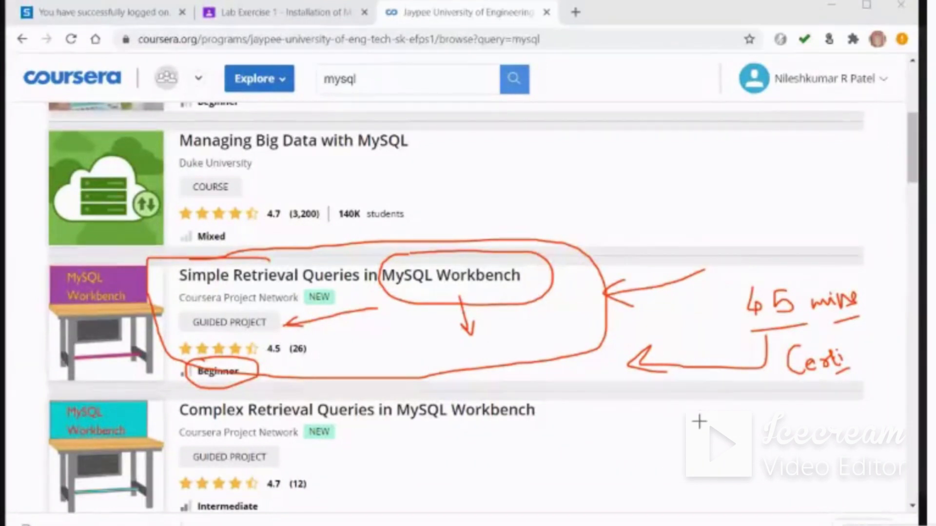
pyautogui.hotkey('ctrl', 'e')
pyautogui.moveTo(671, 231)
pyautogui.mouseDown()
pyautogui.moveTo(20, 281)
pyautogui.moveTo(498, 279)
pyautogui.moveTo(403, 360)
pyautogui.moveTo(721, 311)
pyautogui.moveTo(512, 323)
pyautogui.moveTo(784, 320)
pyautogui.moveTo(397, 372)
pyautogui.mouseUp()
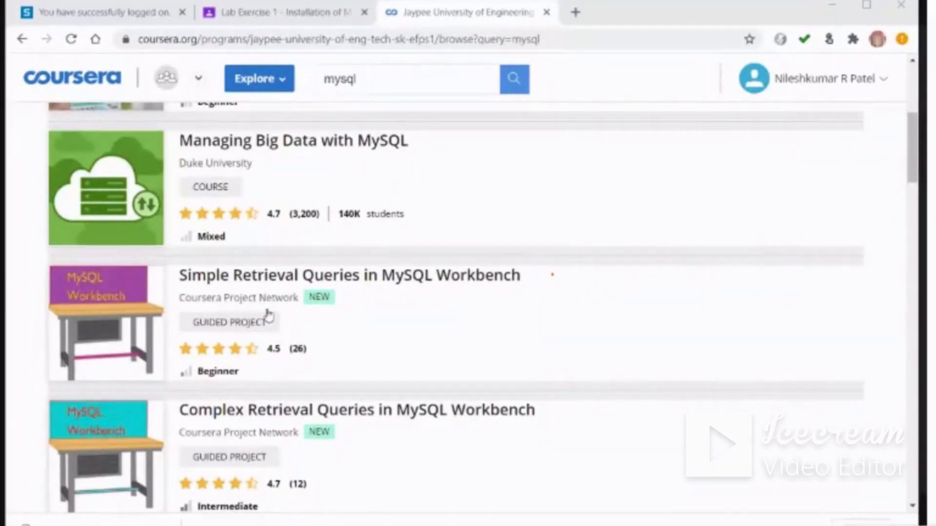
# Go to the Simple Retrieval Queries in MySQL Workbench guided project and open its Ungraded External Tool item from the Project section
pyautogui.click(238, 282)
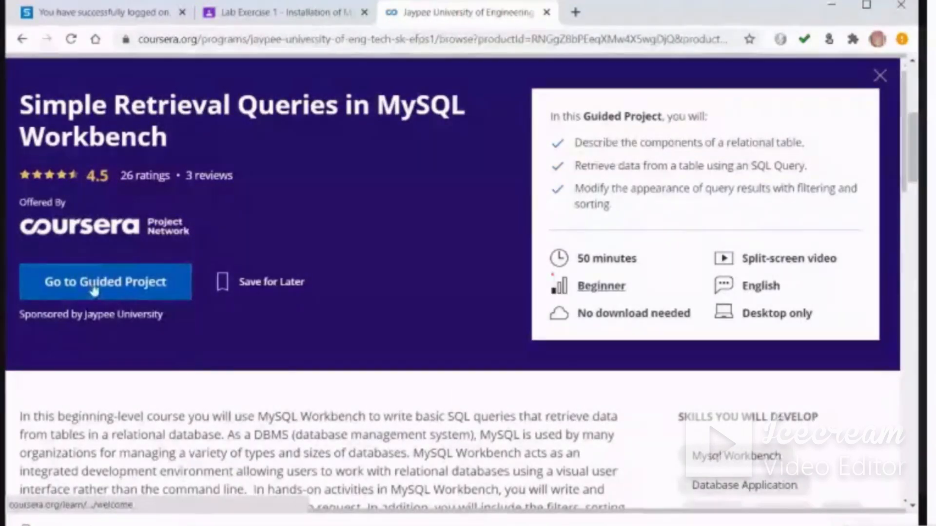
pyautogui.click(94, 287)
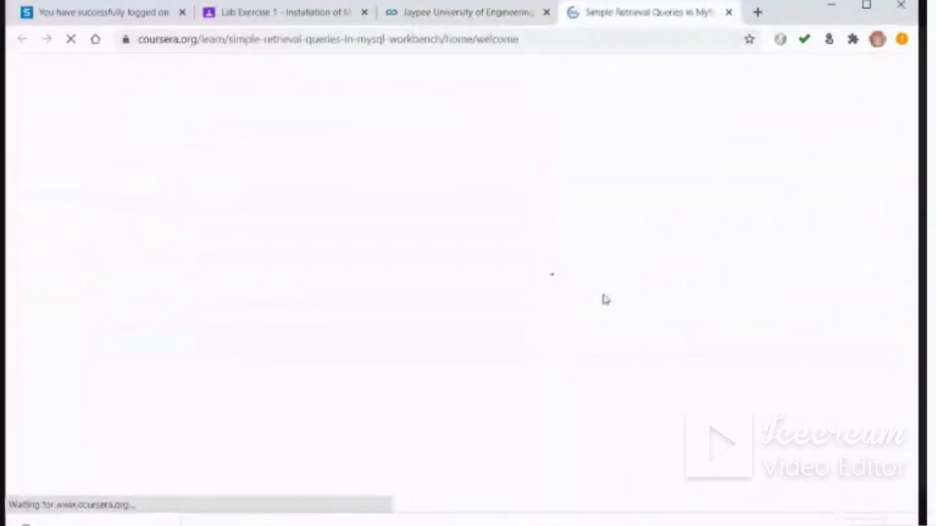
pyautogui.click(71, 267)
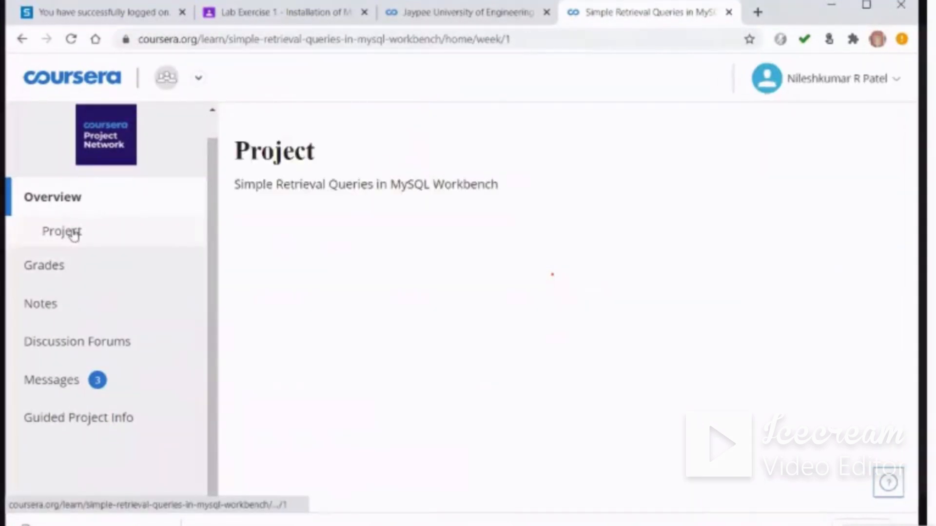
pyautogui.scroll(-5, 611, 357)
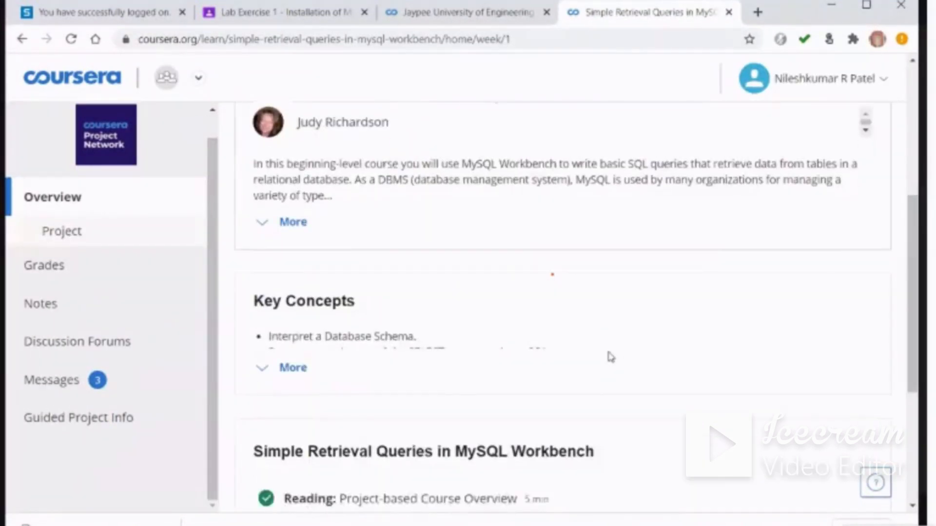
pyautogui.scroll(-4, 607, 356)
pyautogui.click(381, 317)
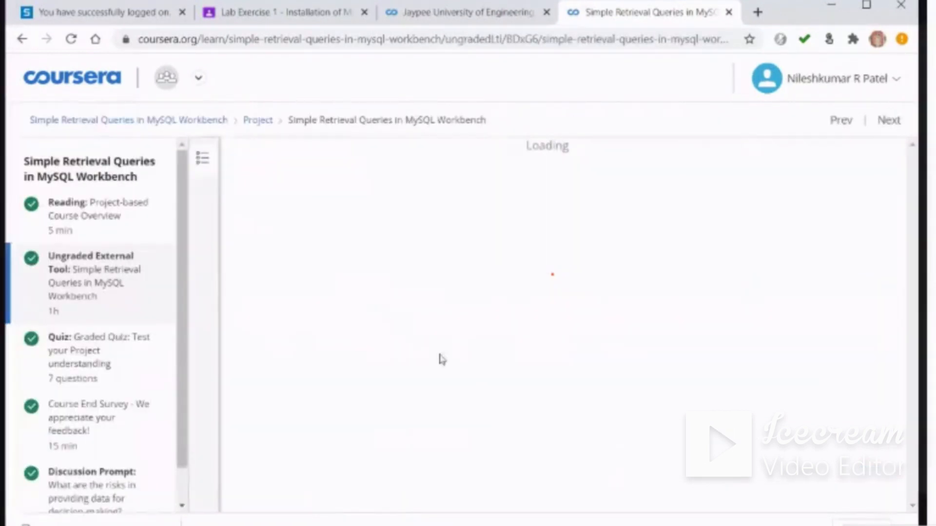
# Agree to use the third-party tool responsibly and launch the project in Rhyme
pyautogui.scroll(-9, 458, 334)
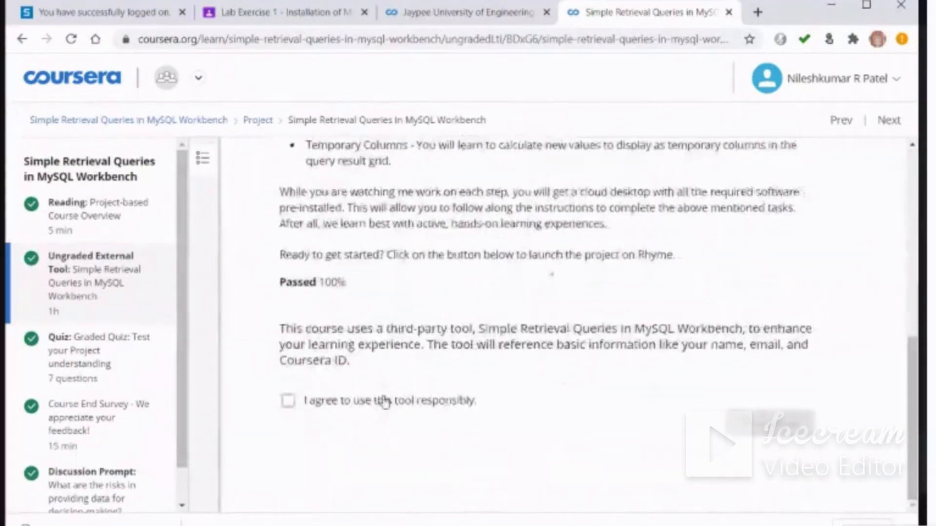
pyautogui.click(382, 401)
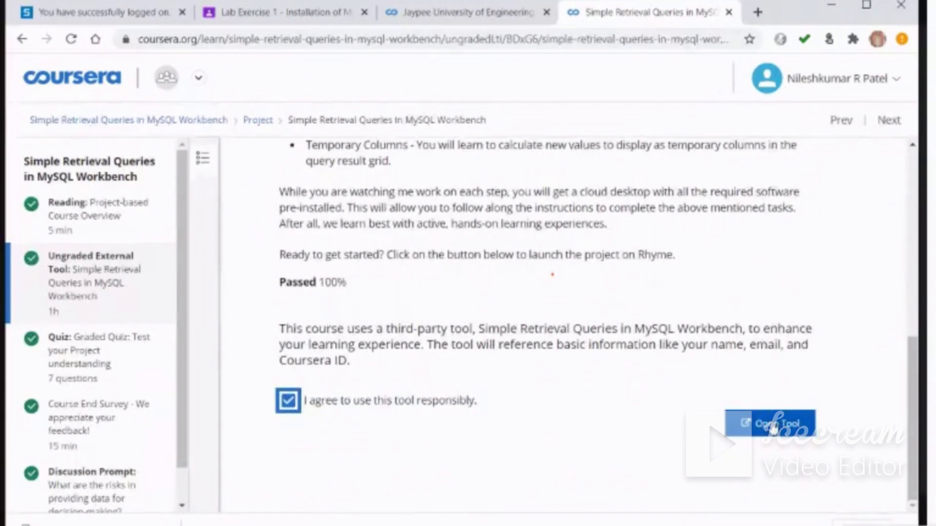
pyautogui.click(773, 427)
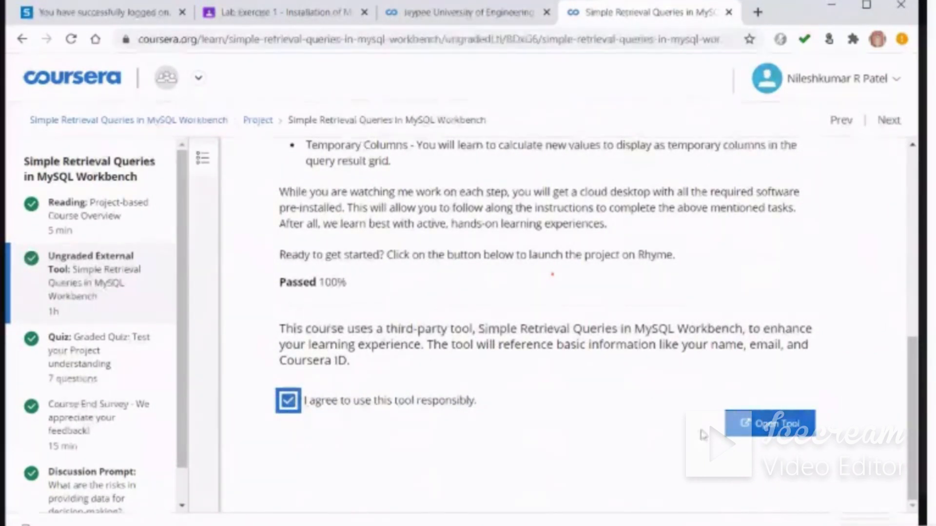
pyautogui.click(779, 431)
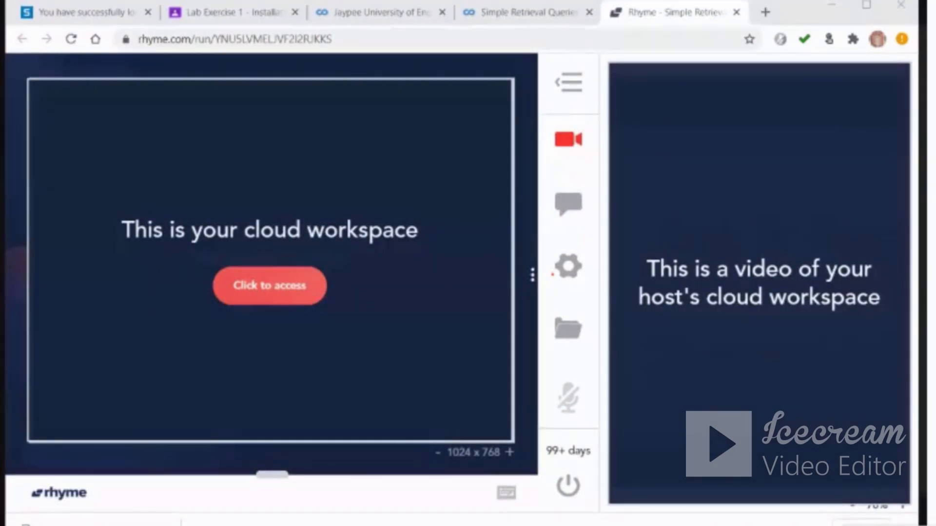
# Circle the cloud workspace's access command in pen, then connect to the workspace and dismiss its notifications
pyautogui.moveTo(198, 267)
pyautogui.mouseDown()
pyautogui.moveTo(355, 305)
pyautogui.moveTo(255, 259)
pyautogui.mouseUp()
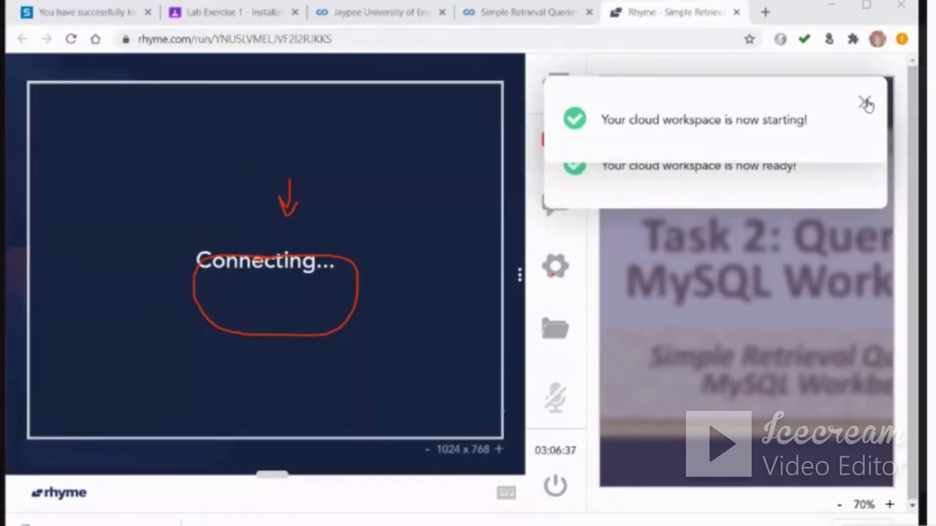
pyautogui.click(862, 118)
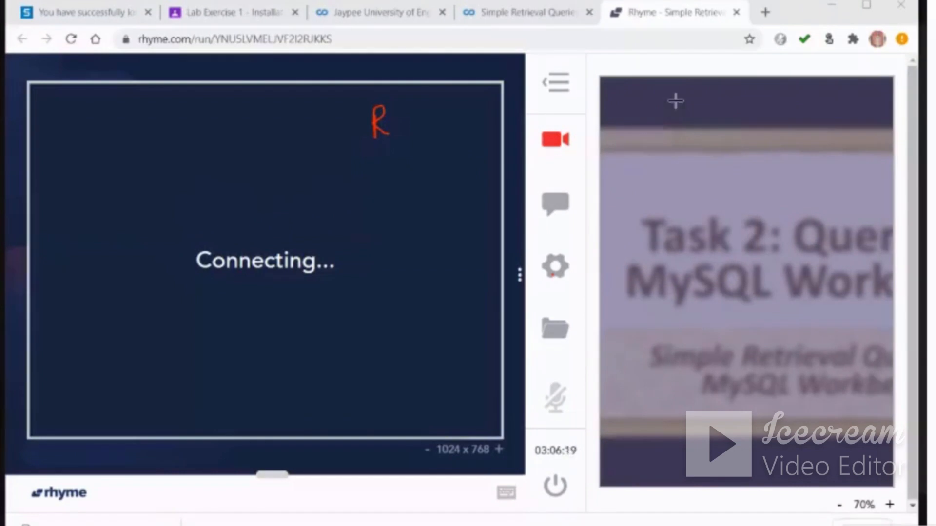
# Label the cloud workspace L and the host's video R in pen, crossing out the misplaced R, and box the video's task title
pyautogui.moveTo(383, 110); pyautogui.dragTo(380, 134)
pyautogui.moveTo(429, 112); pyautogui.dragTo(441, 130)
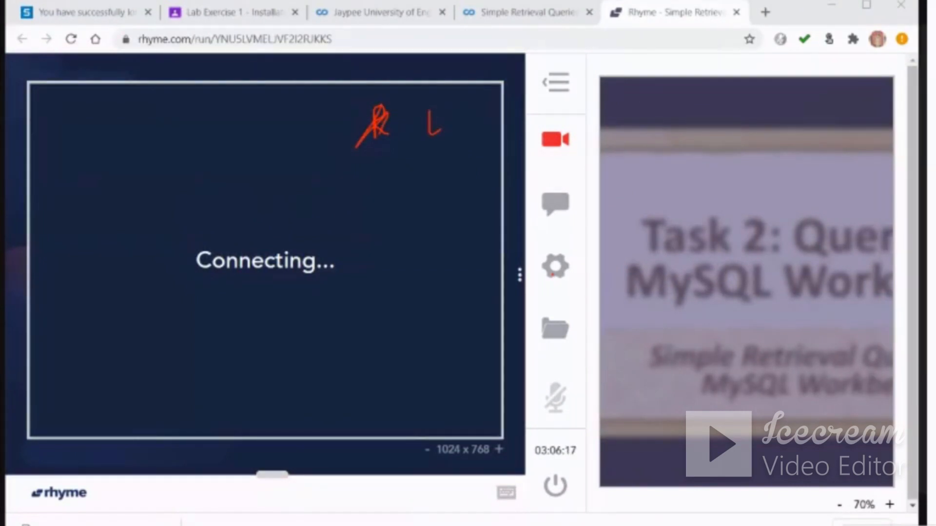
pyautogui.moveTo(704, 102); pyautogui.dragTo(713, 192)
pyautogui.moveTo(704, 182)
pyautogui.mouseDown()
pyautogui.moveTo(712, 193)
pyautogui.moveTo(723, 173)
pyautogui.mouseUp()
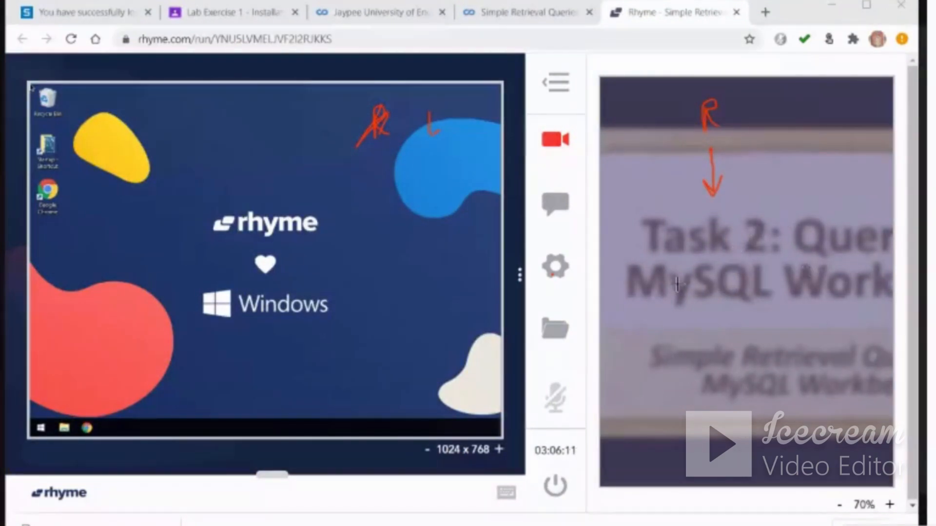
pyautogui.moveTo(689, 213)
pyautogui.mouseDown()
pyautogui.moveTo(761, 207)
pyautogui.moveTo(795, 312)
pyautogui.mouseUp()
pyautogui.moveTo(668, 220); pyautogui.dragTo(780, 312)
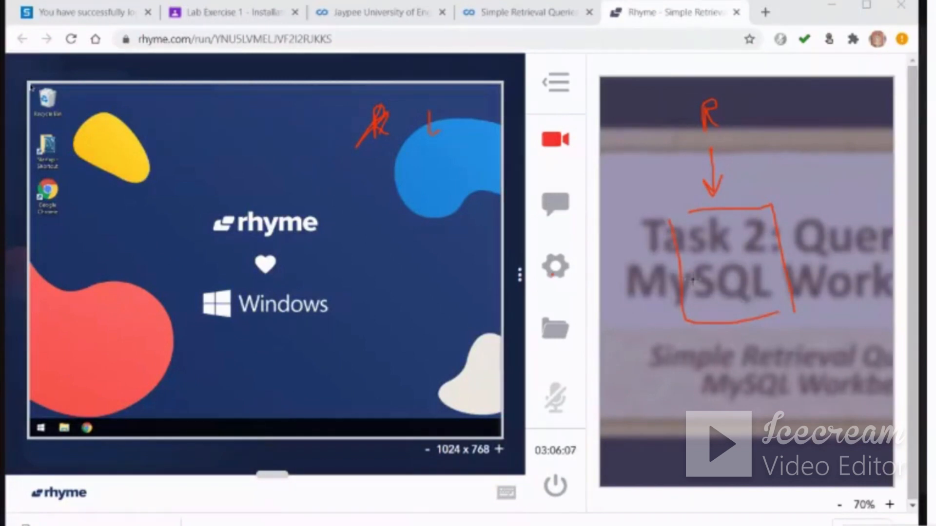
# Draw pen arrows from the boxed task title to the cloud workspace and down the host's video
pyautogui.moveTo(689, 271); pyautogui.dragTo(347, 308)
pyautogui.moveTo(384, 281); pyautogui.dragTo(346, 308)
pyautogui.moveTo(347, 309); pyautogui.dragTo(398, 334)
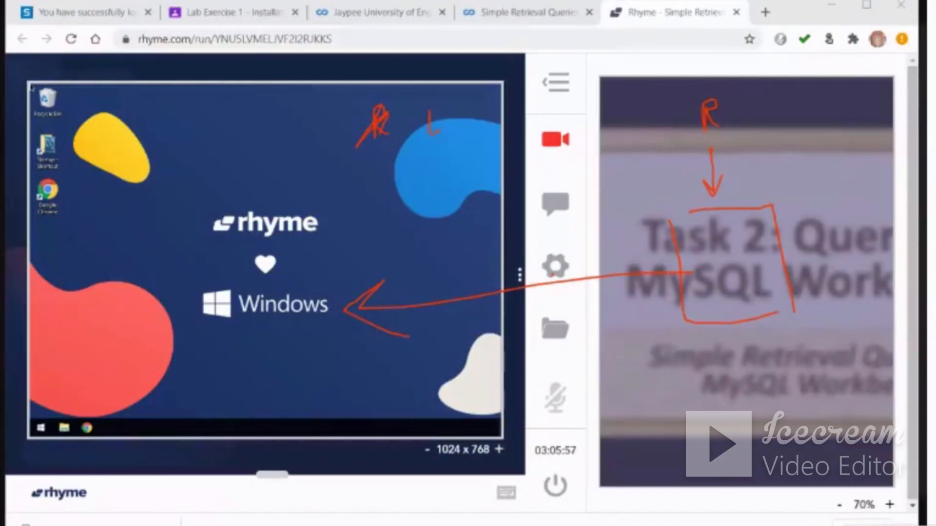
pyautogui.moveTo(702, 326); pyautogui.dragTo(694, 419)
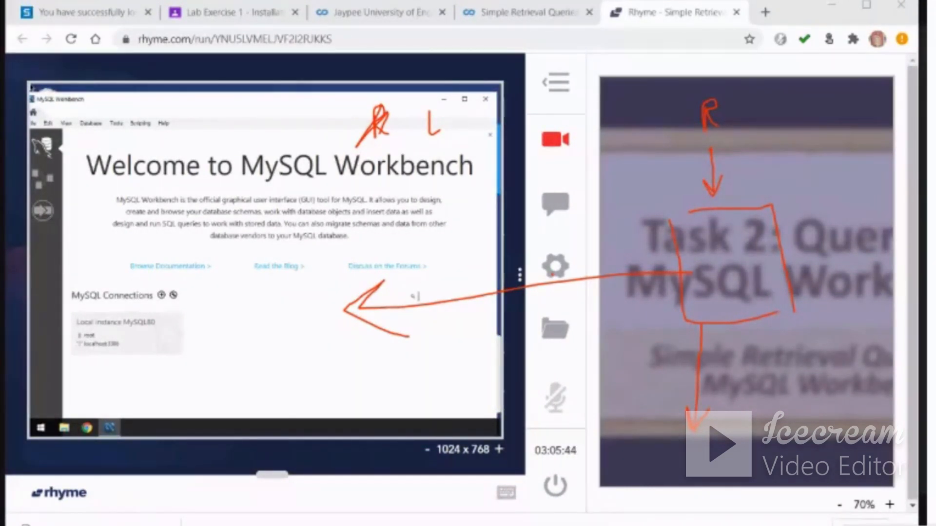
# Open the Local instance MySQL80 connection in the cloud workspace, circle the SQL Additions area in pen, and hide that area
pyautogui.click(117, 341)
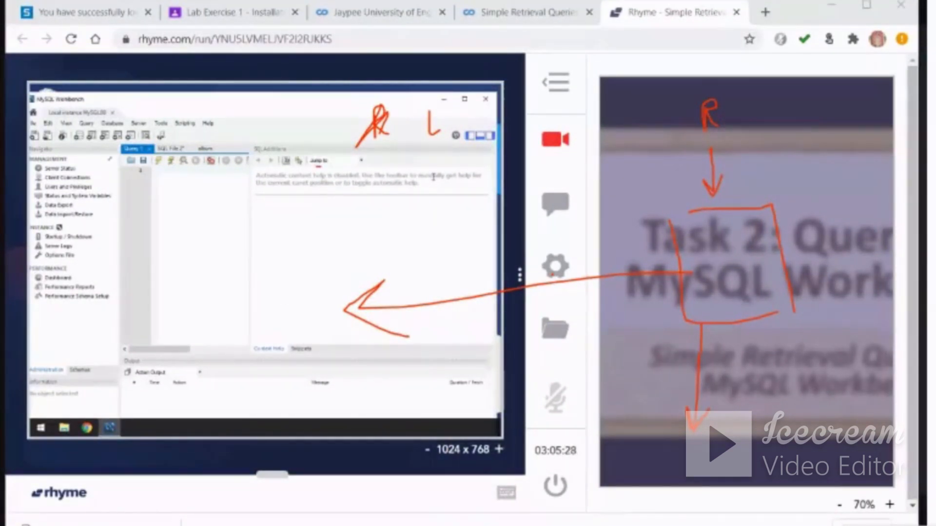
pyautogui.moveTo(319, 167)
pyautogui.mouseDown()
pyautogui.moveTo(403, 273)
pyautogui.moveTo(393, 188)
pyautogui.mouseUp()
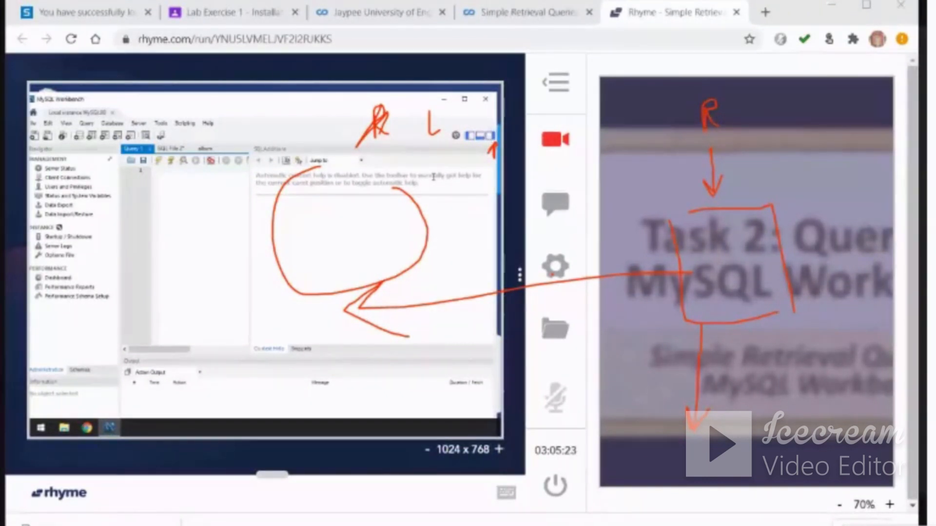
pyautogui.click(488, 136)
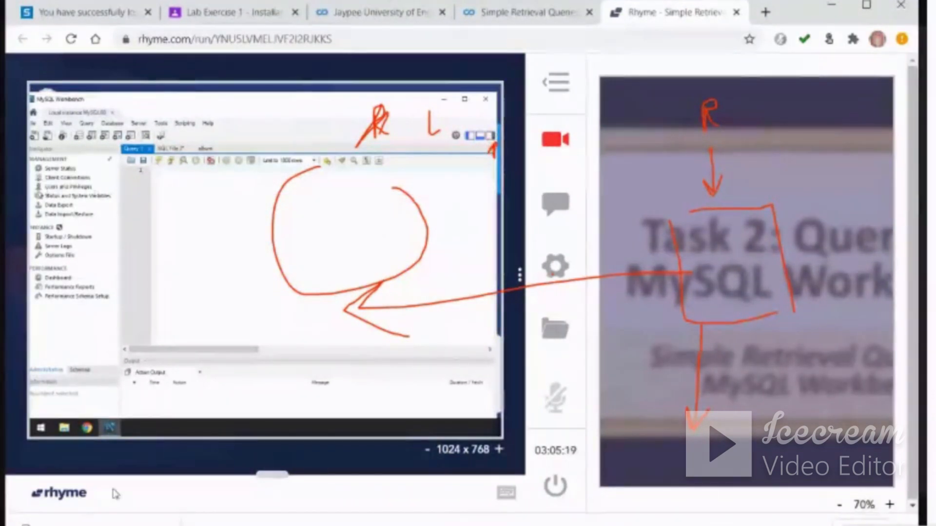